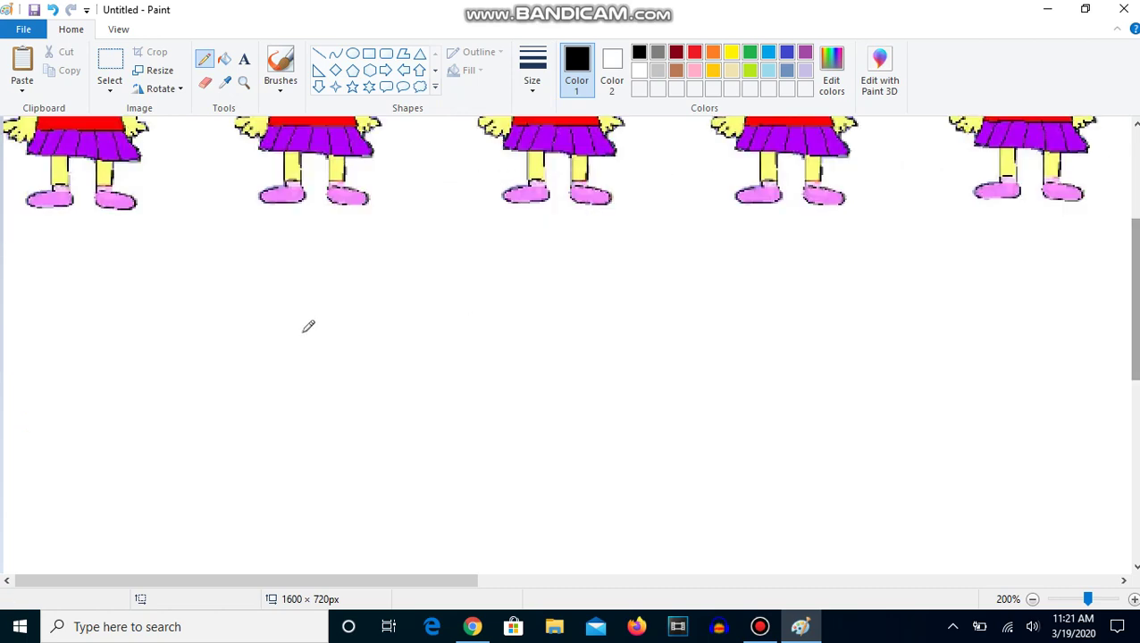
- Draw a U-shaped black face outline with the Pencil below the row of girls, and move it to the blank area beside the row
mouse_move(292, 338)
mouse_down()
mouse_move(295, 410)
mouse_move(335, 482)
mouse_up()
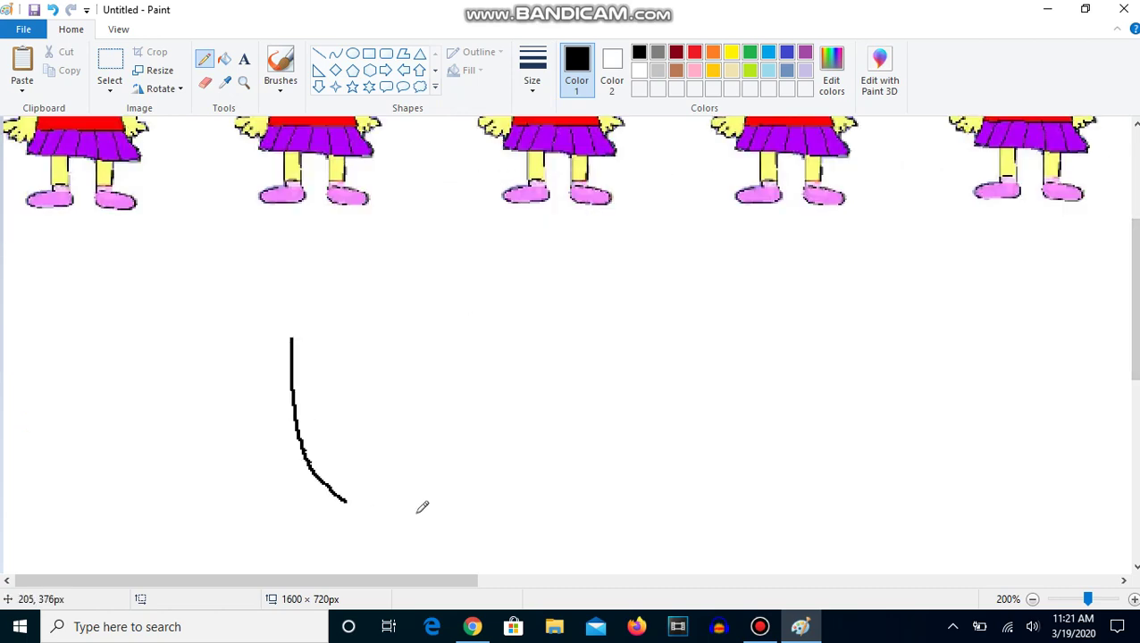
mouse_move(418, 511)
mouse_down()
mouse_move(531, 497)
mouse_move(574, 453)
mouse_move(589, 357)
mouse_up()
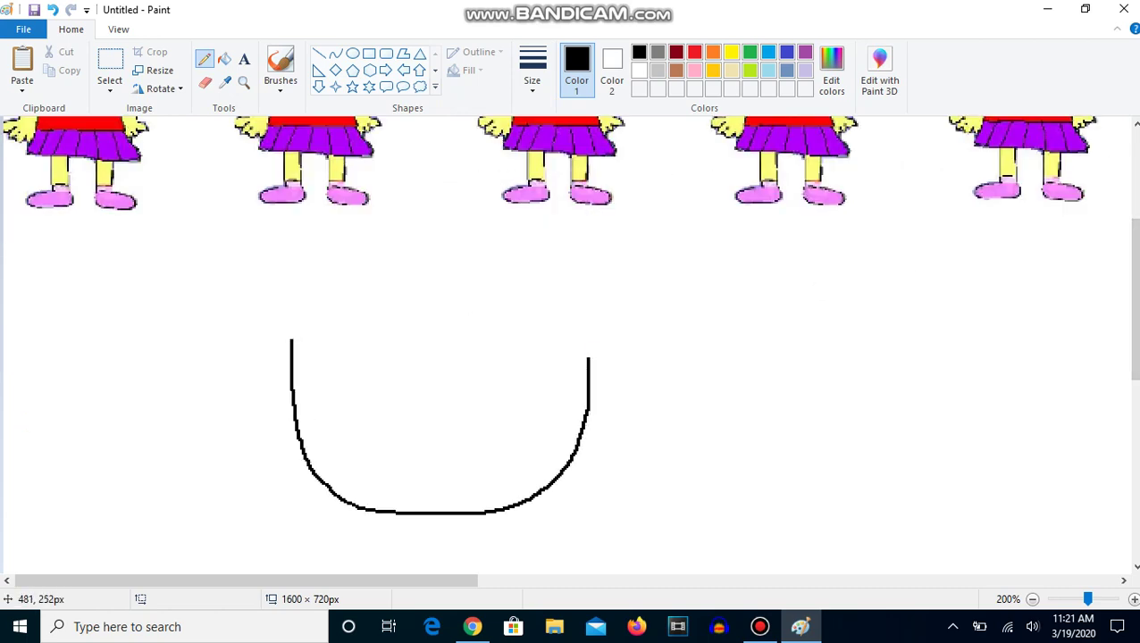
scroll(1131, 268, up, 6)
click(243, 82)
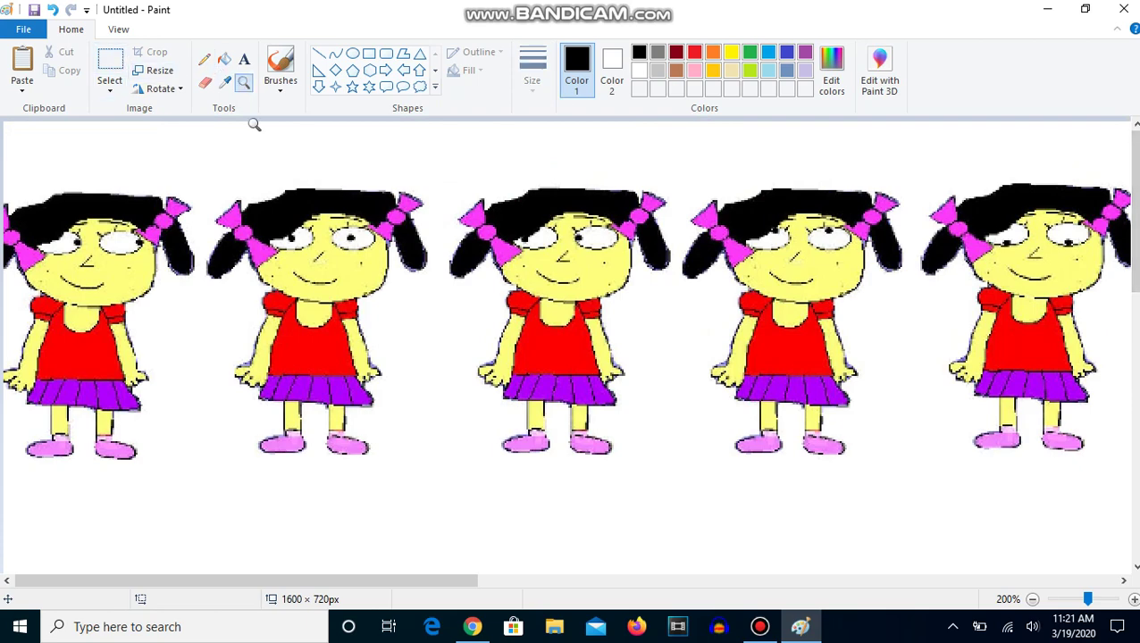
right_click(254, 126)
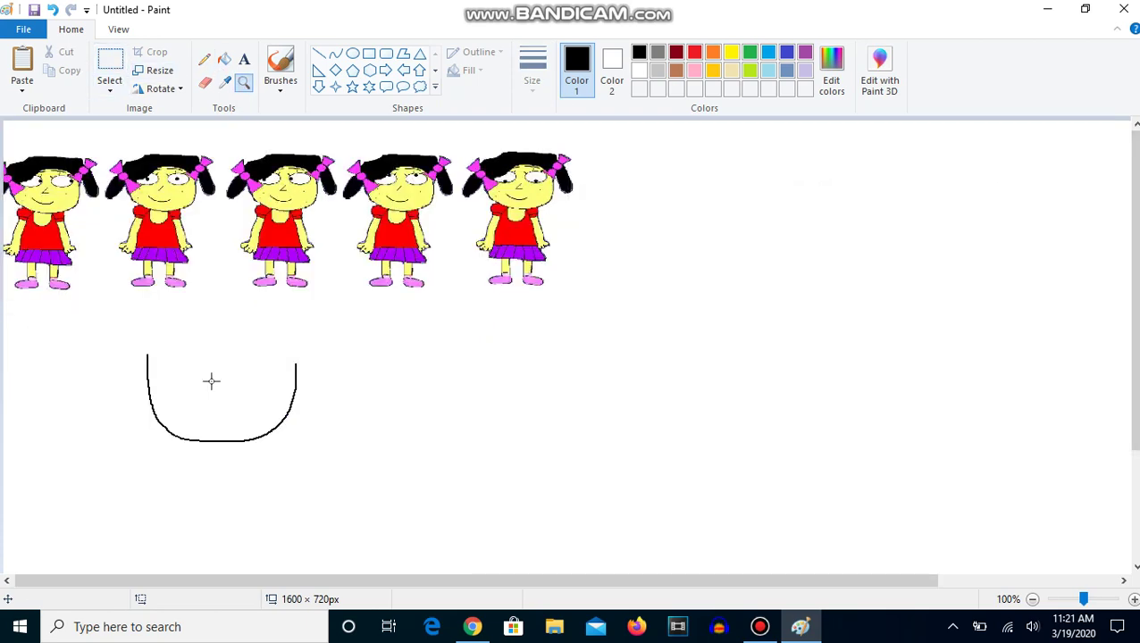
click(110, 72)
drag(473, 483, 102, 318)
mouse_move(288, 400)
mouse_down()
mouse_move(868, 297)
mouse_move(862, 279)
mouse_up()
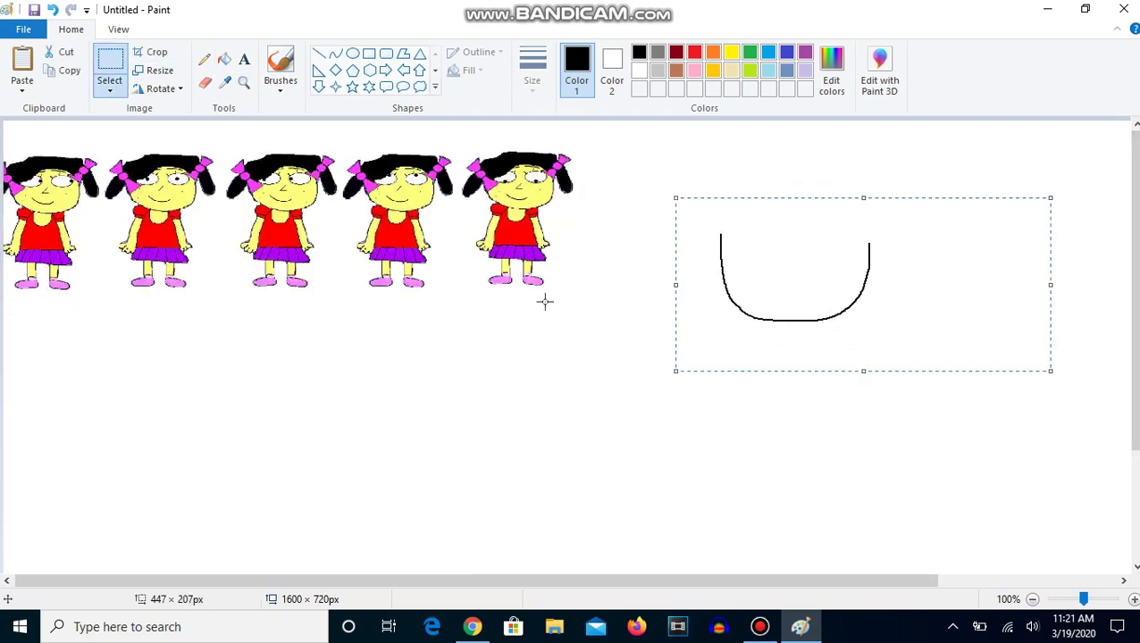
- Draw the hair outline freehand as a wide arch over the face, with a pointed lock hanging on each side
click(205, 59)
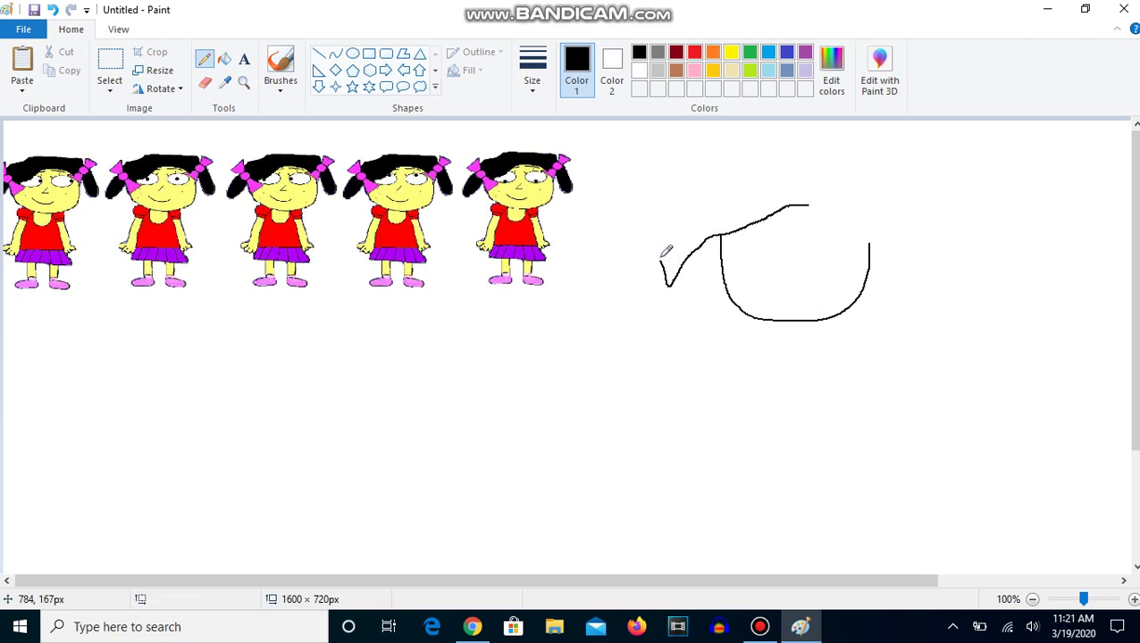
key(ctrl+z)
mouse_move(781, 207)
mouse_down()
mouse_move(747, 214)
mouse_move(693, 274)
mouse_move(660, 291)
mouse_move(646, 236)
mouse_move(674, 190)
mouse_move(723, 165)
mouse_up()
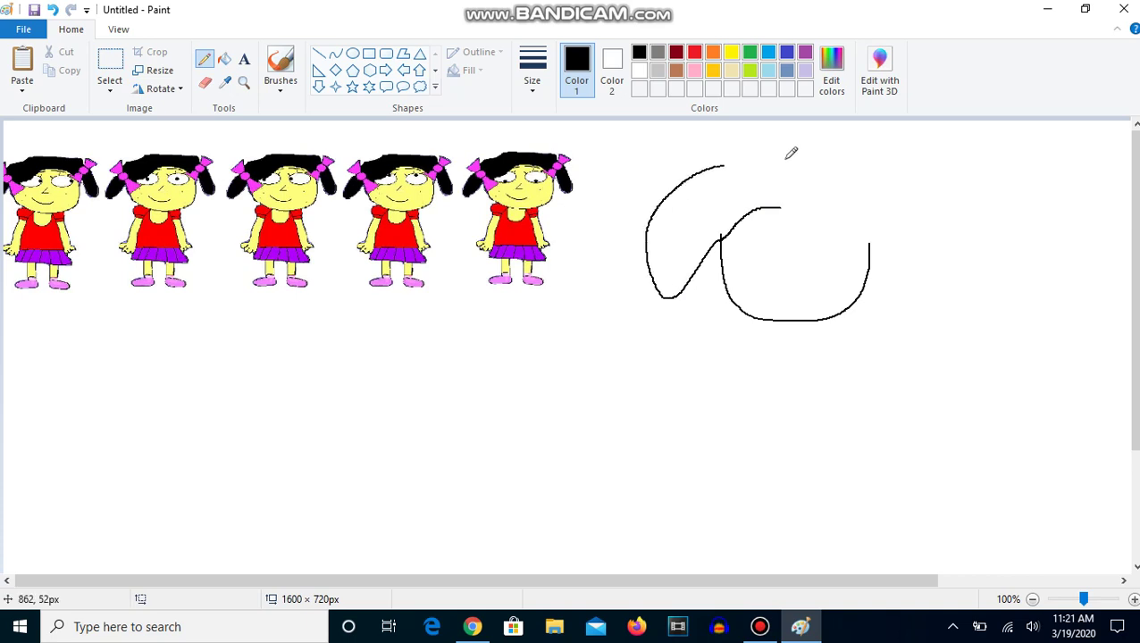
mouse_move(865, 172)
mouse_down()
mouse_move(902, 197)
mouse_move(924, 234)
mouse_move(928, 291)
mouse_move(888, 271)
mouse_up()
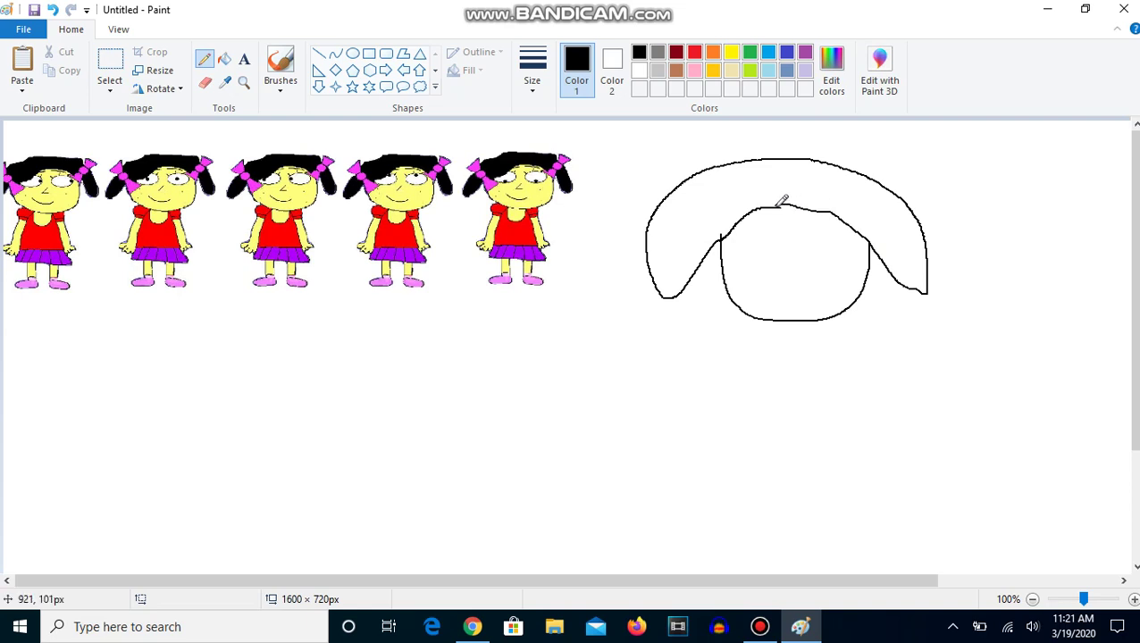
- Draw a circle about 44 × 40 px on the left side of the hair, using the second-thinnest outline width
click(352, 53)
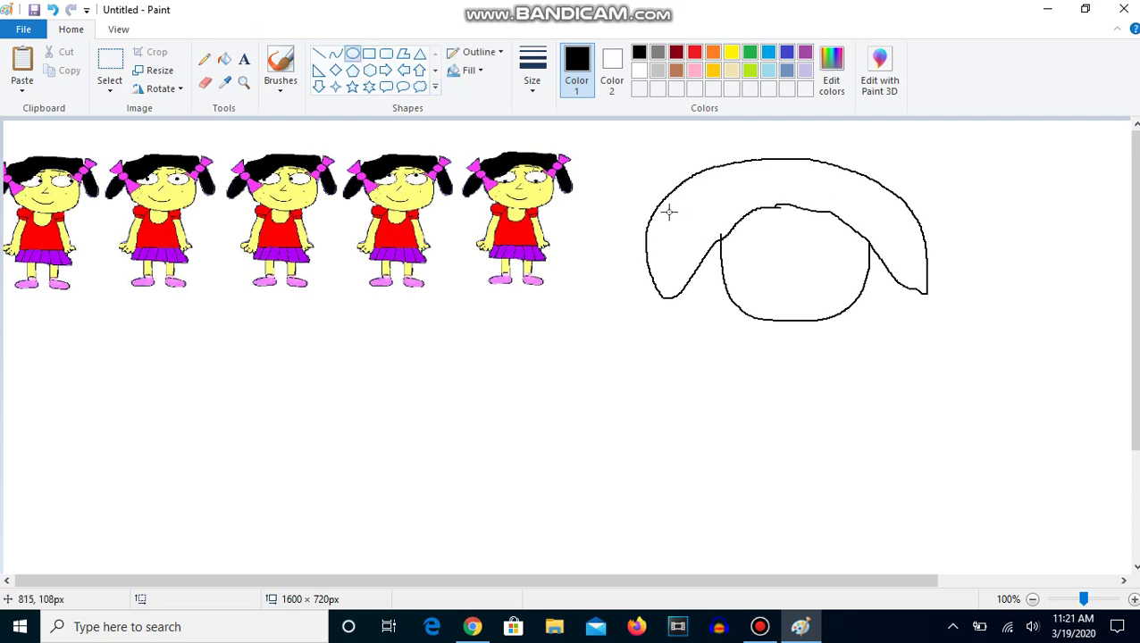
drag(665, 212, 703, 246)
click(533, 76)
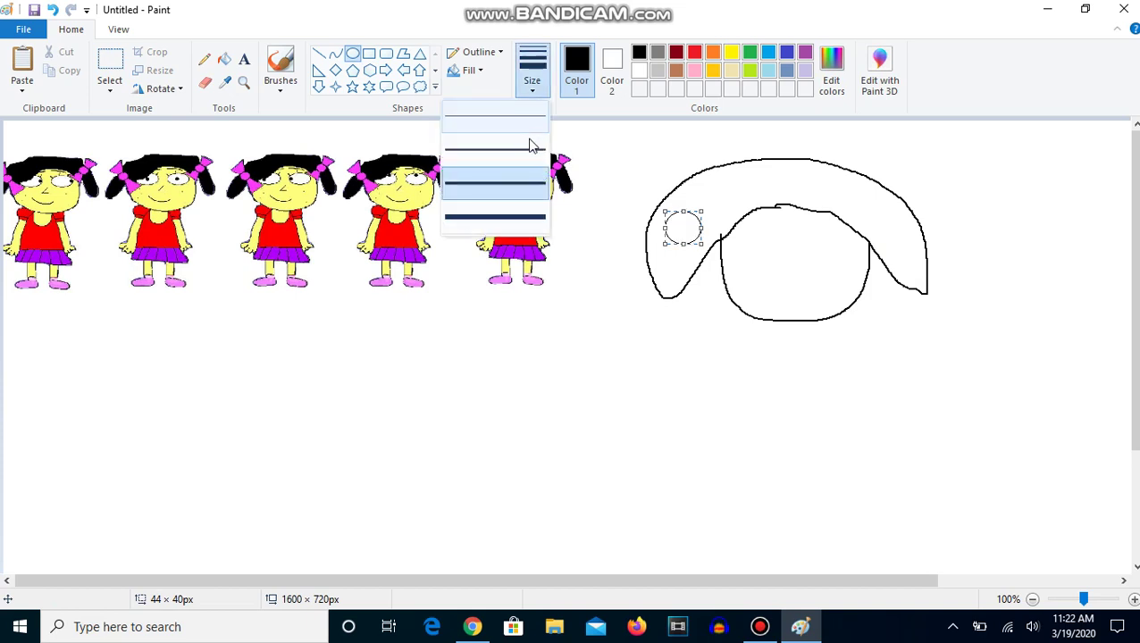
click(531, 149)
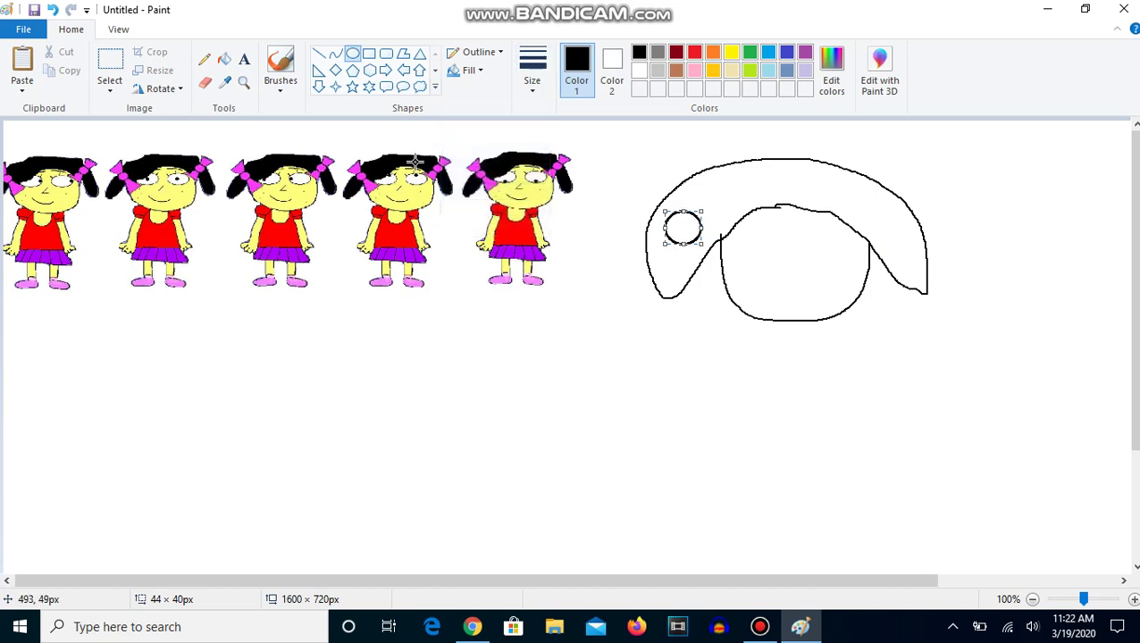
- Draw straight lines forming a slanted rectangular ribbon on both sides of the circle to make the left hair bow
click(319, 54)
mouse_move(678, 211)
mouse_down()
mouse_move(651, 178)
mouse_move(638, 200)
mouse_move(651, 180)
mouse_move(640, 215)
mouse_move(698, 222)
mouse_move(737, 259)
mouse_move(735, 237)
mouse_move(686, 245)
mouse_move(737, 238)
mouse_move(720, 261)
mouse_up()
click(461, 181)
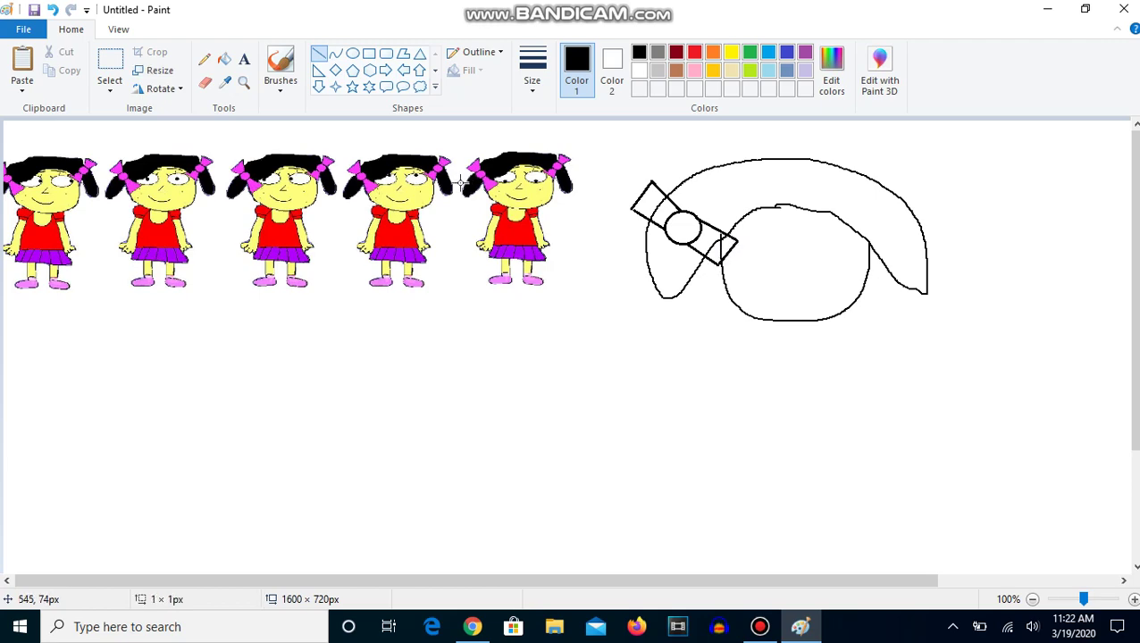
- Close the gap at the left bow's outer corner with a short line, and erase the hair and face lines inside its ribbons
click(243, 82)
click(626, 257)
click(610, 254)
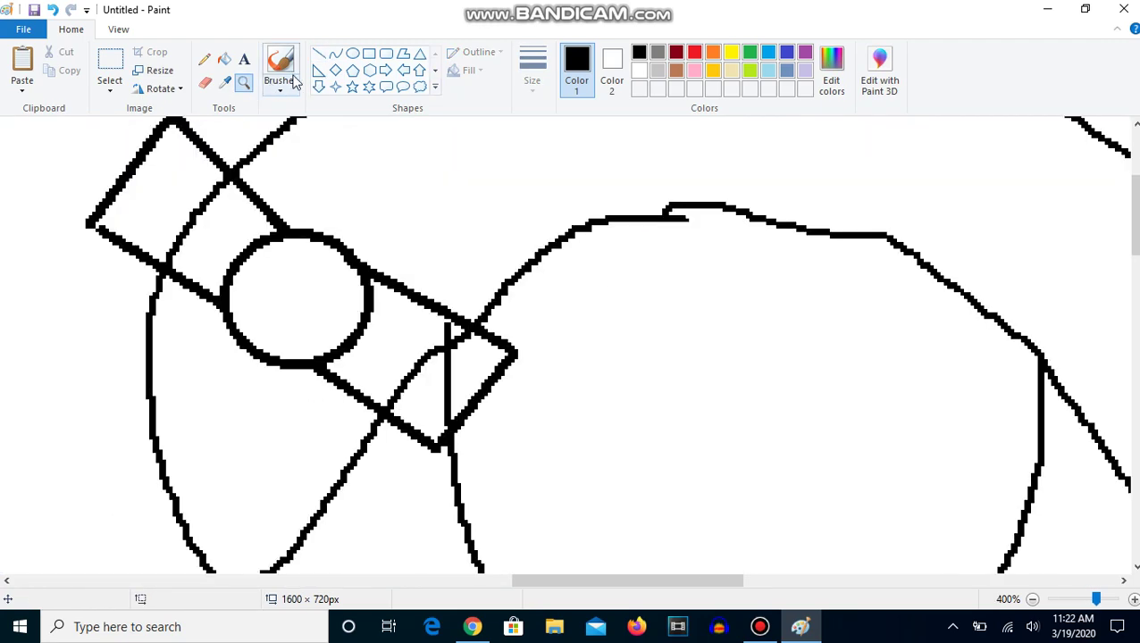
click(319, 53)
drag(99, 217, 91, 206)
click(204, 82)
mouse_move(226, 205)
mouse_down()
mouse_move(219, 193)
mouse_move(178, 252)
mouse_up()
mouse_move(472, 315)
mouse_down()
mouse_move(443, 328)
mouse_move(460, 339)
mouse_move(400, 392)
mouse_move(438, 369)
mouse_move(450, 390)
mouse_move(443, 412)
mouse_up()
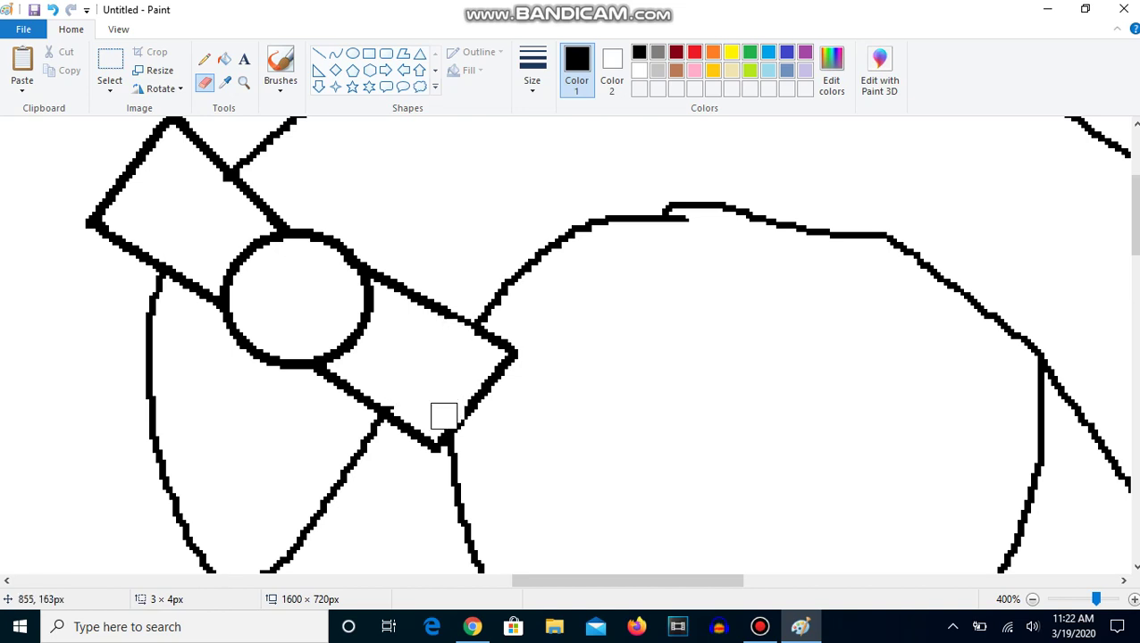
- Draw a small circle on the right side of the hair as the centre of the second bow
right_click(268, 147)
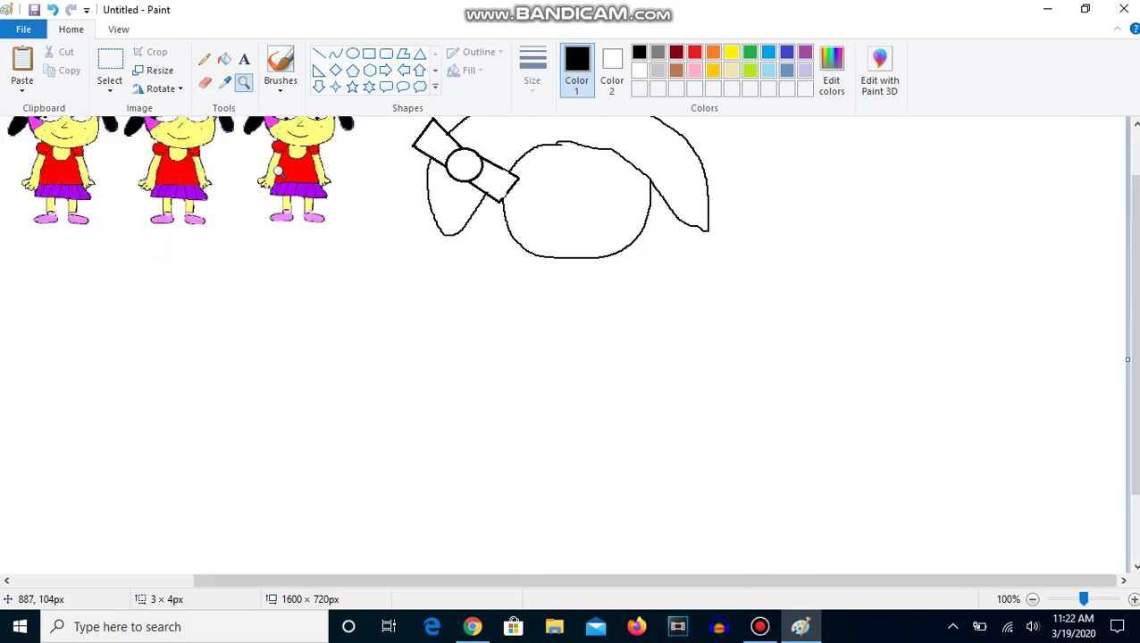
right_click(232, 170)
click(223, 173)
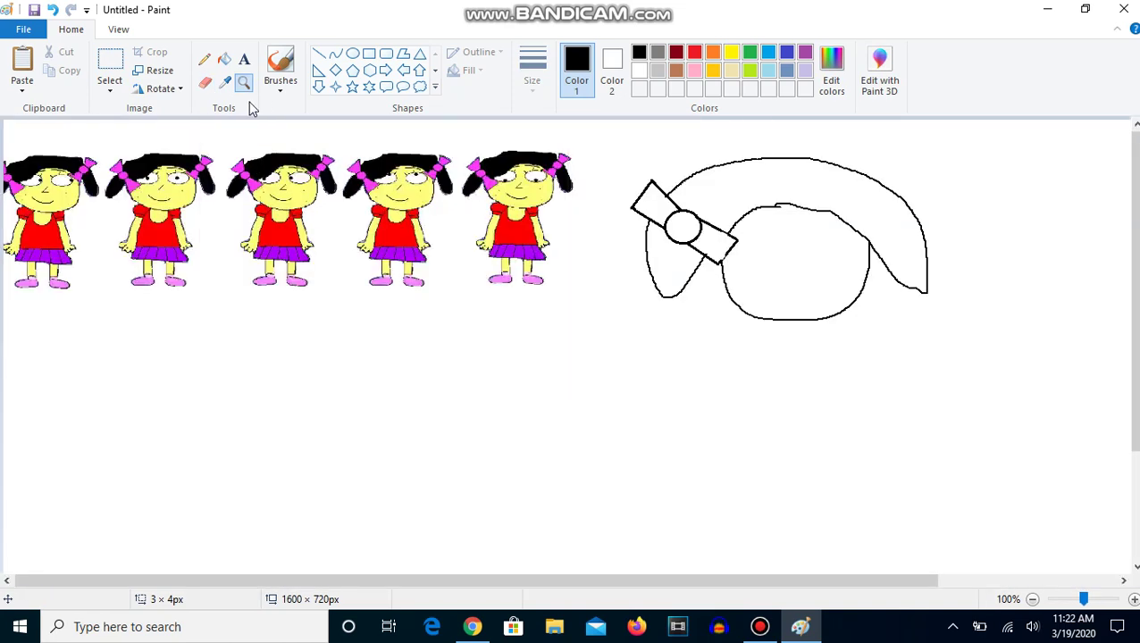
click(352, 53)
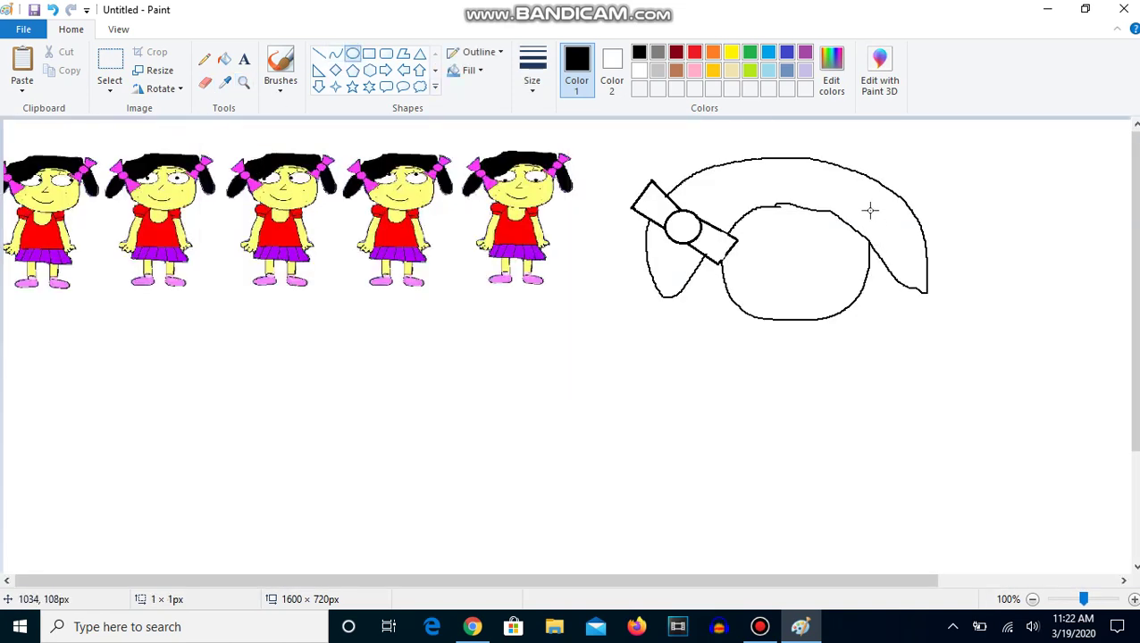
drag(870, 210, 898, 239)
click(625, 204)
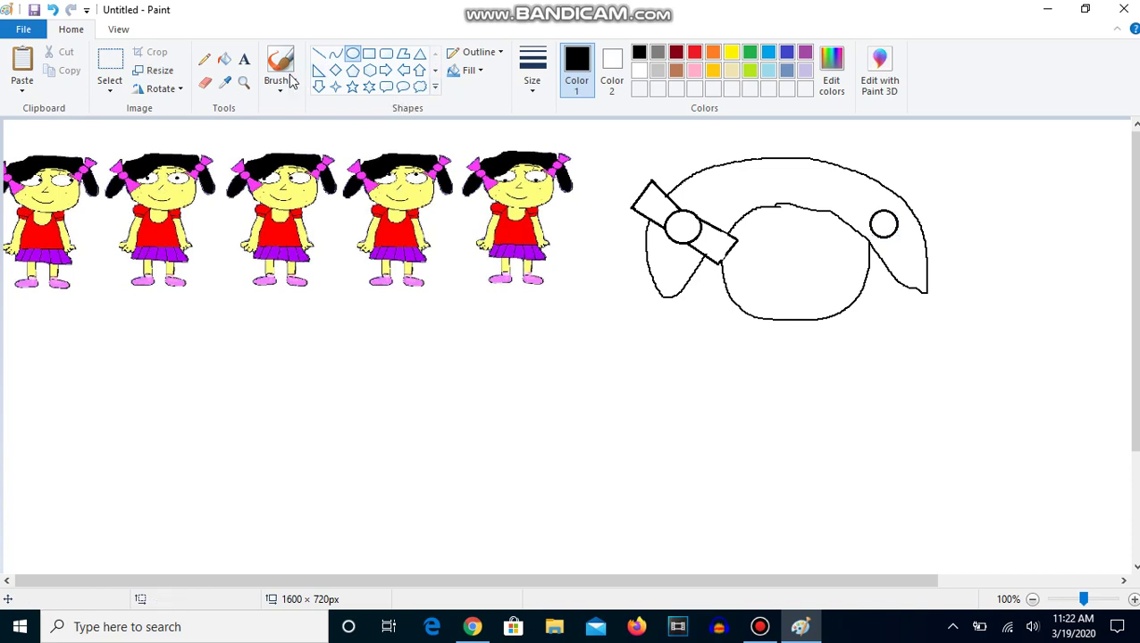
- Draw the right bow's outer ribbon as a slanted rectangle of straight lines extending outward from the small circle
click(243, 81)
click(827, 215)
click(675, 325)
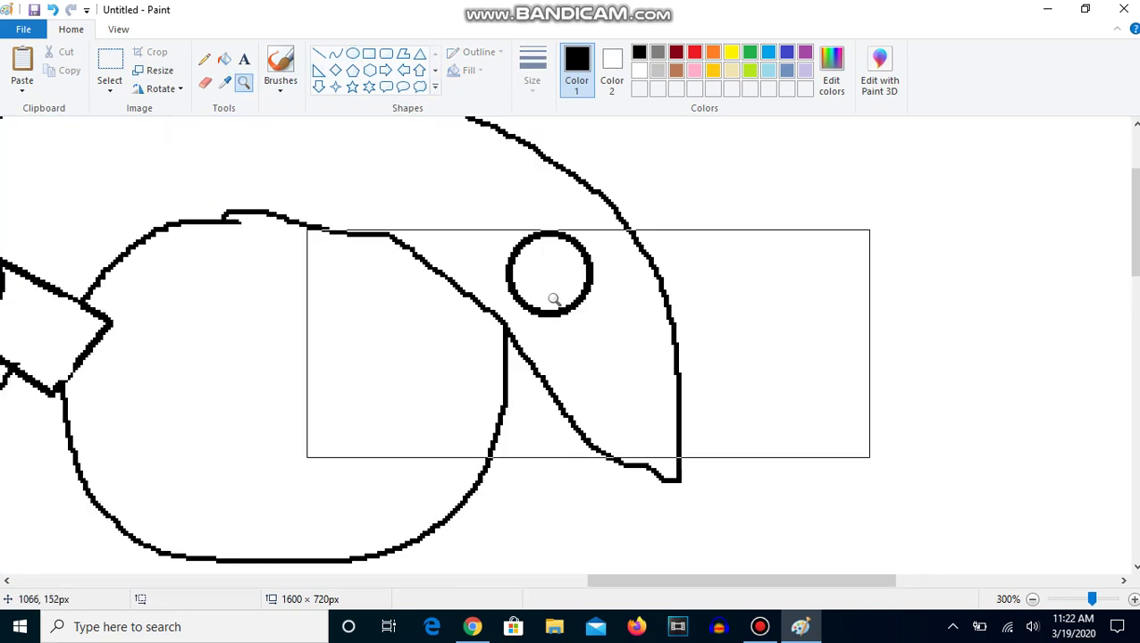
click(319, 54)
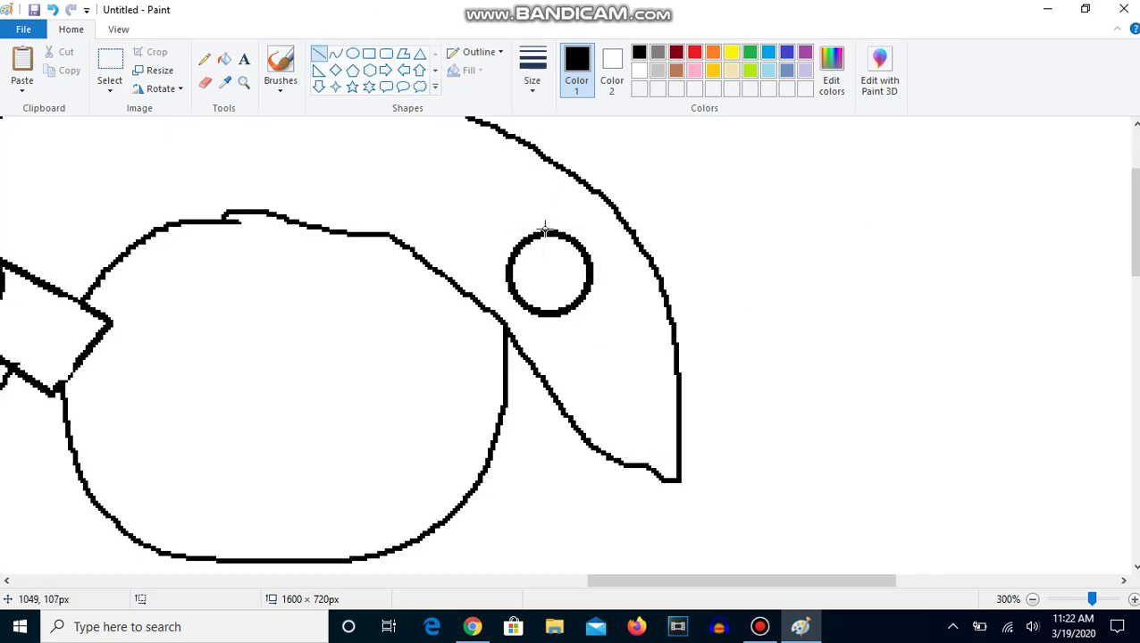
drag(545, 228, 640, 158)
mouse_move(679, 213)
mouse_down()
mouse_move(641, 159)
mouse_move(685, 208)
mouse_up()
drag(598, 277, 685, 208)
drag(600, 287, 590, 277)
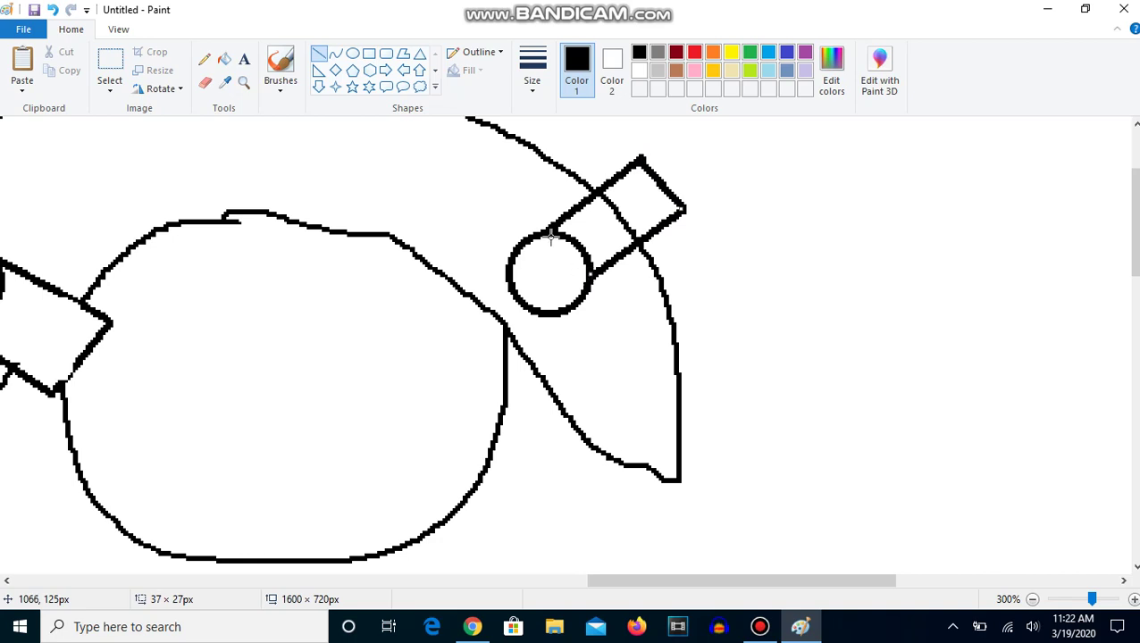
- Draw the right bow's inner ribbon with three straight lines extending from the circle toward the face
mouse_move(534, 231)
mouse_down()
mouse_move(389, 343)
mouse_move(414, 323)
mouse_up()
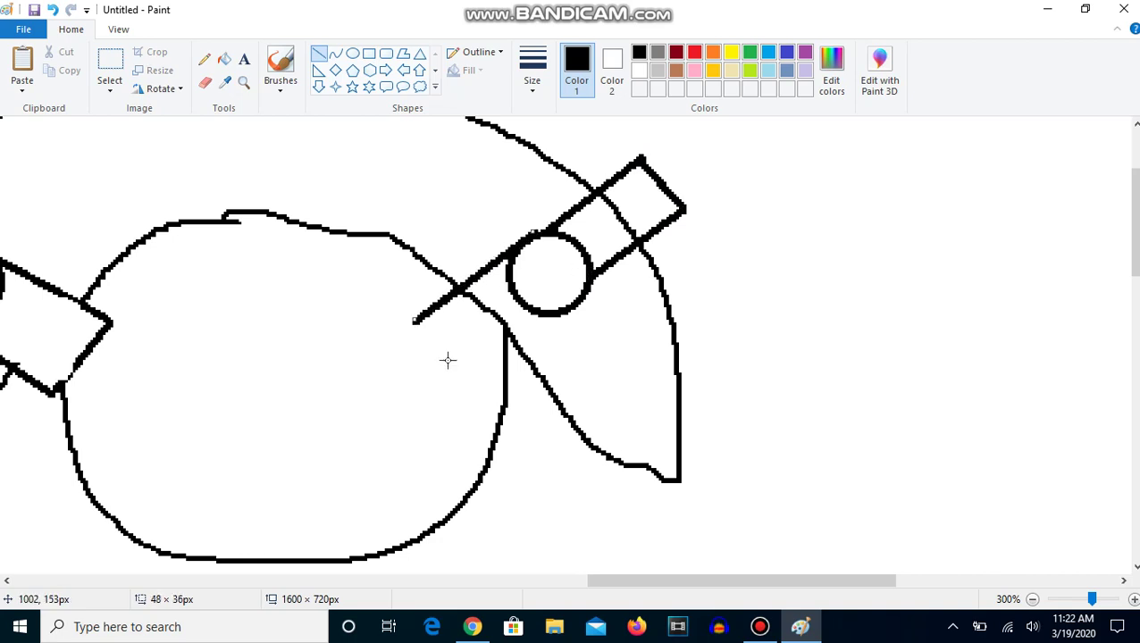
drag(456, 369, 414, 322)
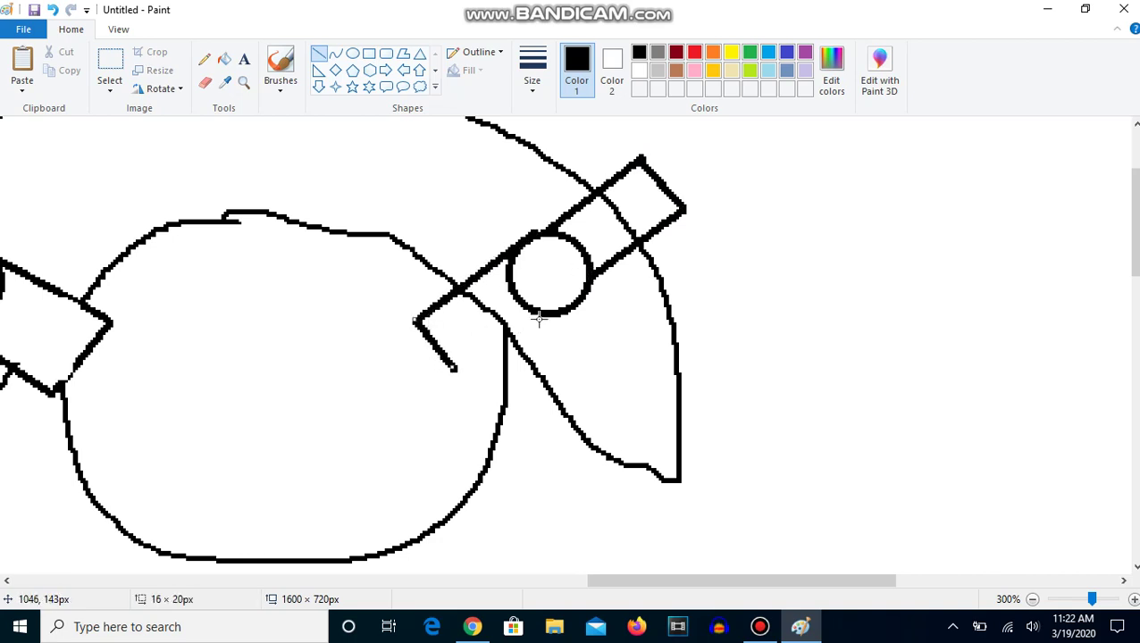
drag(539, 318, 460, 371)
click(260, 151)
- Fill the main hair area and both hanging side locks with black
click(225, 59)
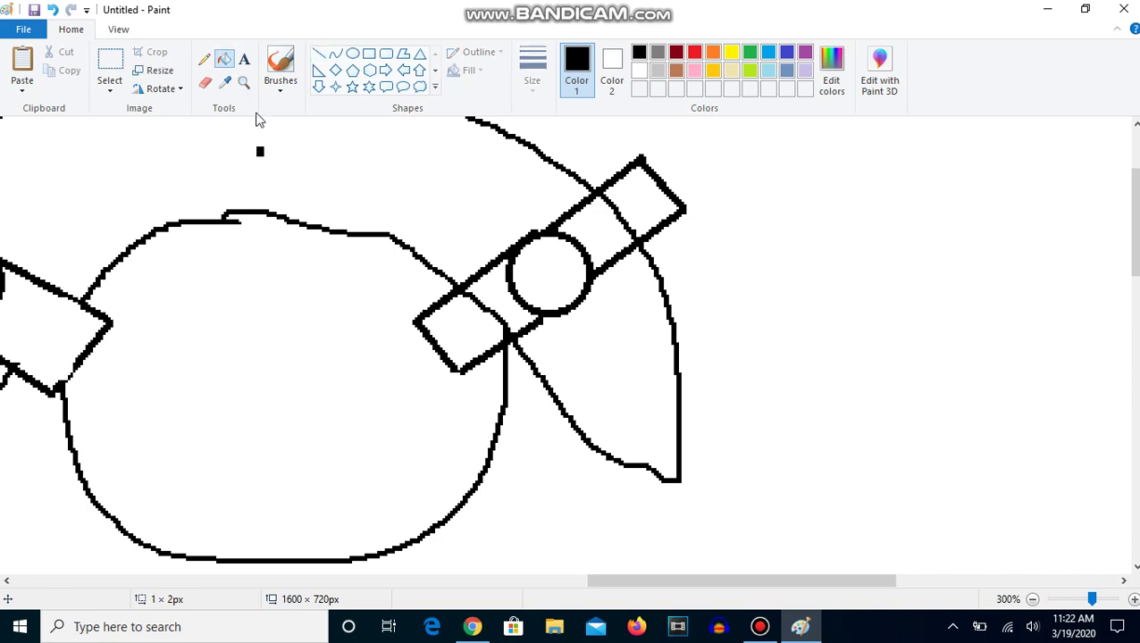
click(281, 141)
click(588, 314)
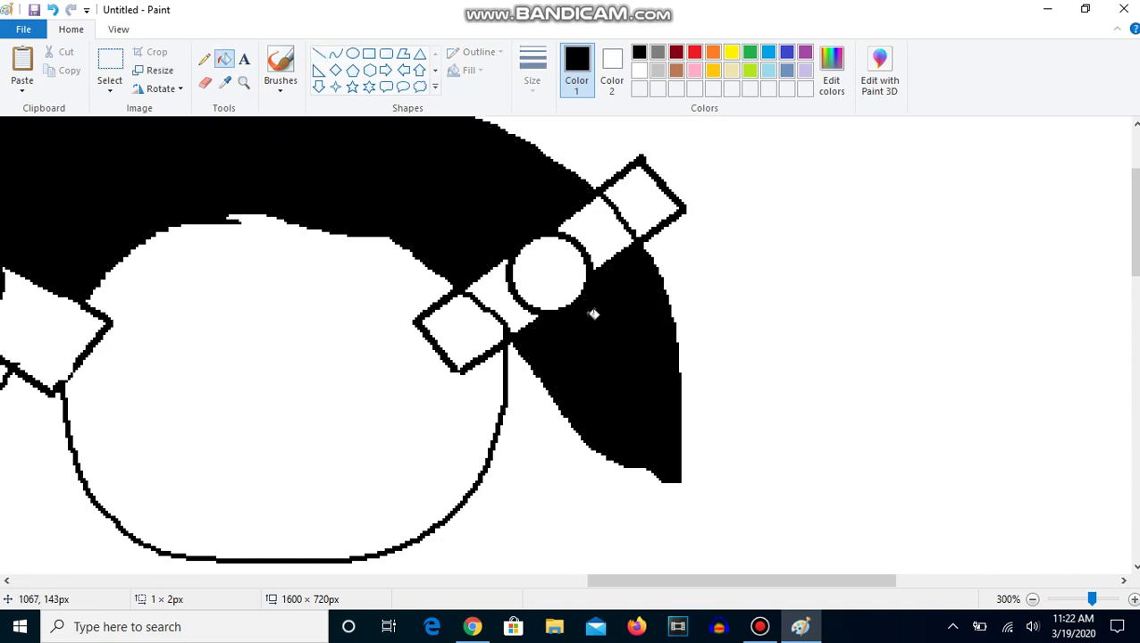
drag(581, 581, 482, 582)
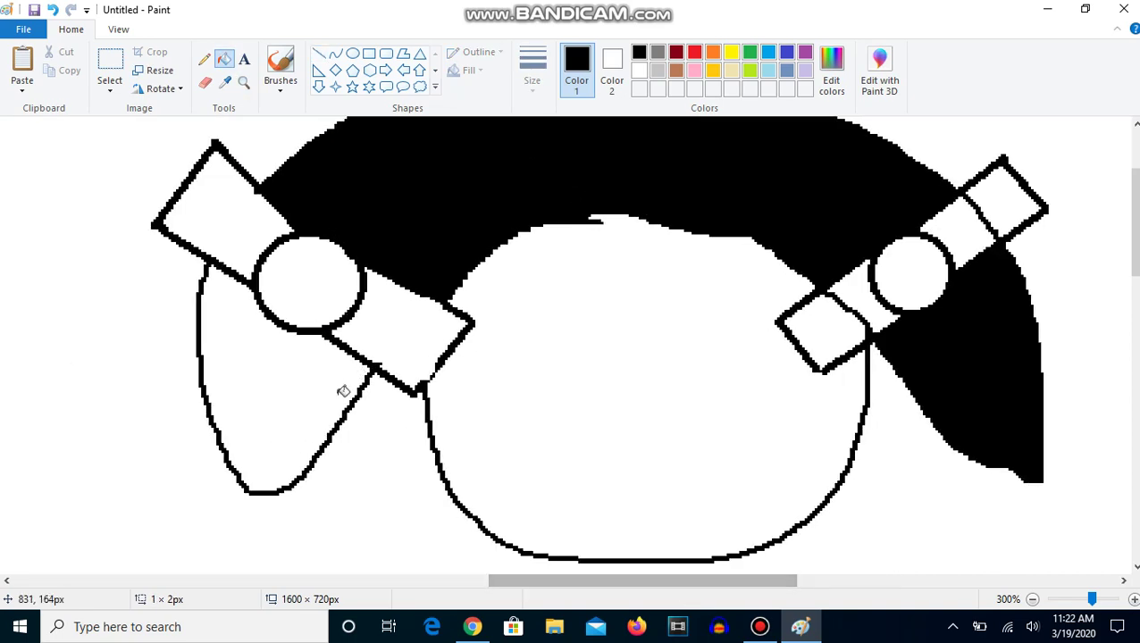
click(338, 389)
- Erase the leftover outline segments inside the right bow's ribbons and the stray overlap at the middle of the hairline
click(205, 82)
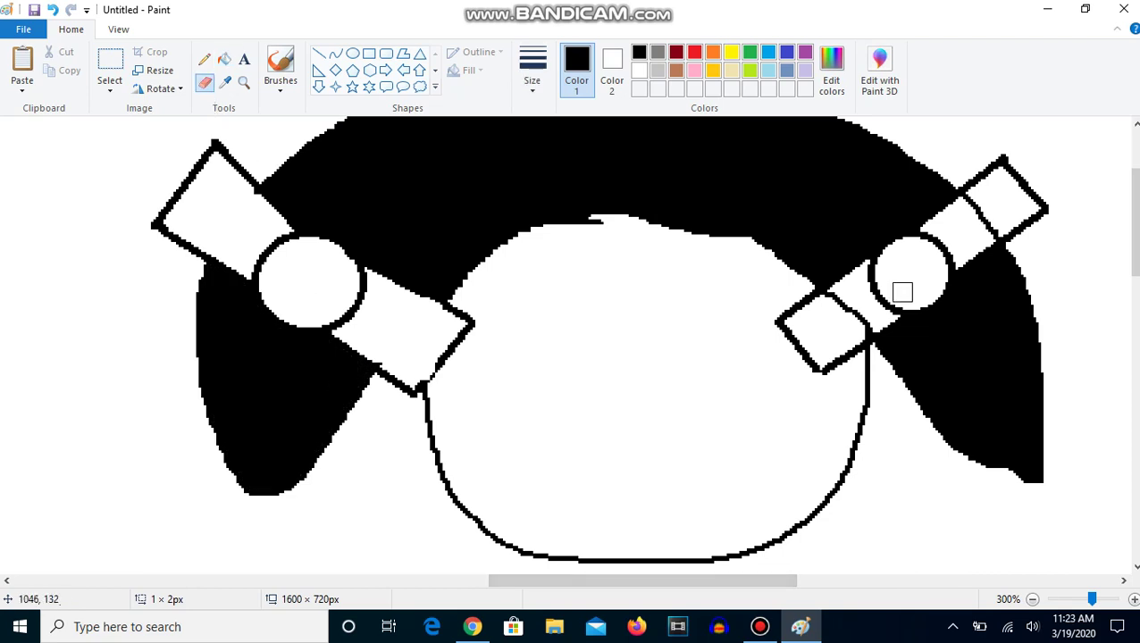
drag(861, 321, 829, 297)
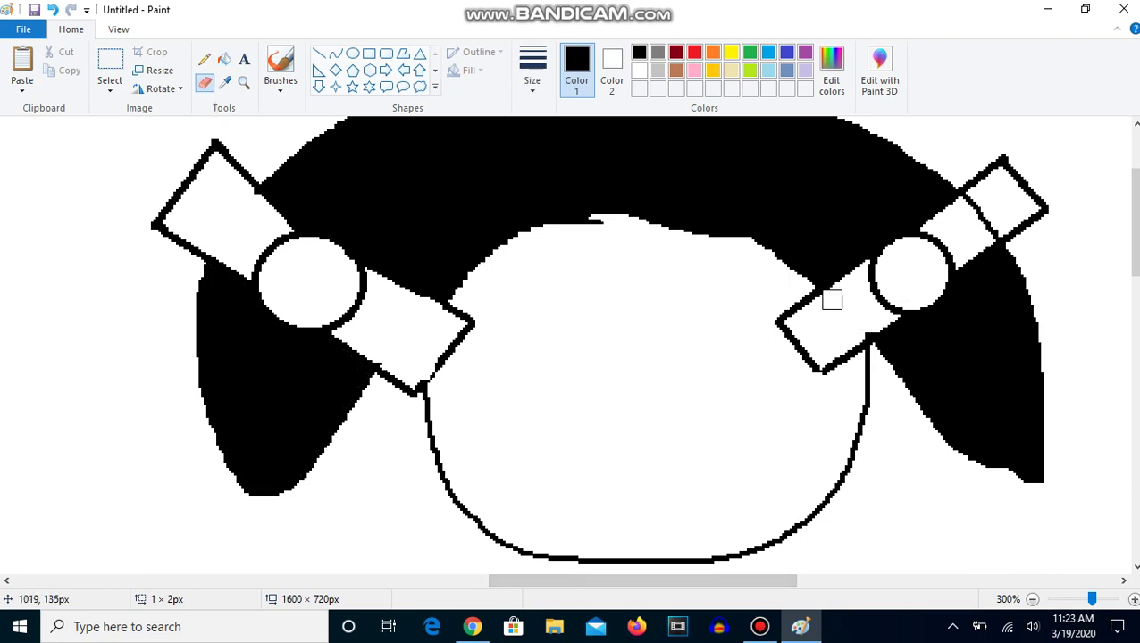
drag(994, 236, 968, 206)
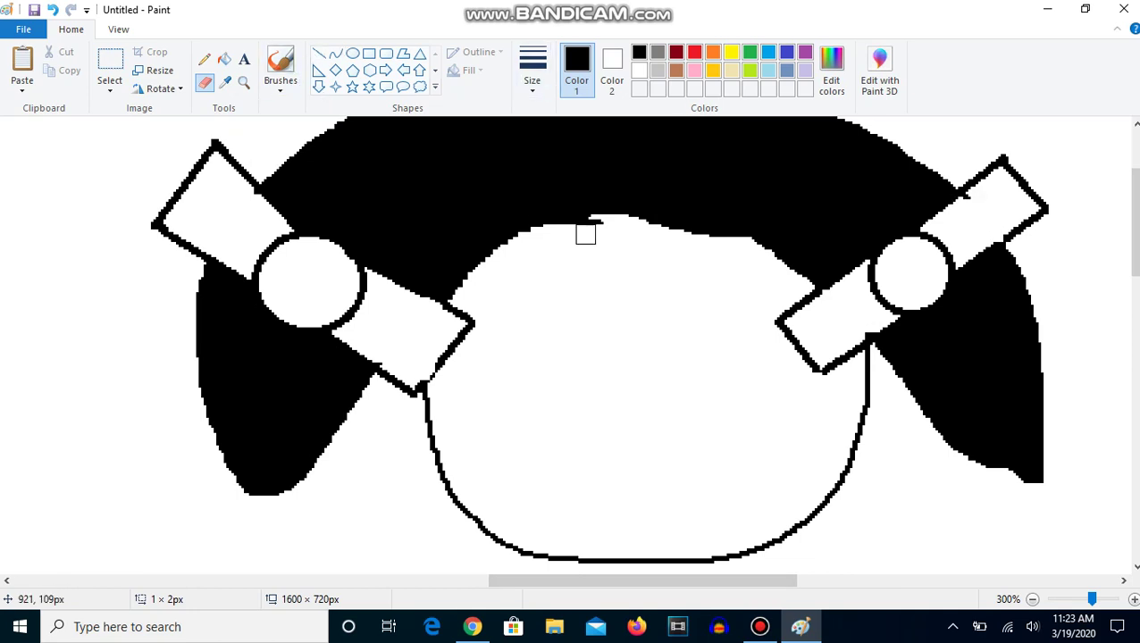
drag(588, 231, 570, 231)
- Draw two oval eyes side by side on the face, the left one about 58 × 48 px and the right one smaller
click(243, 82)
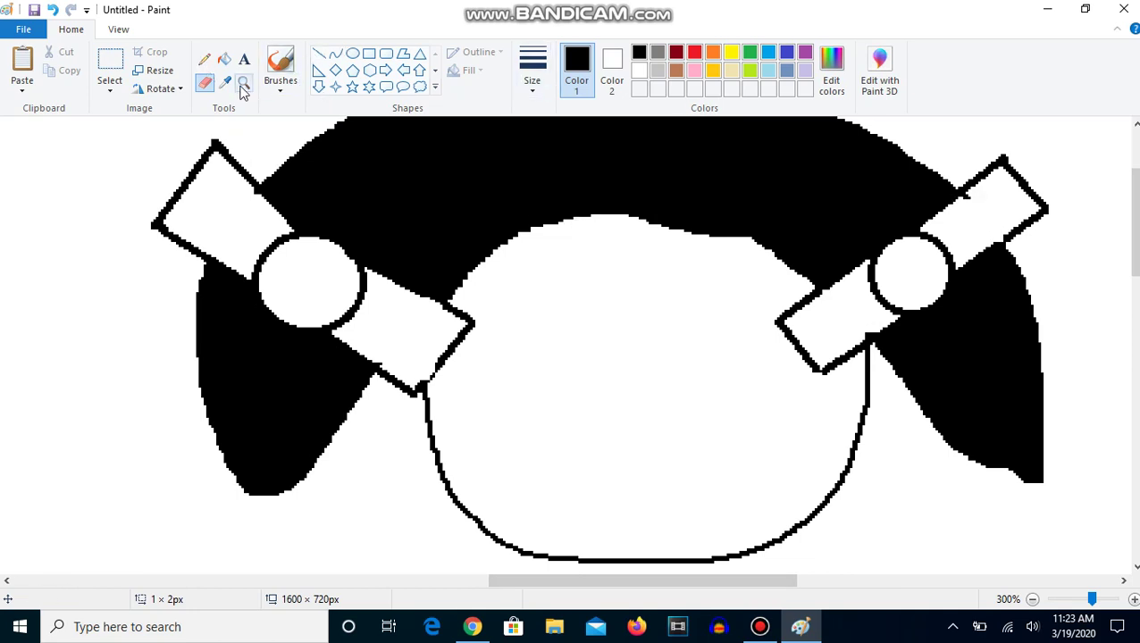
right_click(306, 200)
right_click(309, 203)
right_click(308, 202)
click(243, 184)
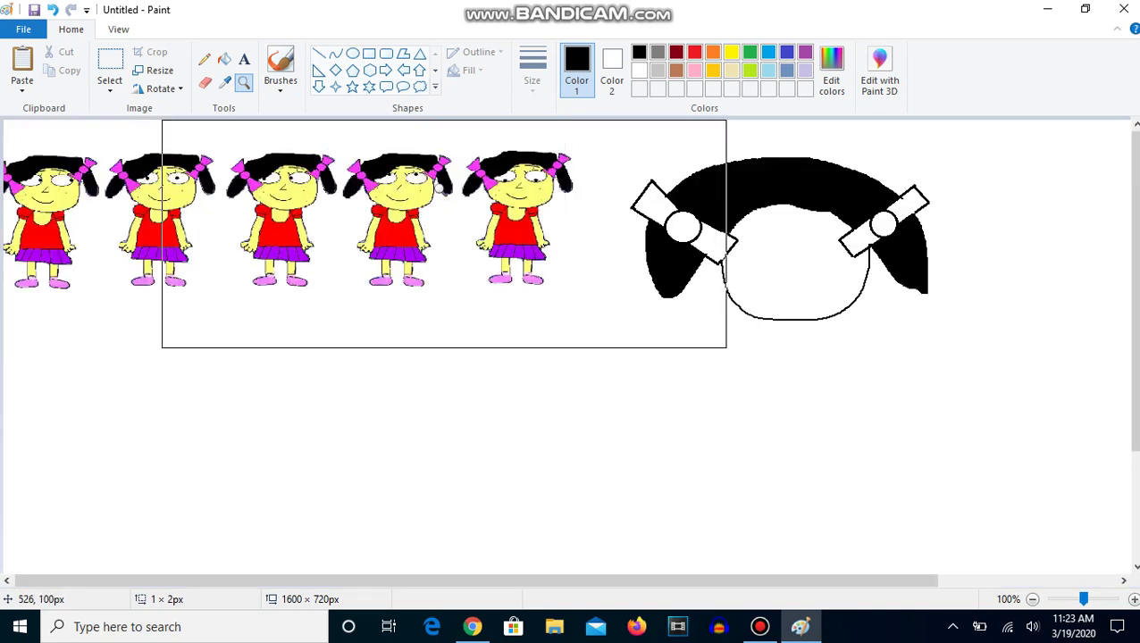
click(353, 55)
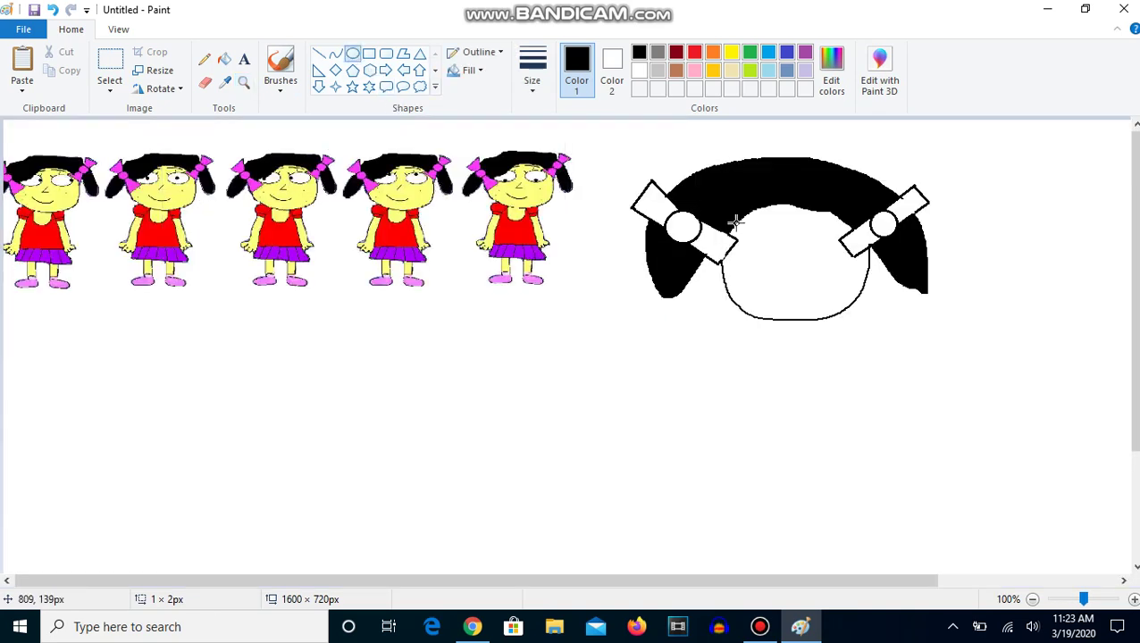
drag(738, 237, 788, 278)
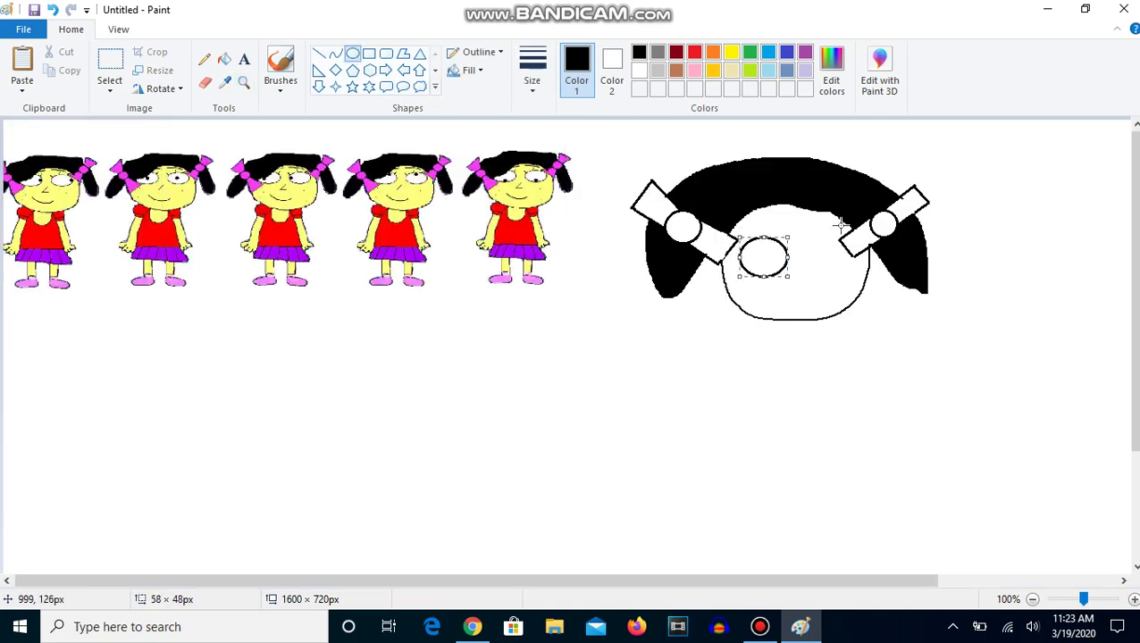
drag(832, 237, 794, 272)
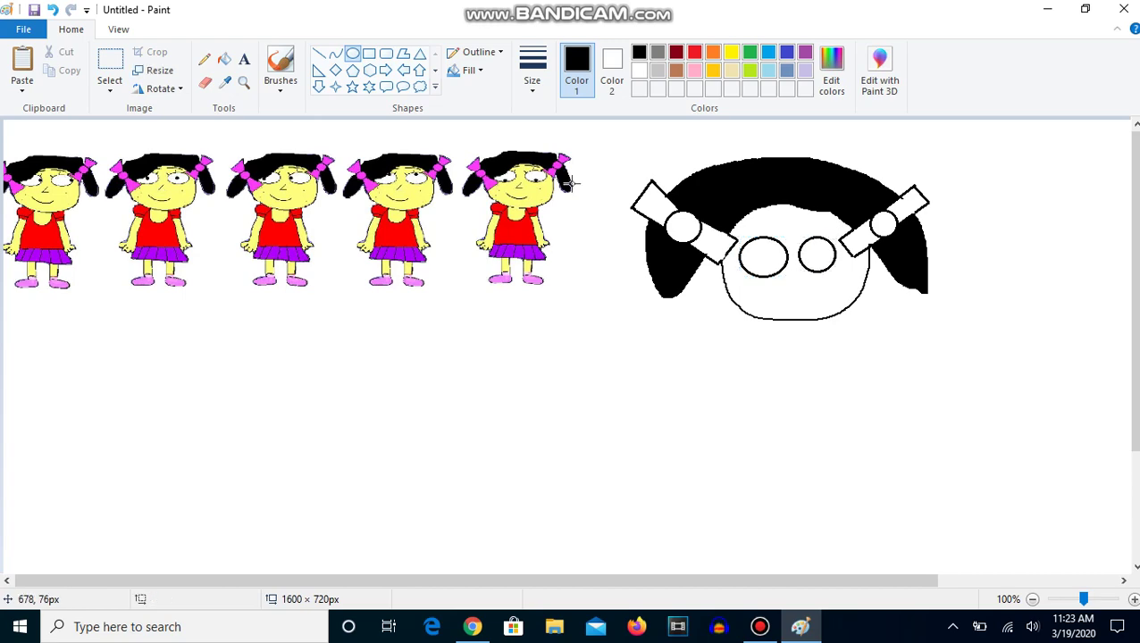
- Draw three short straight eyelashes above each eye with the Line tool
click(243, 82)
click(707, 306)
click(491, 210)
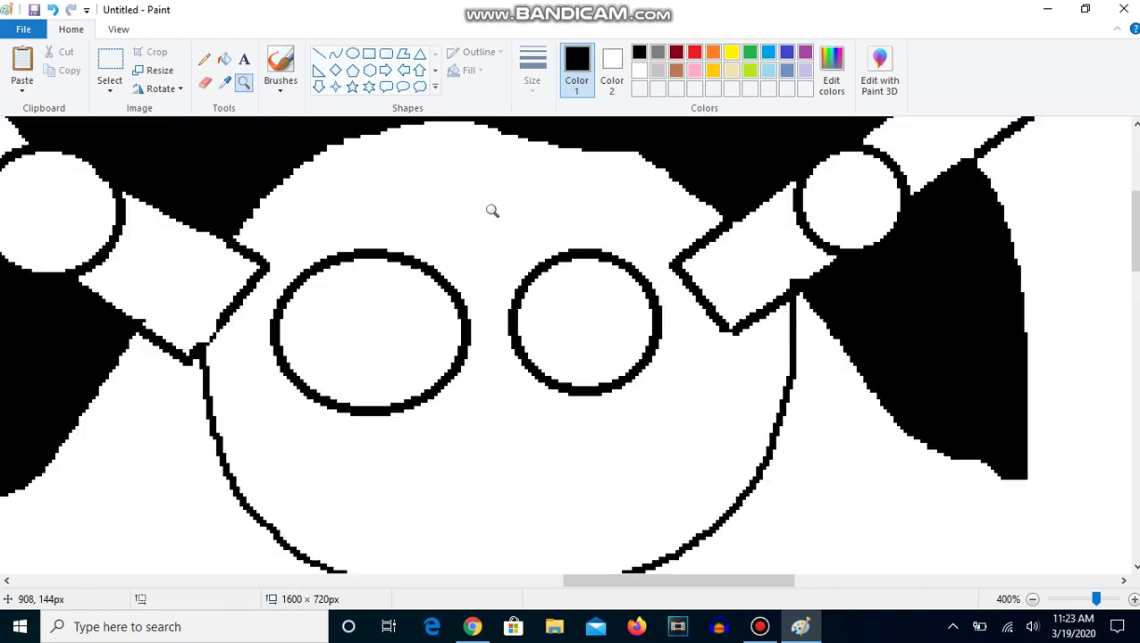
click(319, 53)
drag(287, 219, 318, 264)
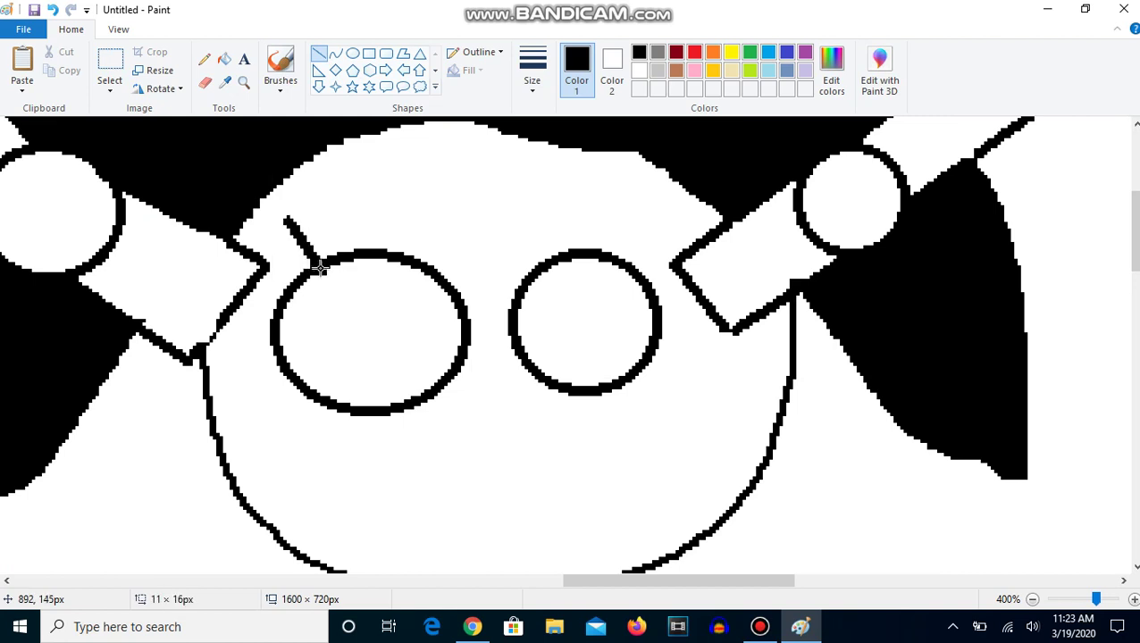
mouse_move(423, 185)
mouse_down()
mouse_move(394, 277)
mouse_move(400, 252)
mouse_up()
drag(467, 233, 436, 262)
drag(497, 224, 539, 264)
drag(599, 187, 589, 251)
mouse_move(651, 216)
mouse_down()
mouse_move(641, 214)
mouse_move(624, 257)
mouse_up()
- Sketch a thin freehand eyebrow above each eye with the Pencil
click(243, 82)
scroll(239, 85, down, 4)
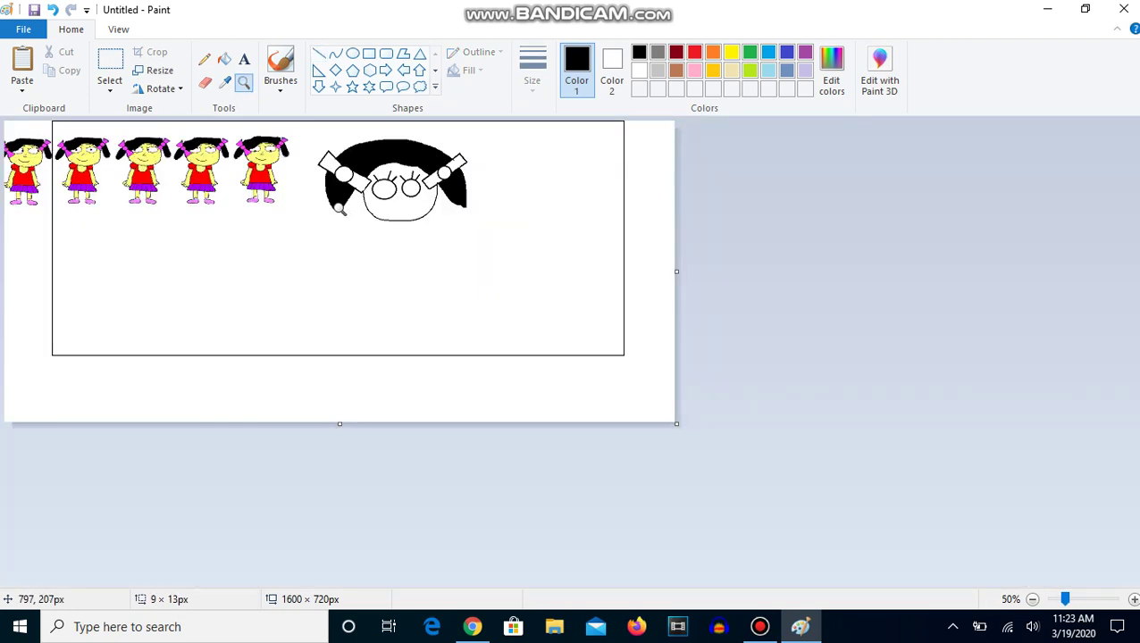
scroll(232, 88, up, 1)
click(204, 59)
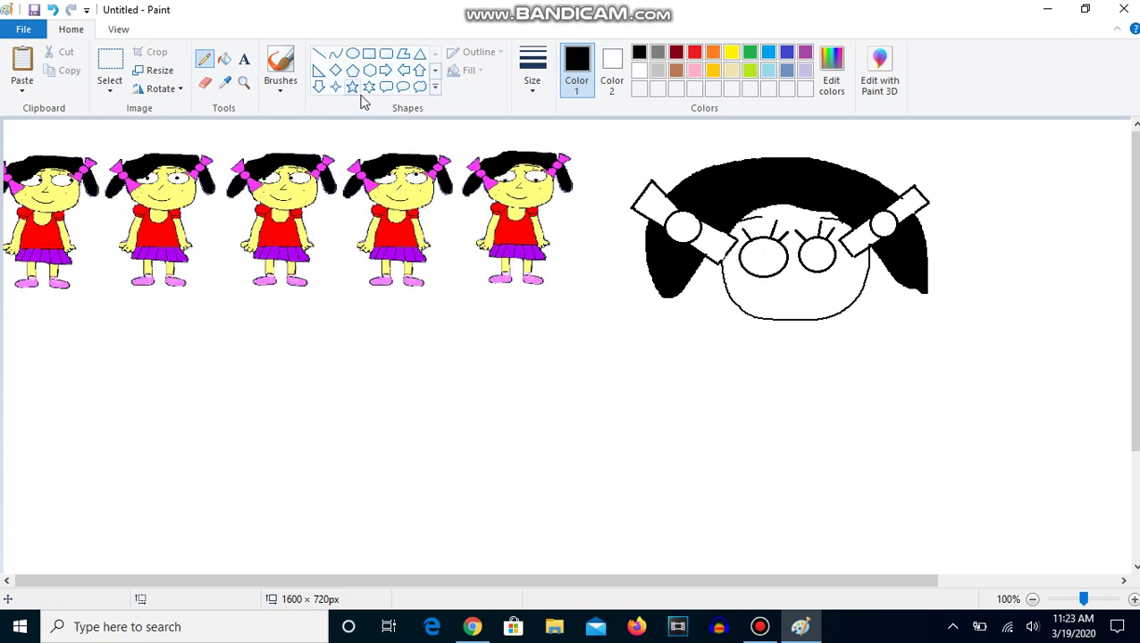
- Draw an angular nose from two short lines between the eyes and pencil a curved smile beneath it
click(319, 53)
drag(786, 274, 795, 284)
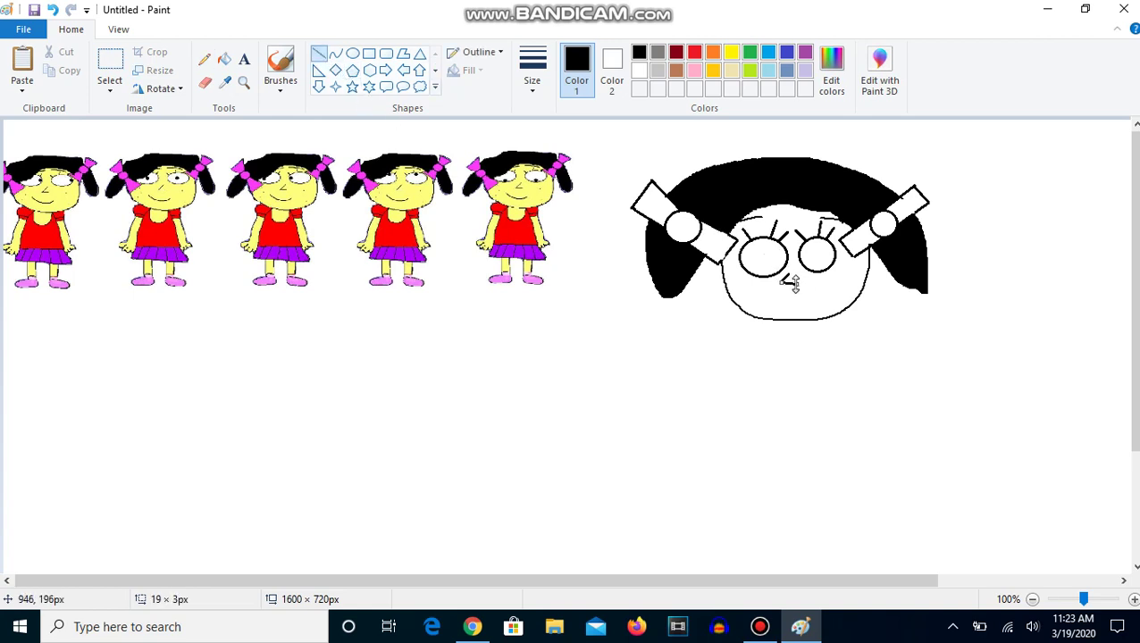
click(205, 60)
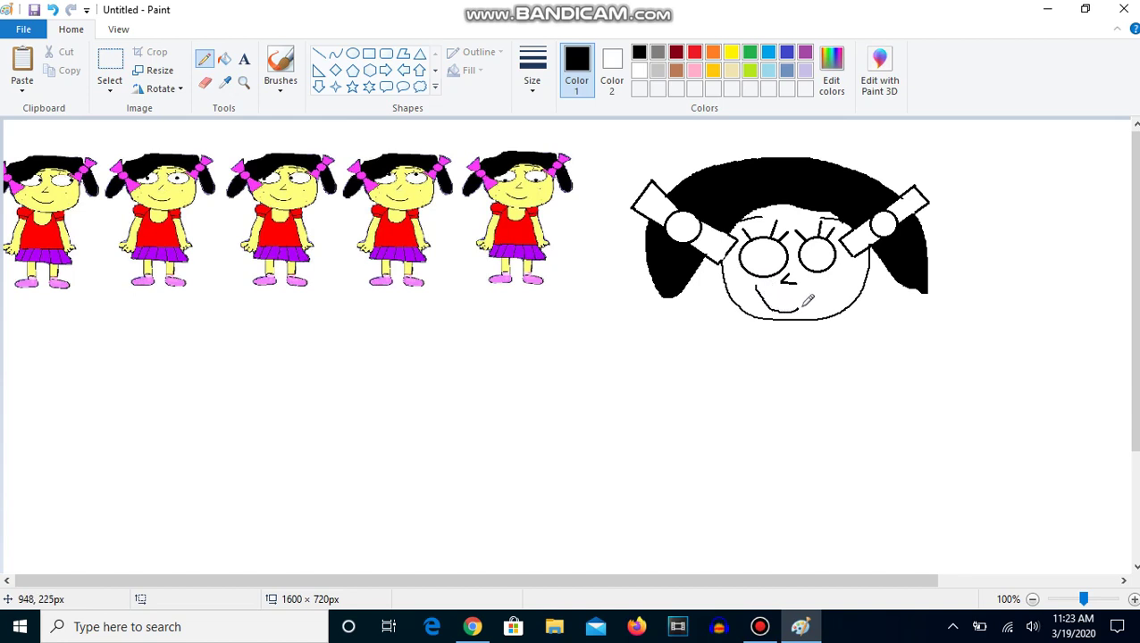
- Draw a small circular pupil inside each eye and fill both pupils with black
click(352, 53)
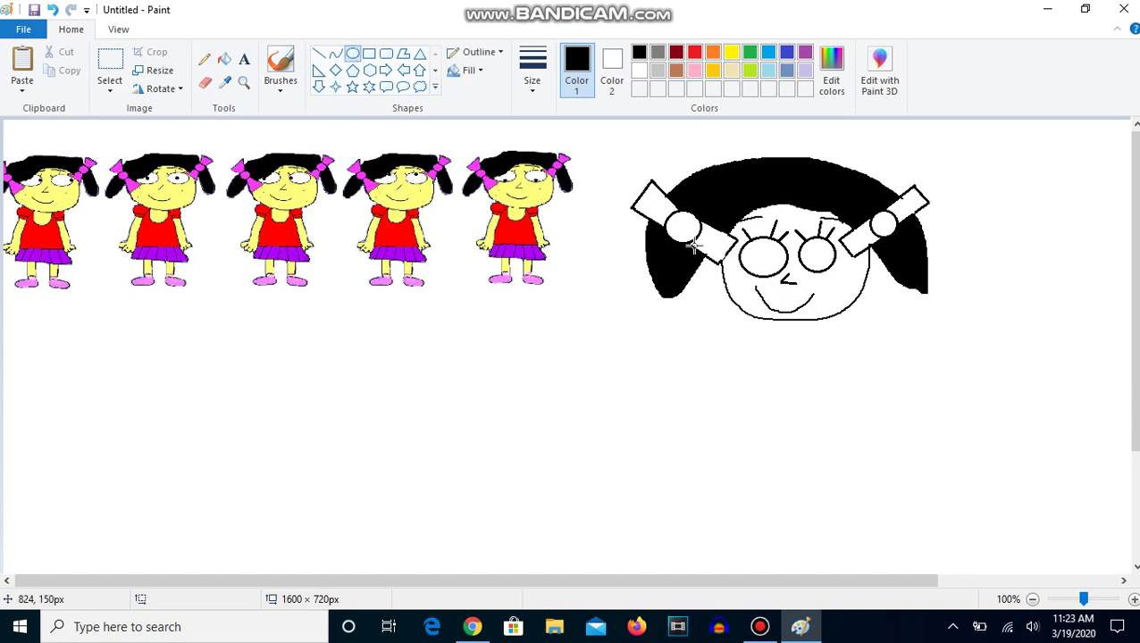
mouse_move(757, 250)
mouse_down()
mouse_move(772, 266)
mouse_move(814, 252)
mouse_move(823, 264)
mouse_up()
click(462, 219)
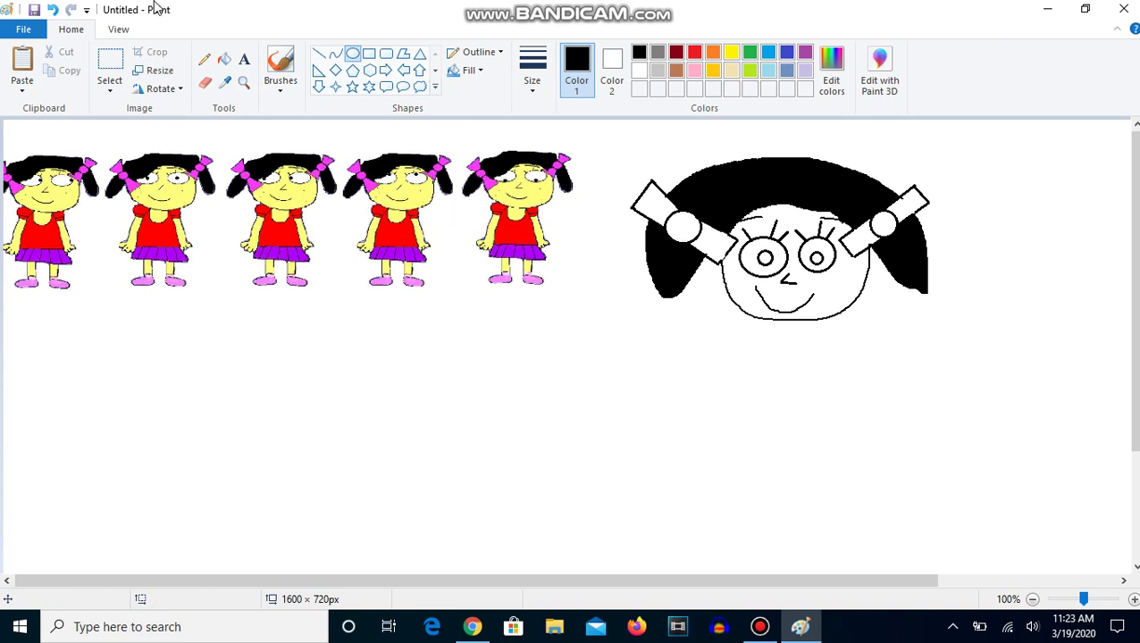
click(224, 59)
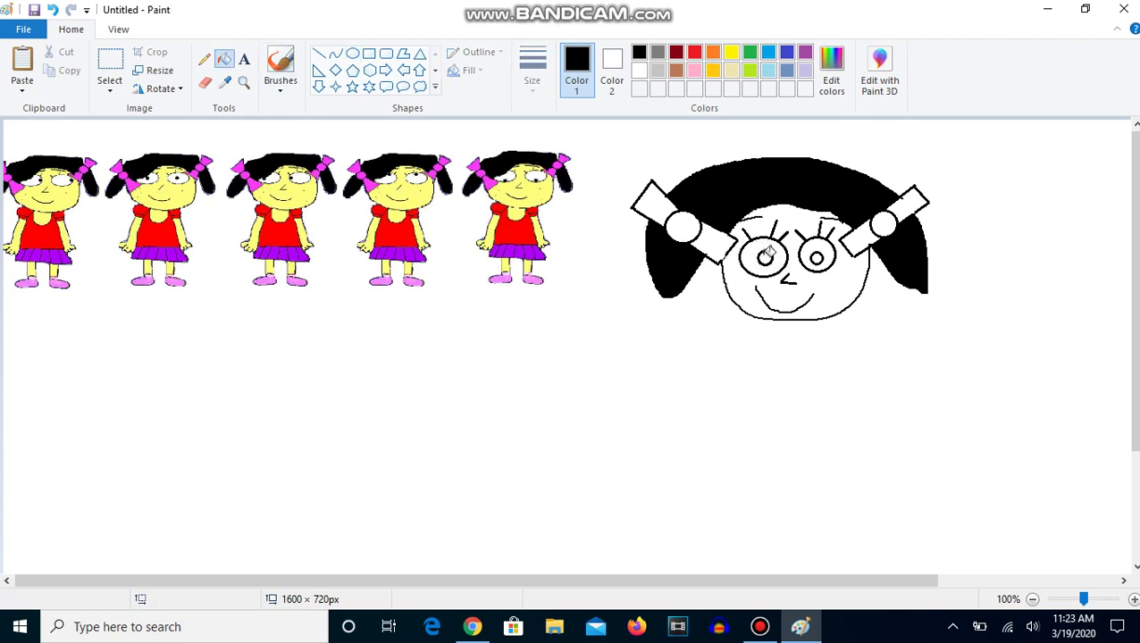
click(764, 258)
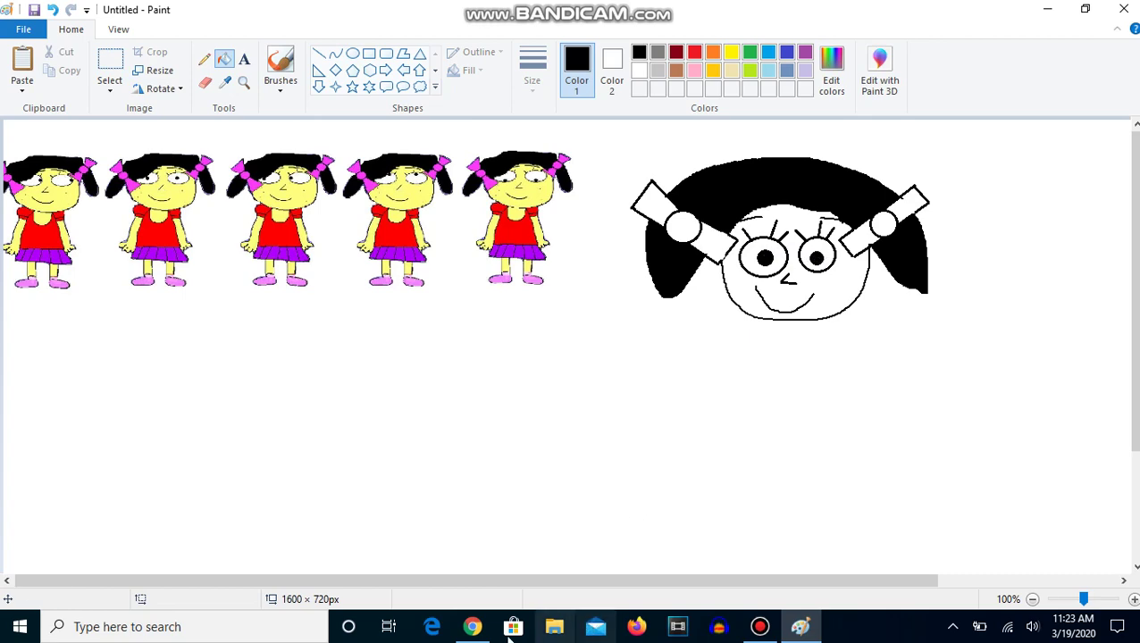
- Switch to Chrome, replay the Windows 2000 Remix video on YouTube and return to Paint
click(472, 626)
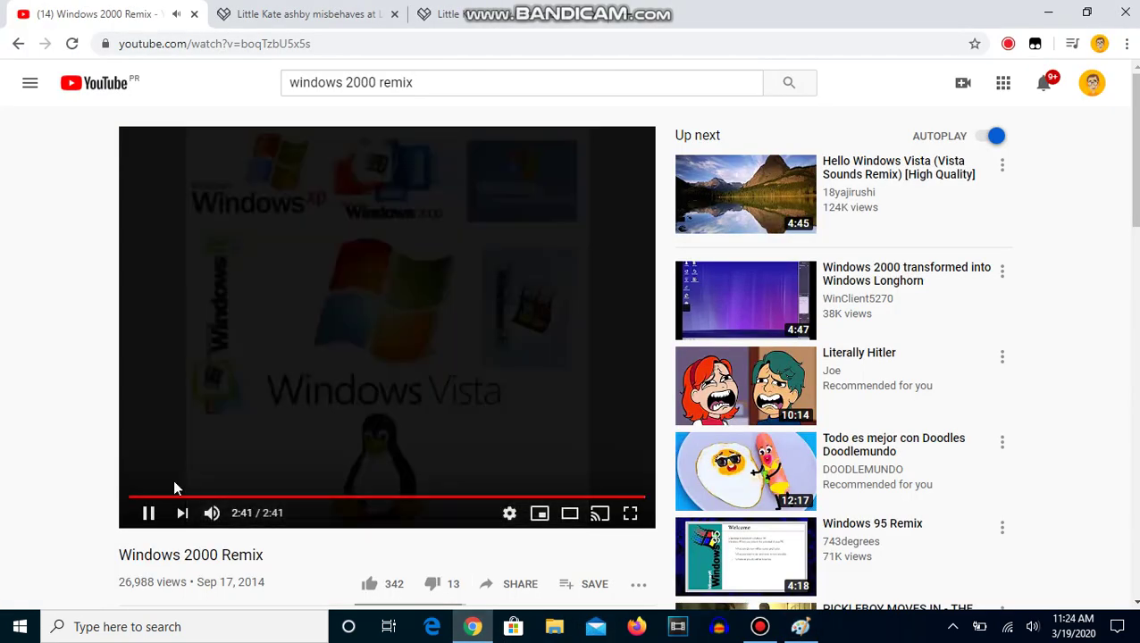
click(148, 513)
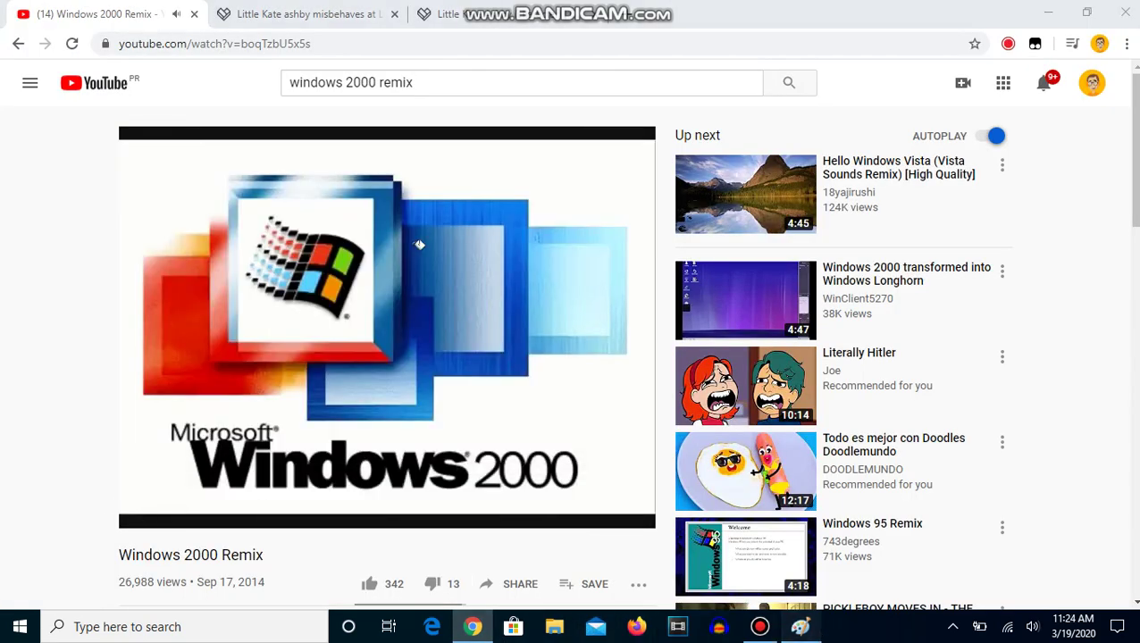
click(800, 626)
- Pencil a trapezoid-shaped torso outline below the head, with flared sides and a straight lower edge
click(245, 81)
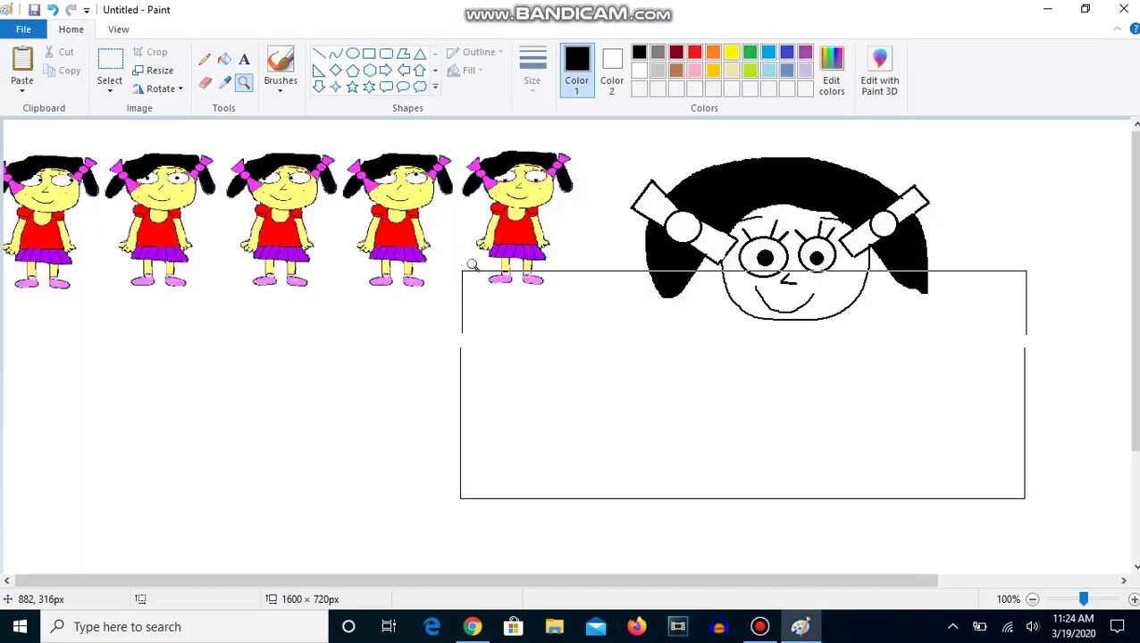
click(641, 356)
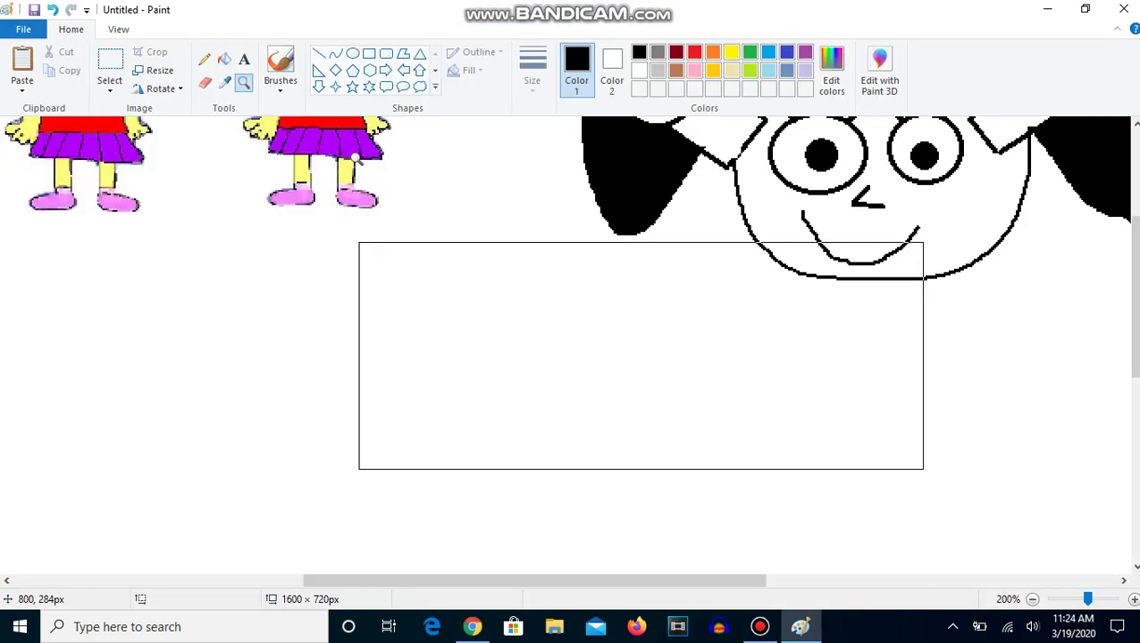
scroll(393, 129, up, 2)
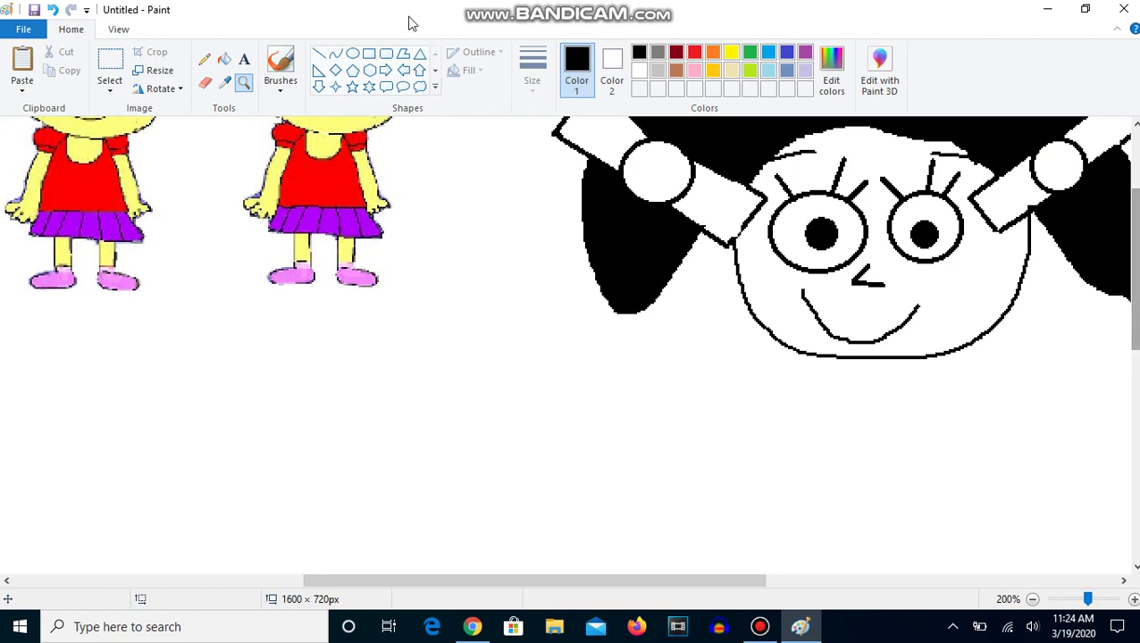
click(205, 59)
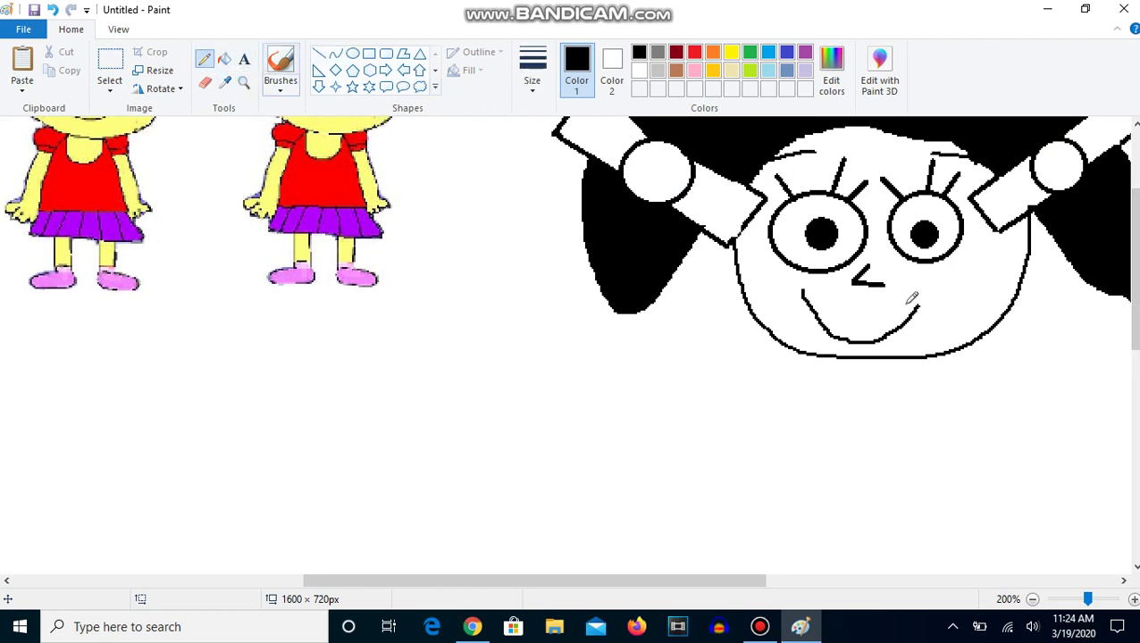
mouse_move(790, 347)
mouse_down()
mouse_move(771, 382)
mouse_move(751, 516)
mouse_move(994, 527)
mouse_move(931, 363)
mouse_up()
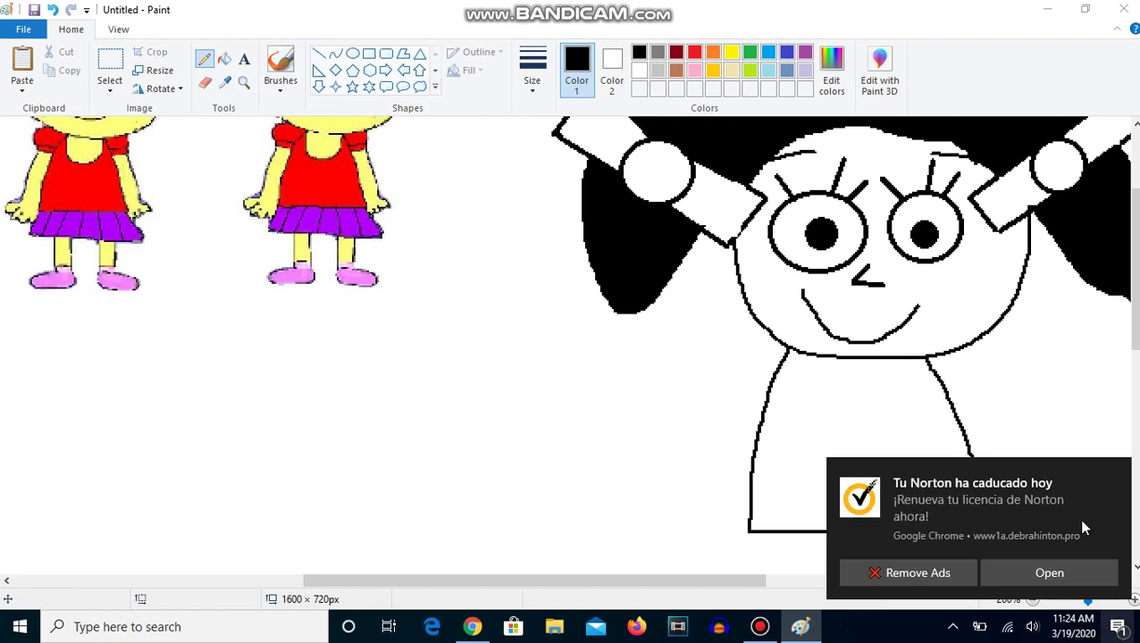
- Clear all Windows notifications and close the notification center
click(1044, 502)
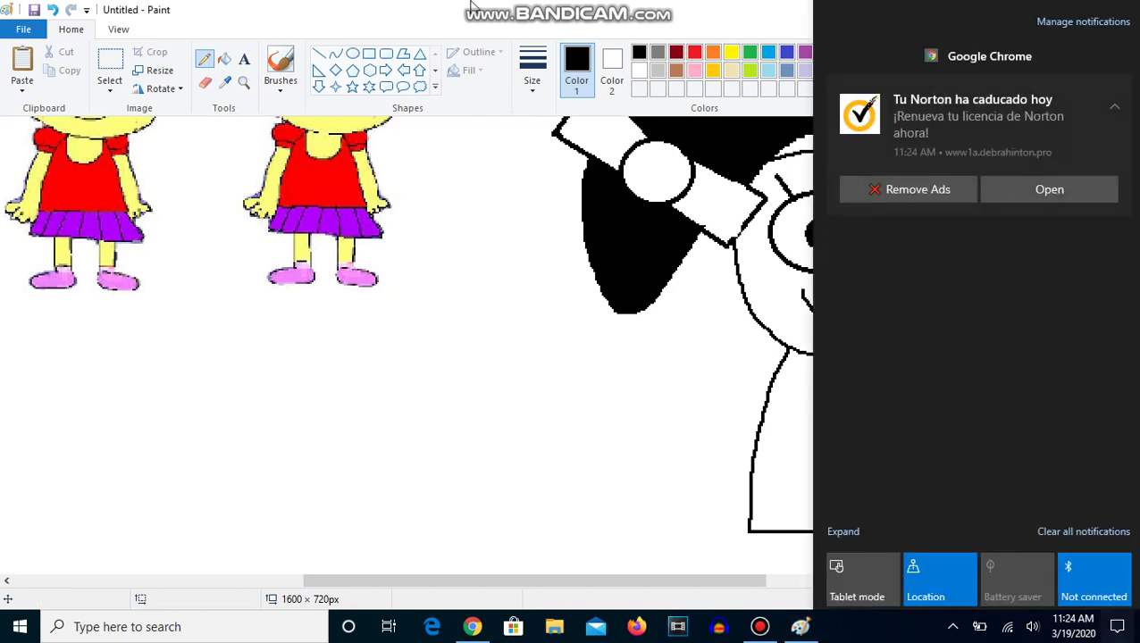
click(1124, 630)
click(1116, 626)
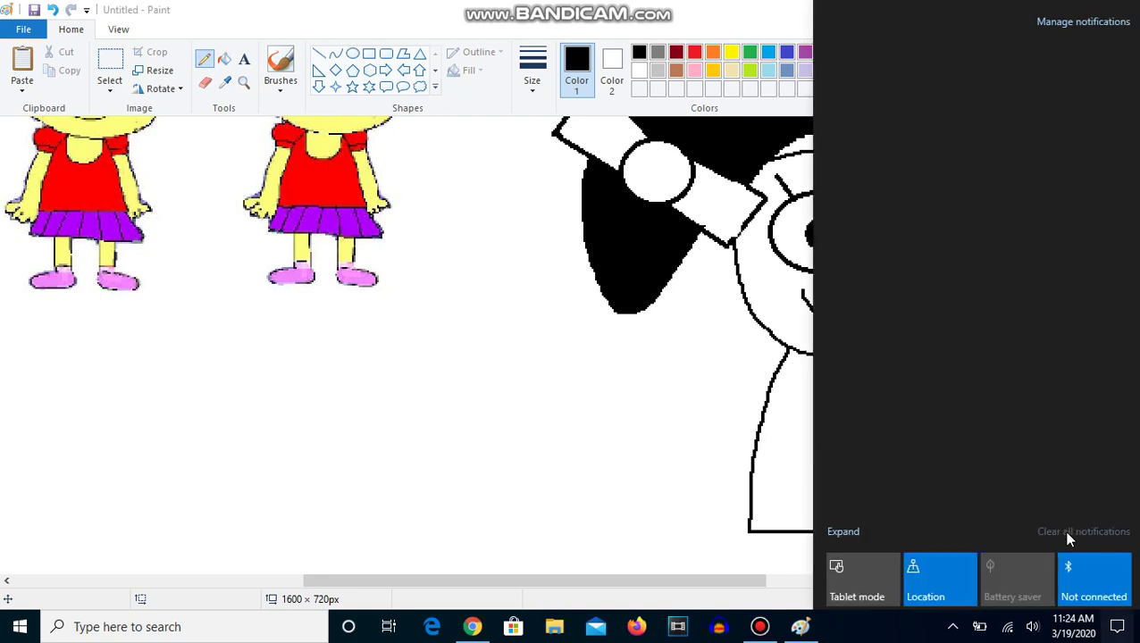
click(820, 432)
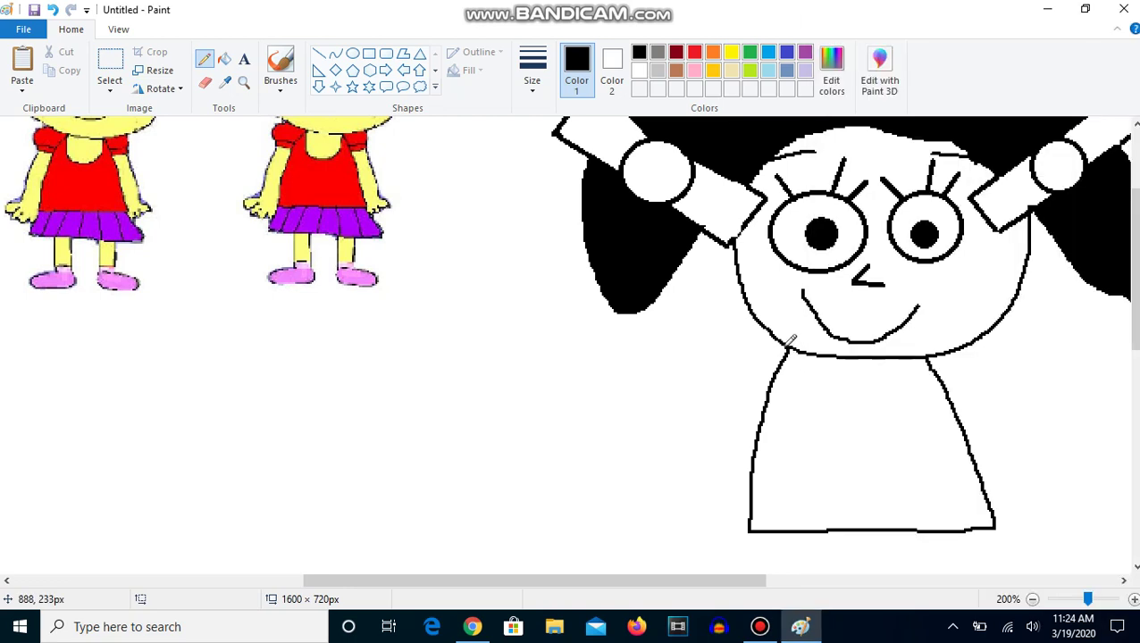
- Pencil the left arm with a rounded puff sleeve, a cuff line and a zigzag-fingered hand
drag(787, 341, 750, 333)
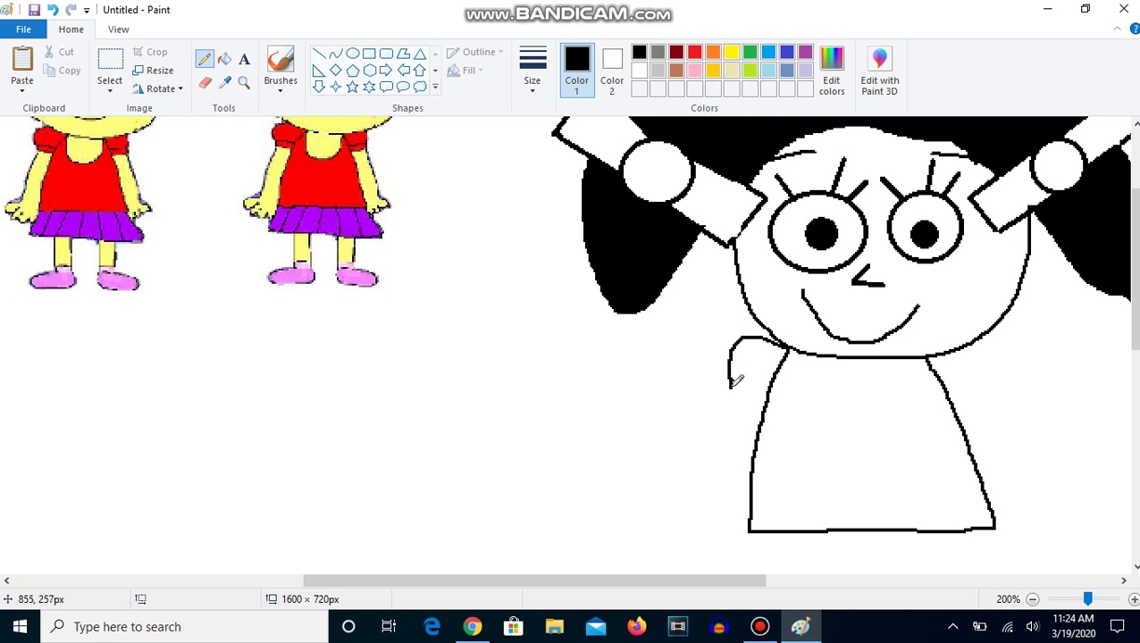
mouse_move(731, 393)
mouse_down()
mouse_move(658, 475)
mouse_move(649, 504)
mouse_move(678, 496)
mouse_up()
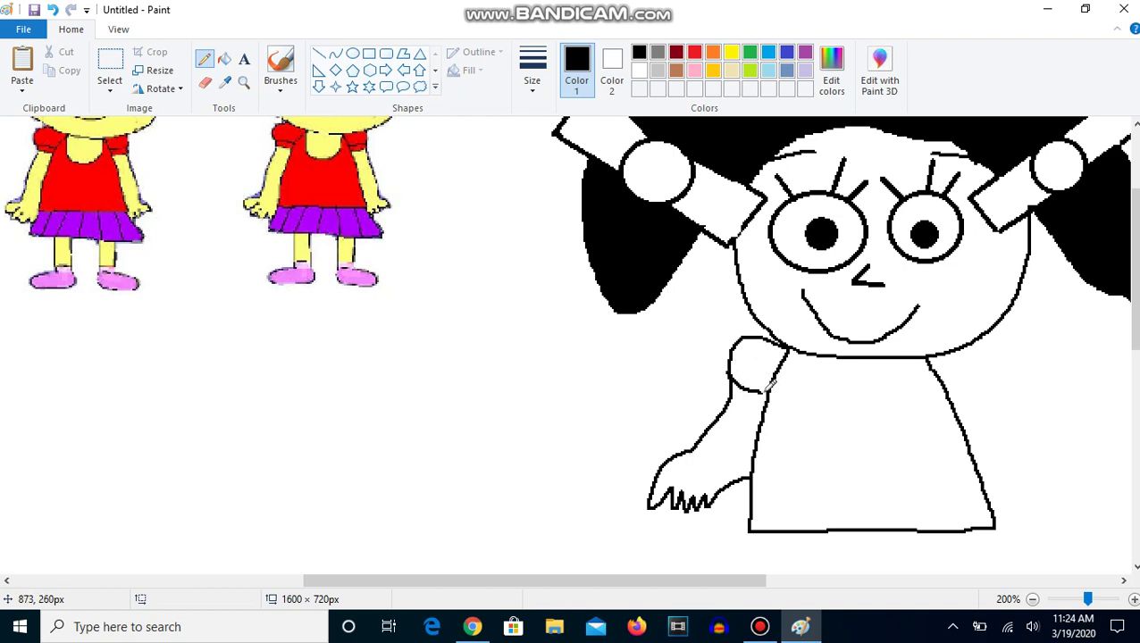
drag(752, 366, 734, 361)
- Copy the left arm and sleeve using a transparent free-form selection around them
click(109, 89)
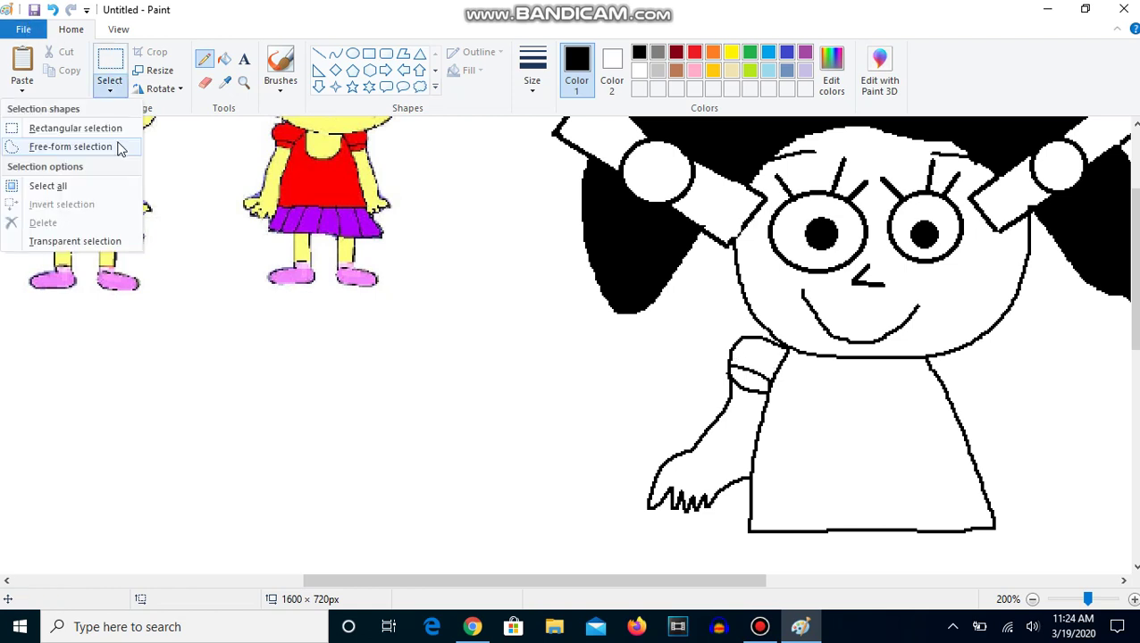
click(120, 145)
click(110, 91)
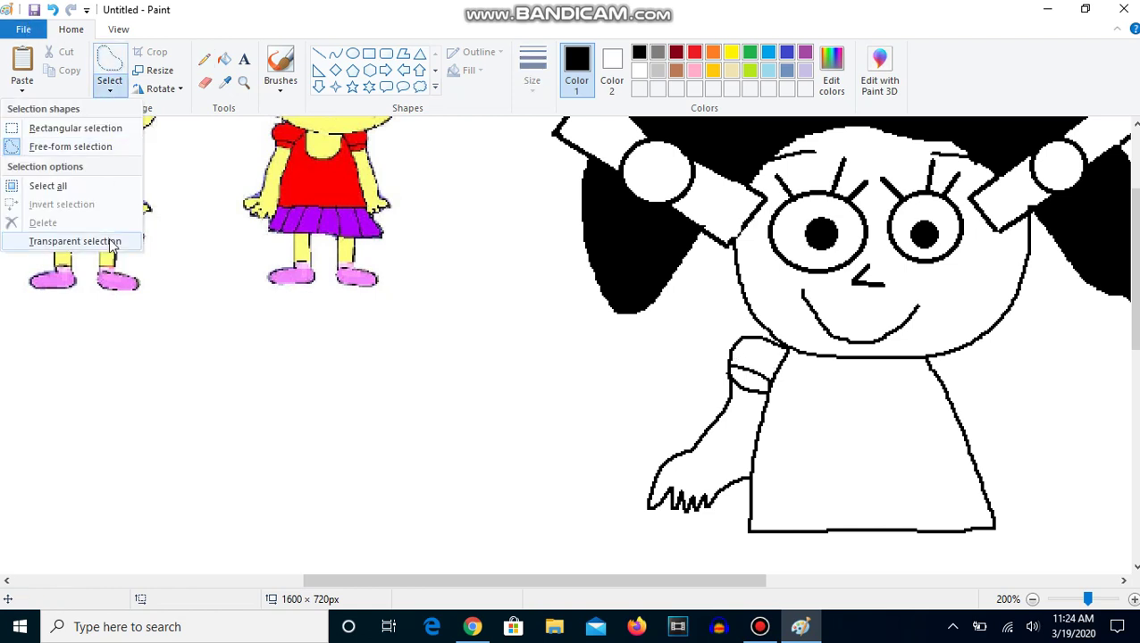
click(111, 241)
mouse_move(501, 483)
mouse_down()
mouse_move(632, 540)
mouse_move(691, 532)
mouse_move(741, 483)
mouse_move(774, 355)
mouse_up()
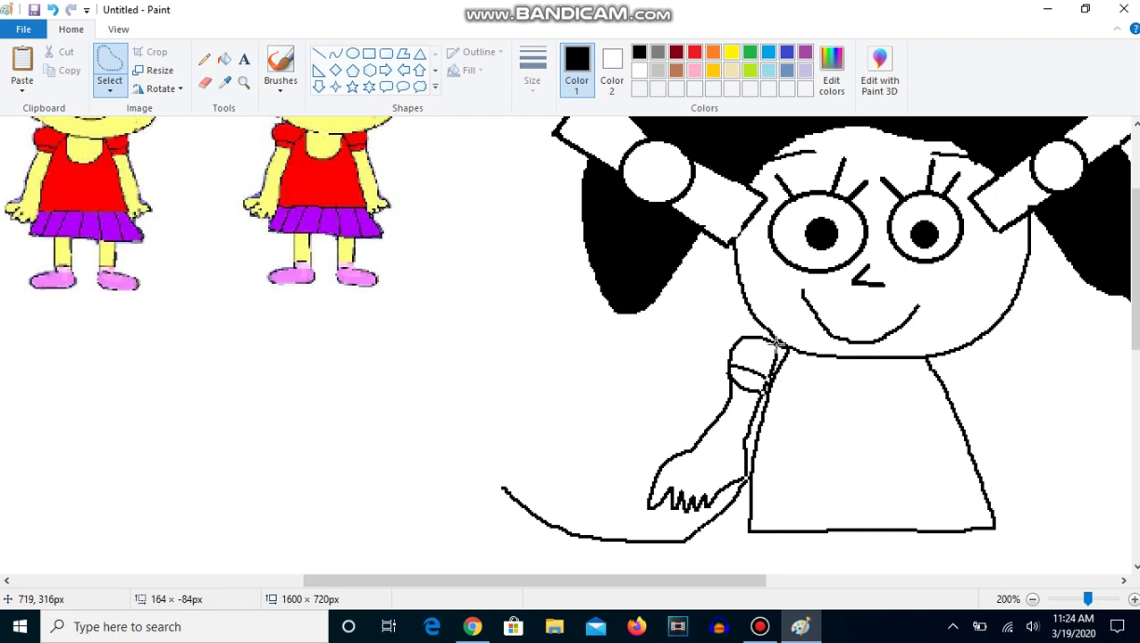
mouse_move(703, 306)
mouse_down()
mouse_move(579, 376)
mouse_move(492, 480)
mouse_move(507, 488)
mouse_up()
right_click(548, 429)
click(446, 266)
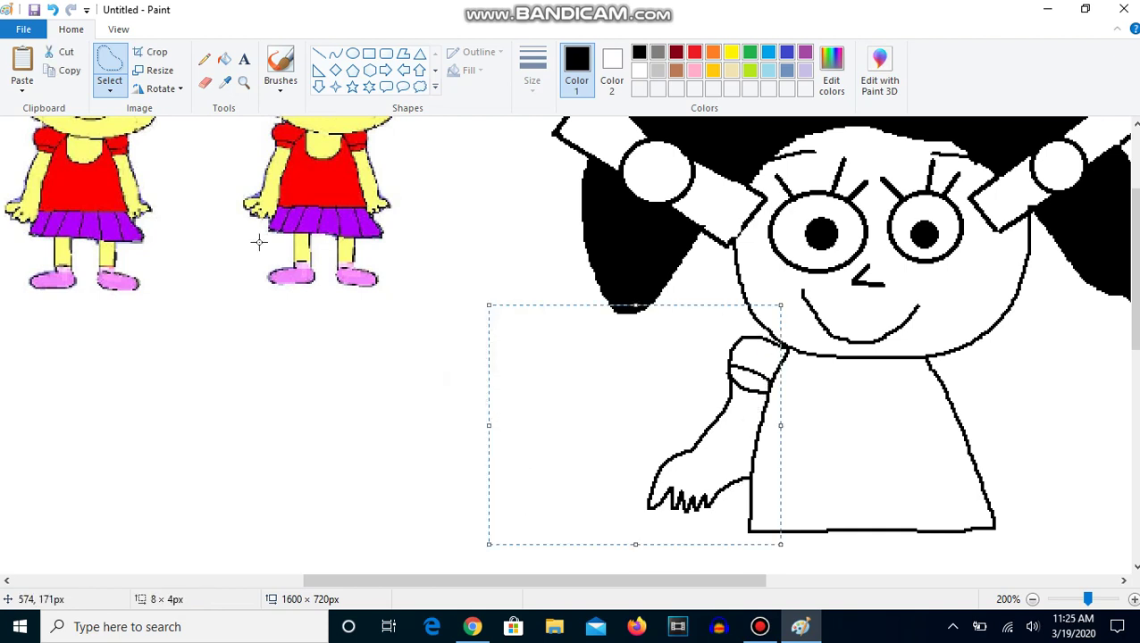
- Try to make the right arm by pasting the copied arm onto the body and rotating it 180° and left 90°, discarding that copy
click(22, 72)
drag(71, 193, 529, 306)
right_click(909, 416)
mouse_move(808, 370)
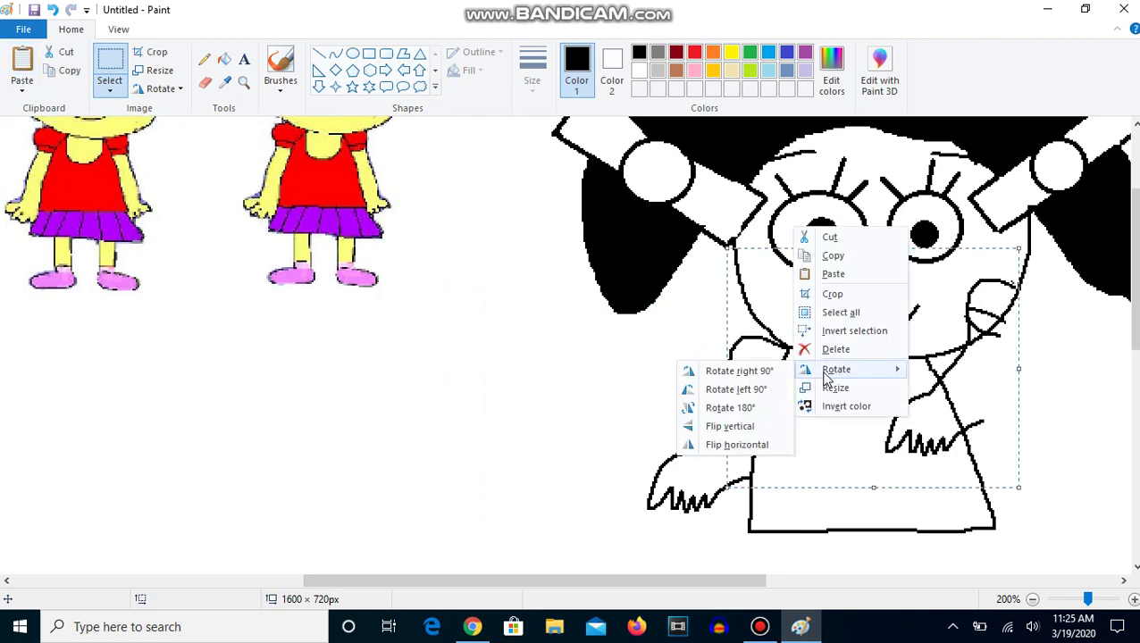
click(744, 409)
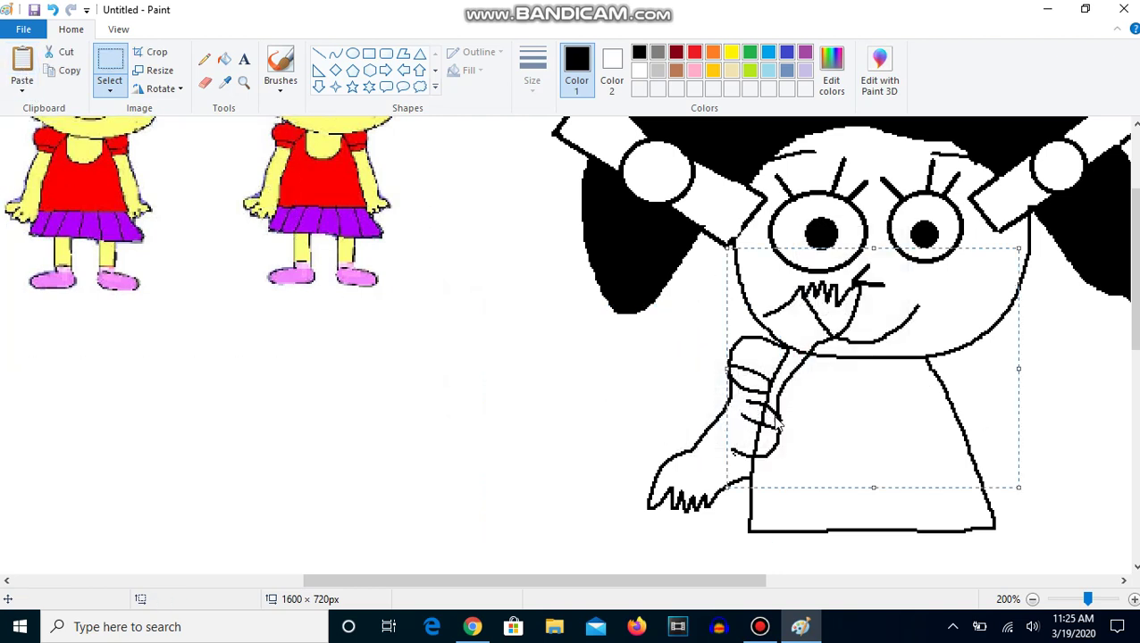
right_click(767, 415)
mouse_move(705, 557)
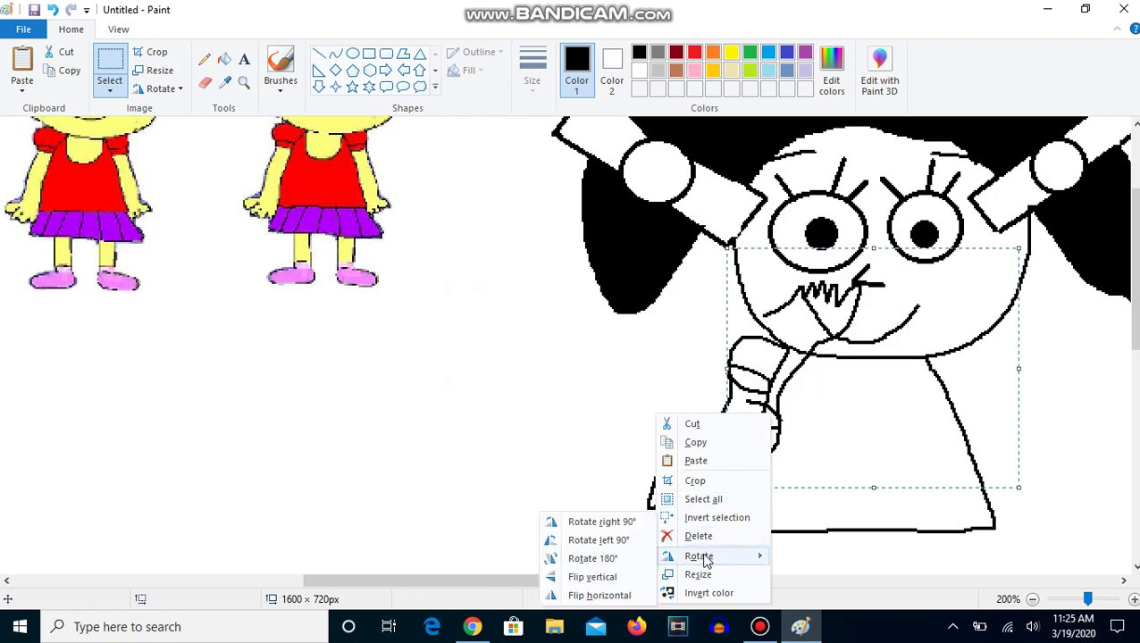
click(651, 549)
right_click(796, 459)
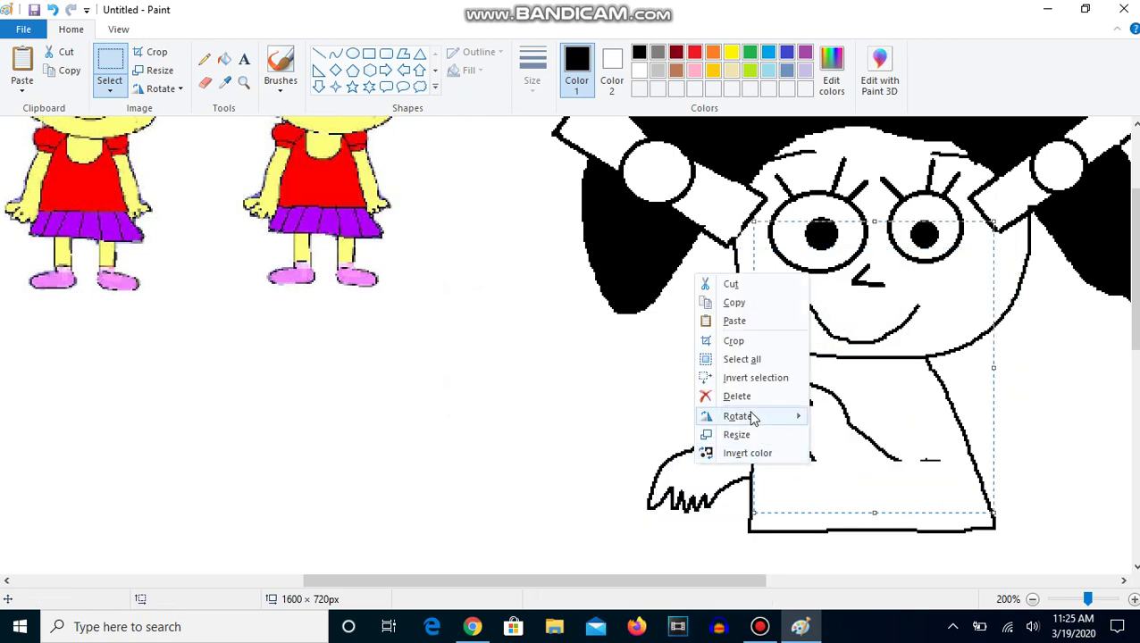
click(480, 326)
- Try to form the right arm from another pasted copy, rotating it right 90° and 180° over the torso, and delete that copy
right_click(486, 279)
click(465, 331)
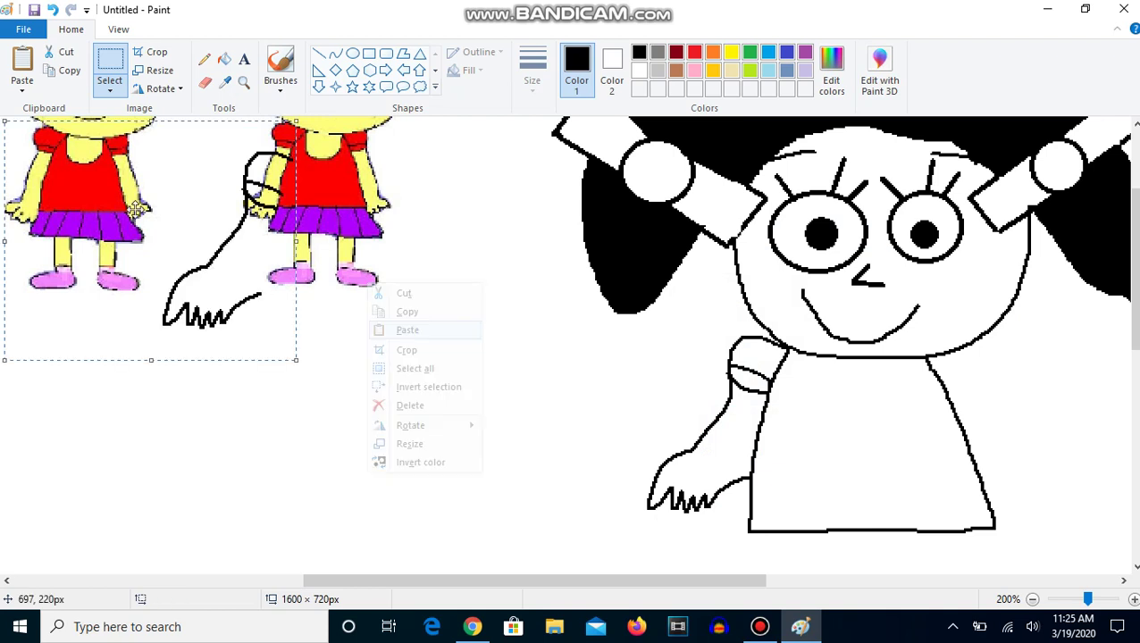
drag(728, 366, 854, 364)
right_click(855, 363)
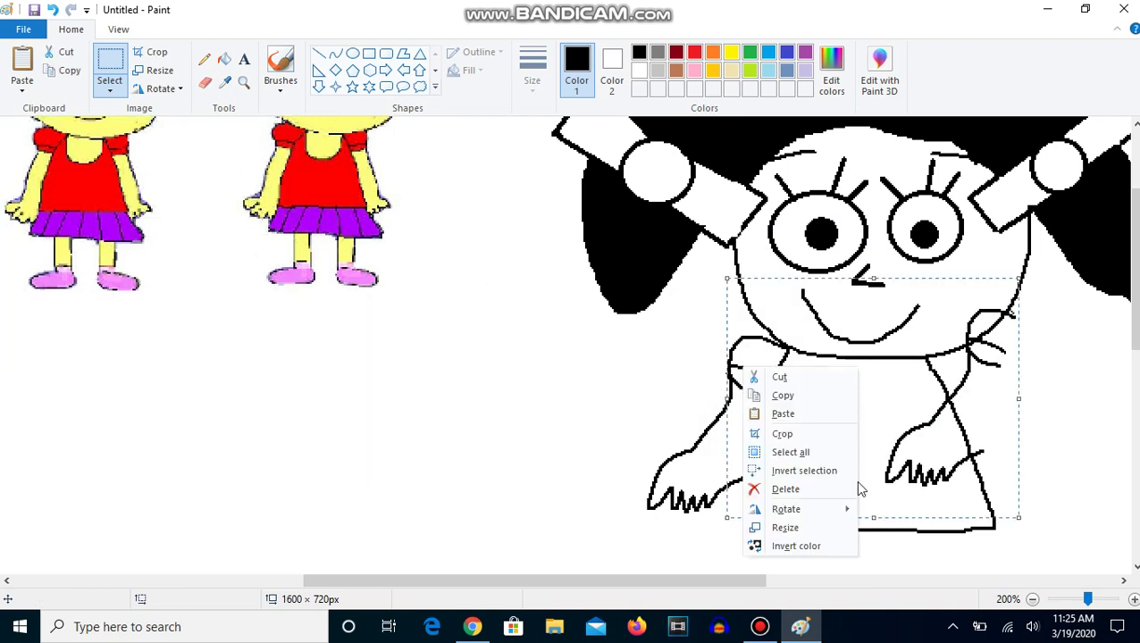
mouse_move(826, 515)
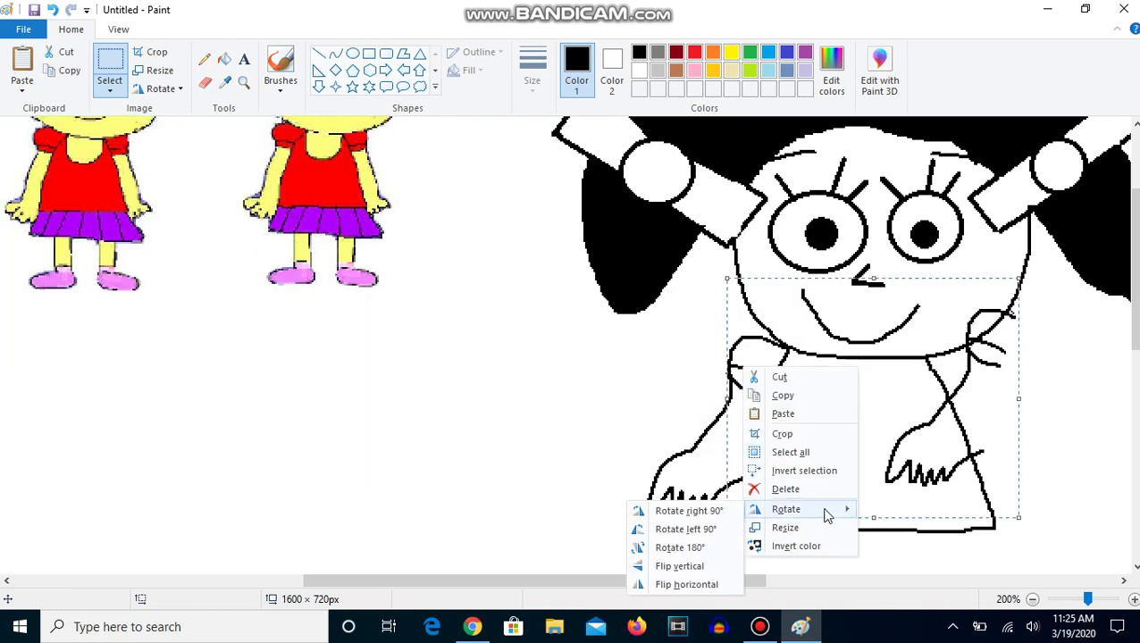
click(719, 513)
right_click(799, 491)
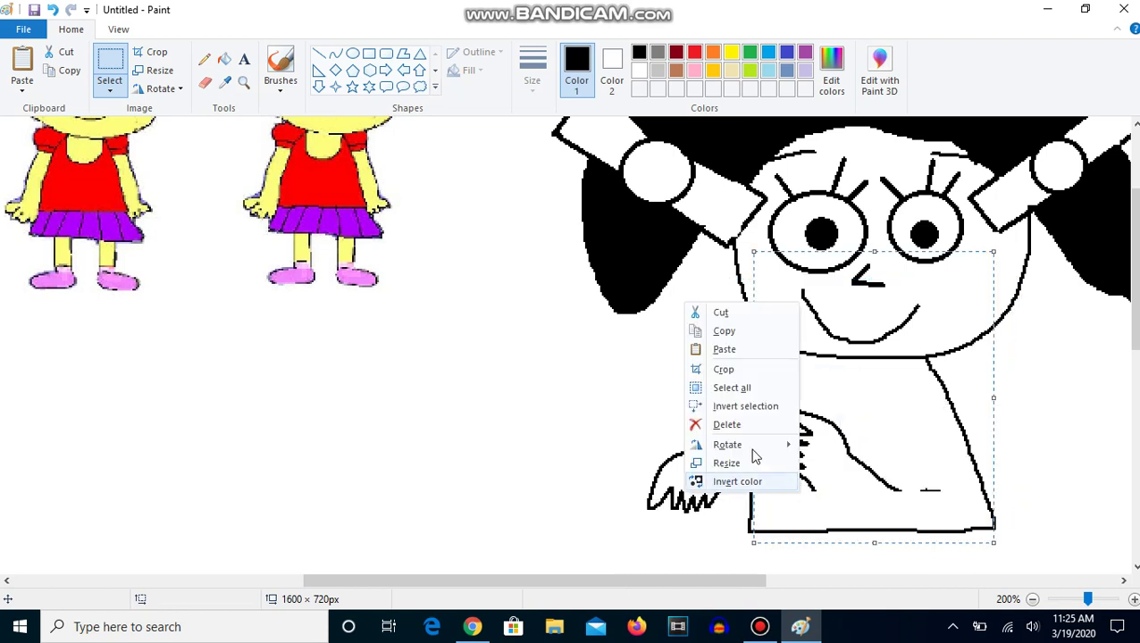
mouse_move(745, 442)
click(621, 482)
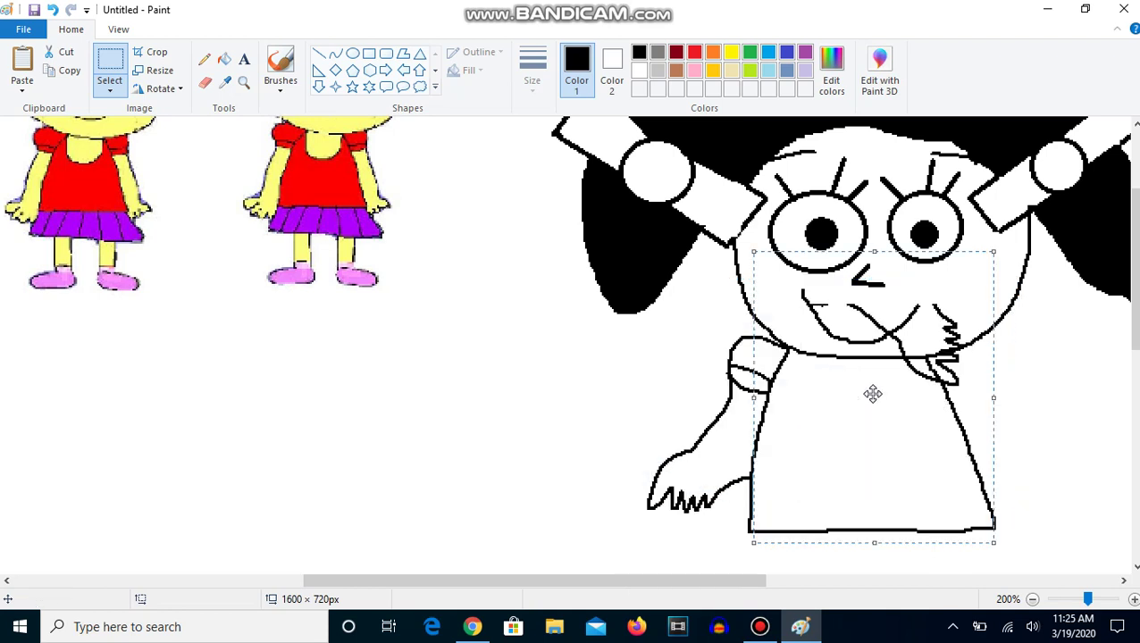
right_click(757, 394)
click(786, 518)
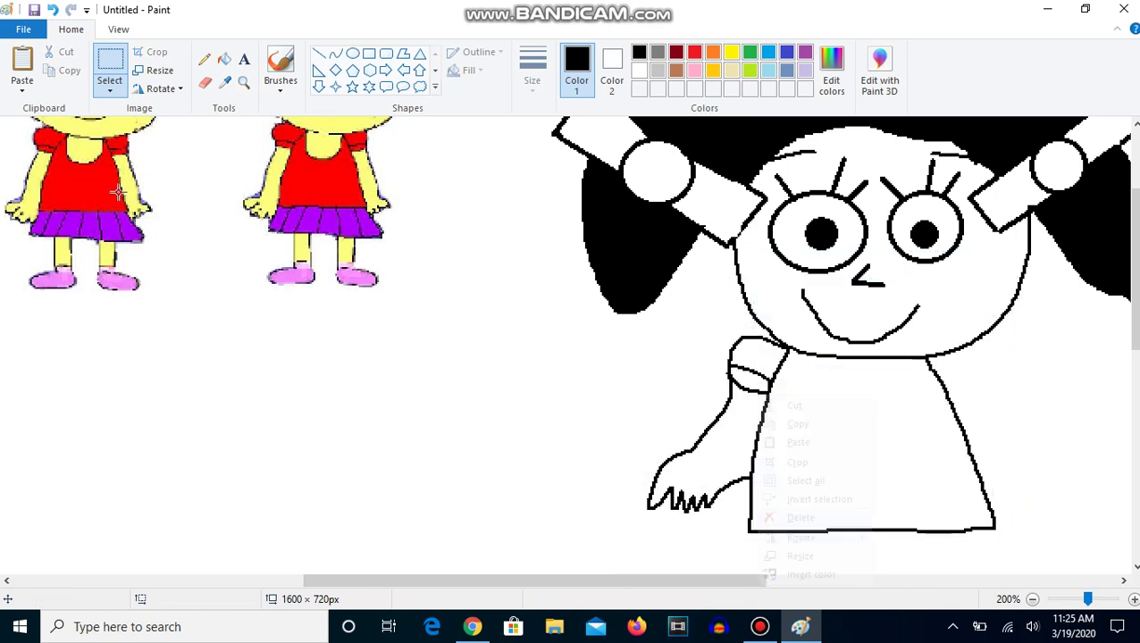
- Paste the copied arm, flip it horizontally, place it at the torso's right shoulder and erase the stray lines overlapping the torso
click(22, 67)
click(166, 92)
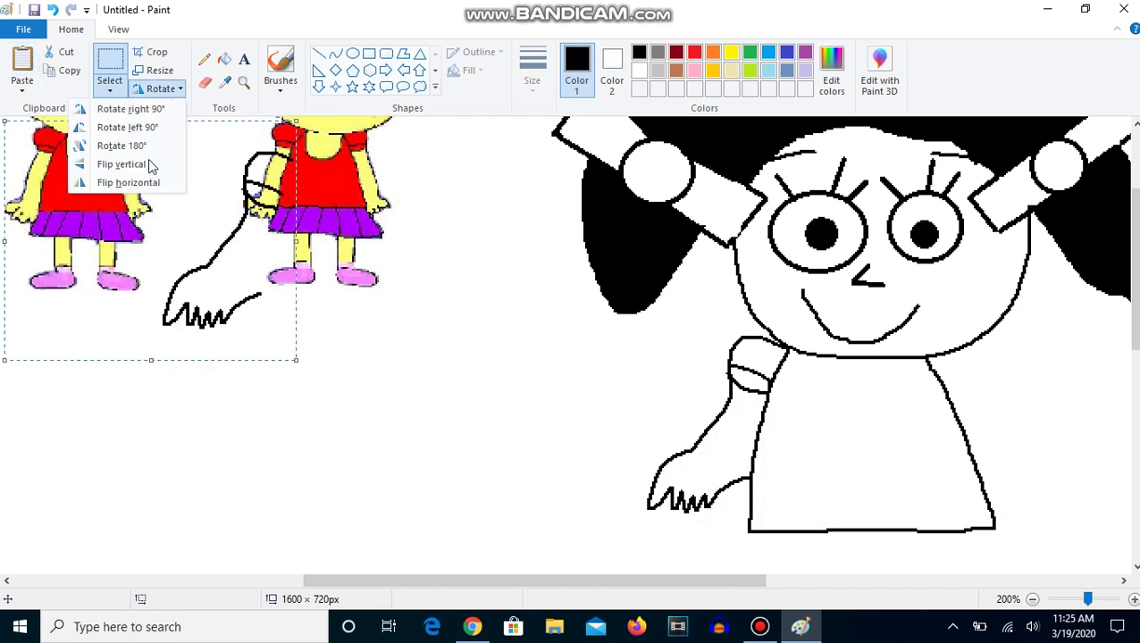
click(145, 180)
drag(863, 356, 1061, 374)
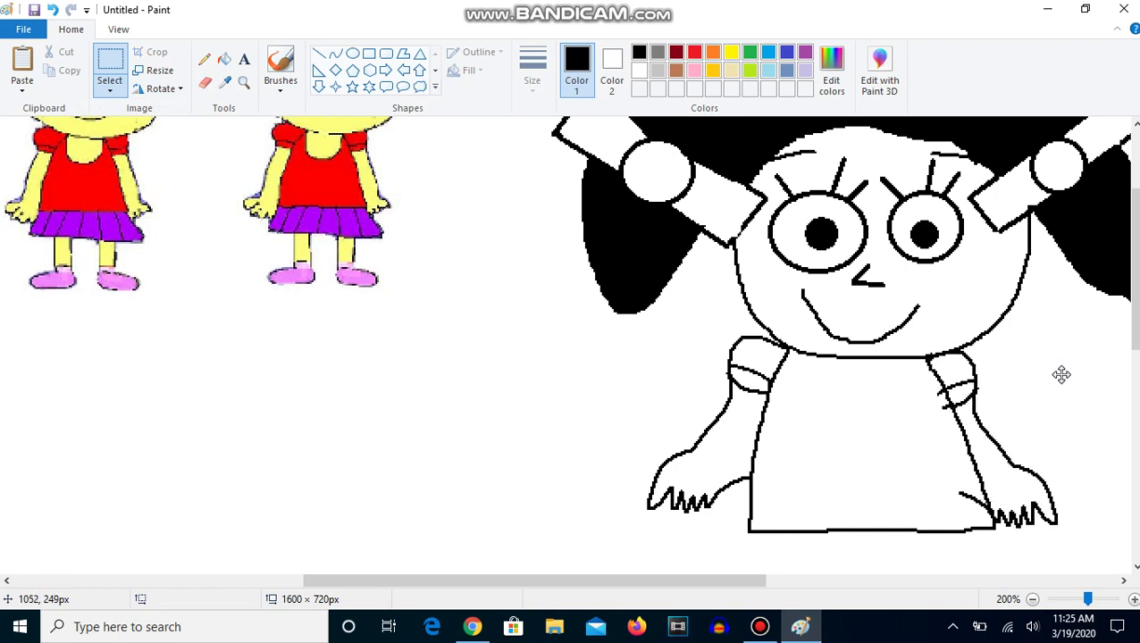
click(581, 308)
click(203, 85)
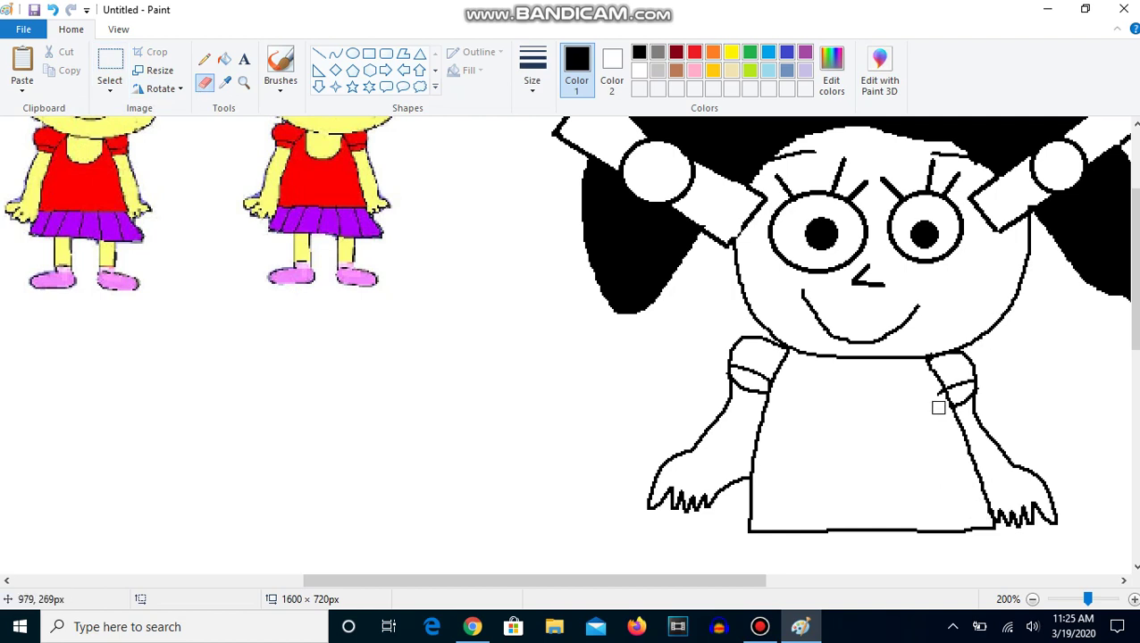
- Pencil the outline of a flared skirt directly below the torso, with slanted sides and a nearly straight hem
click(204, 59)
scroll(735, 204, down, 5)
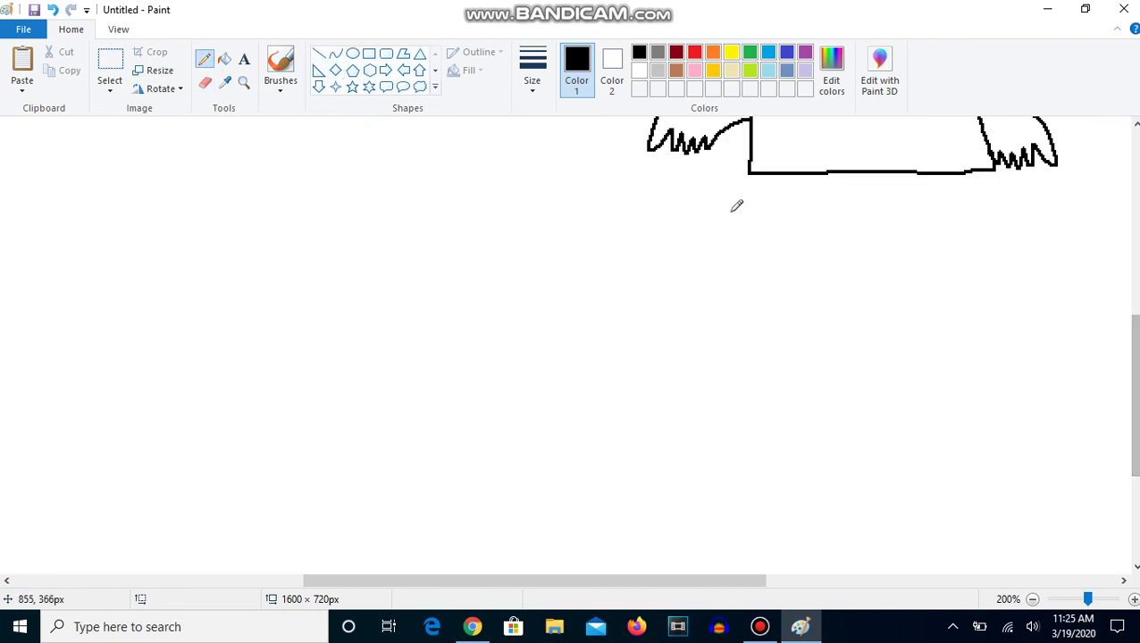
mouse_move(747, 174)
mouse_down()
mouse_move(705, 270)
mouse_move(1028, 271)
mouse_move(1024, 252)
mouse_up()
drag(1009, 212, 995, 166)
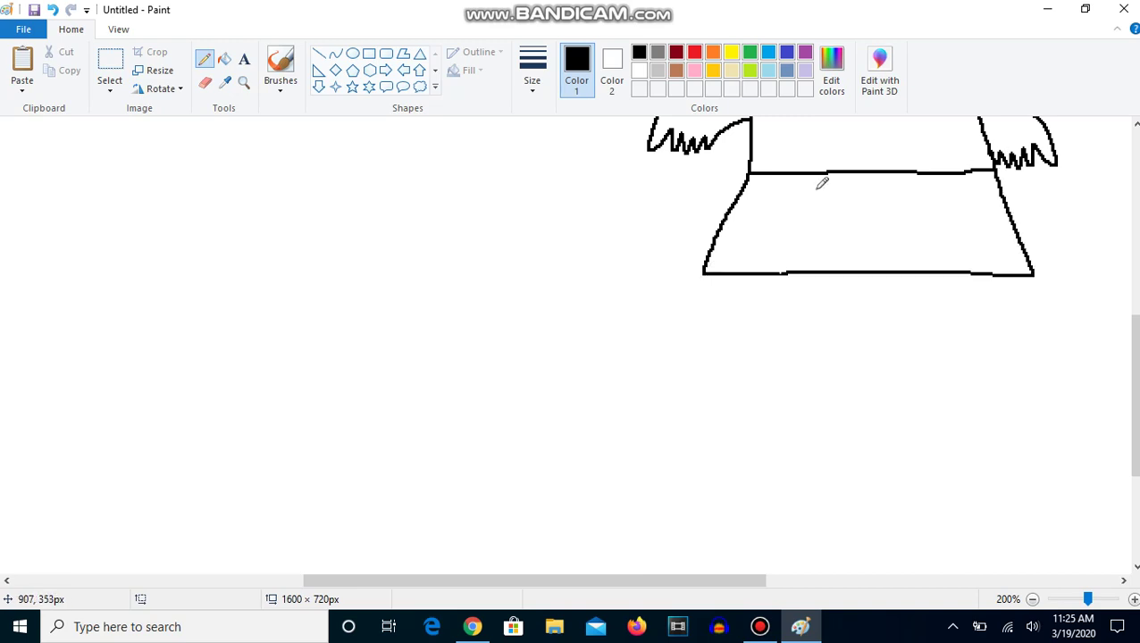
- Draw four pleat lines fanning out from the skirt's waist to its hem
drag(783, 174, 758, 252)
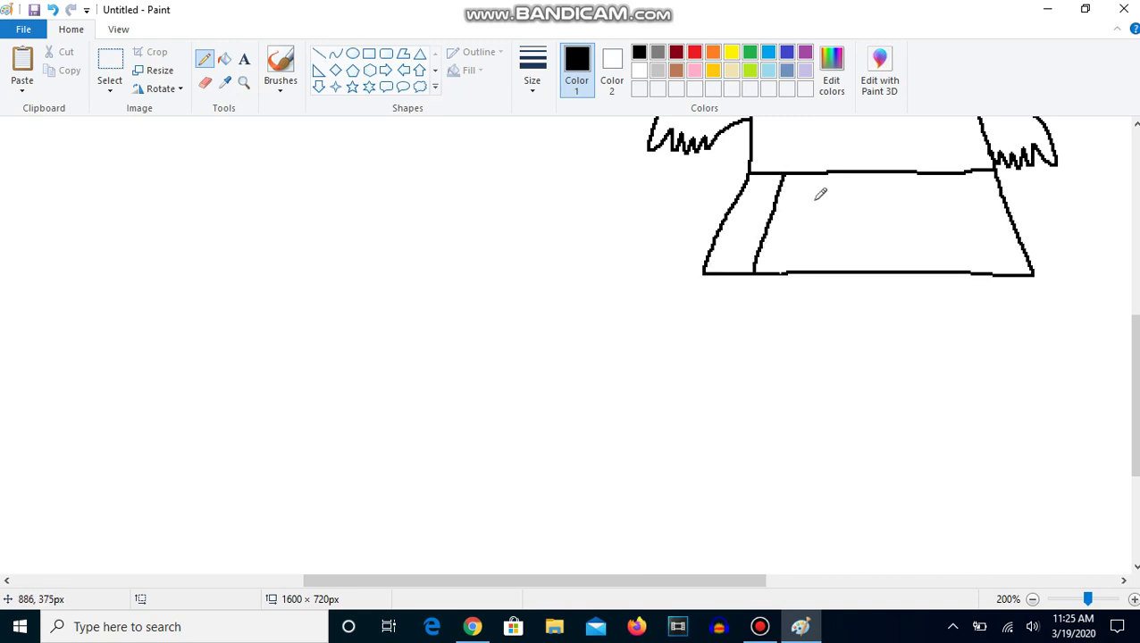
drag(834, 172, 834, 229)
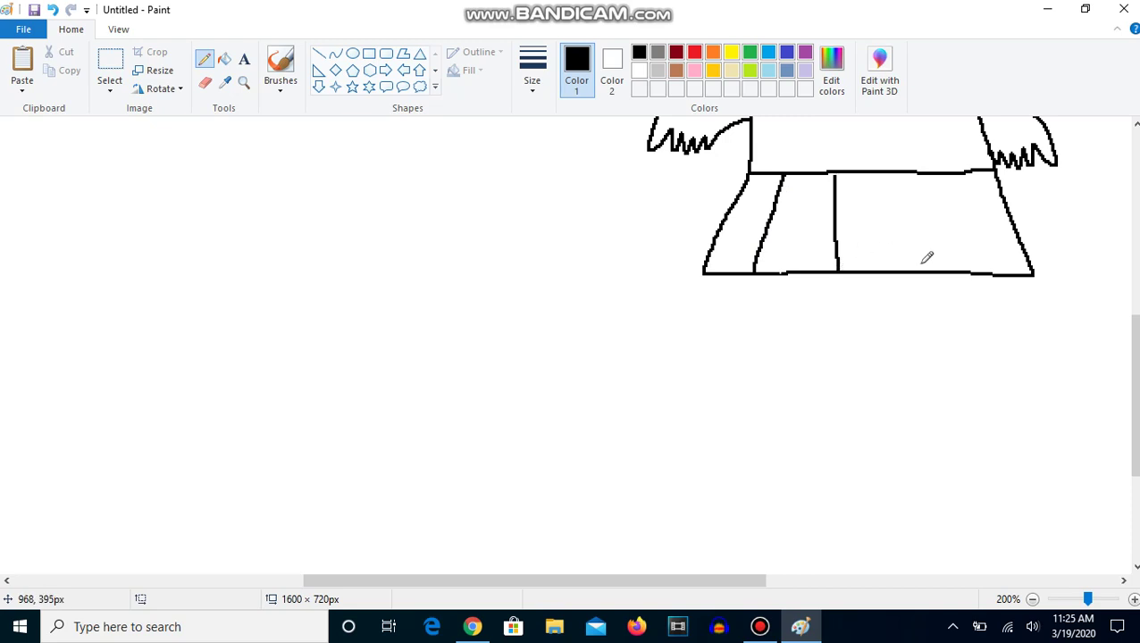
drag(923, 267, 888, 170)
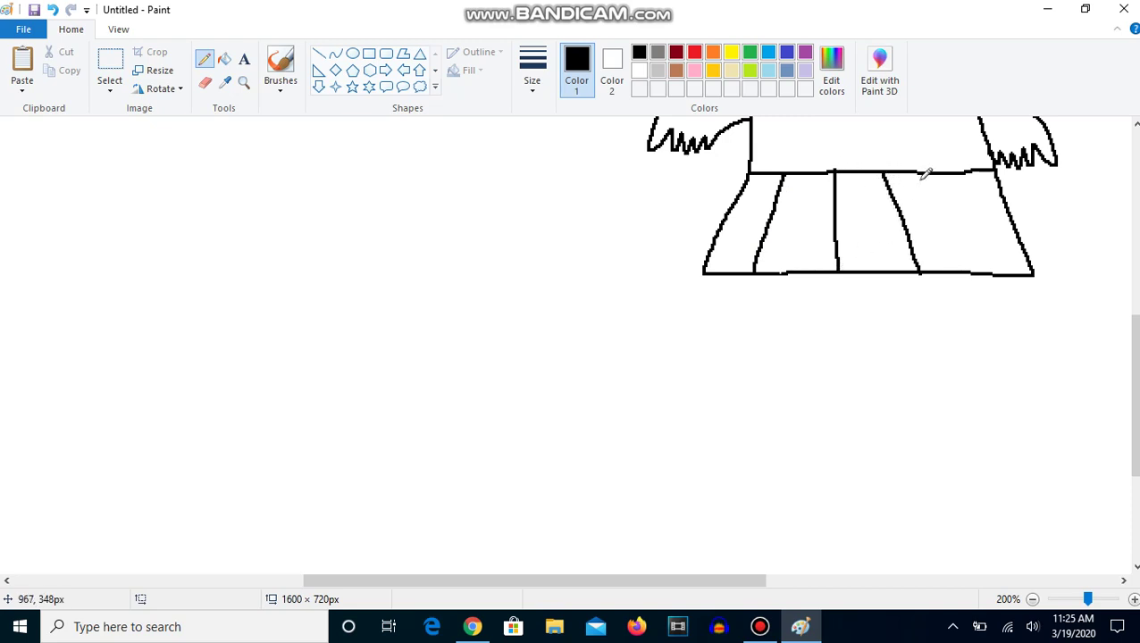
drag(924, 171, 978, 253)
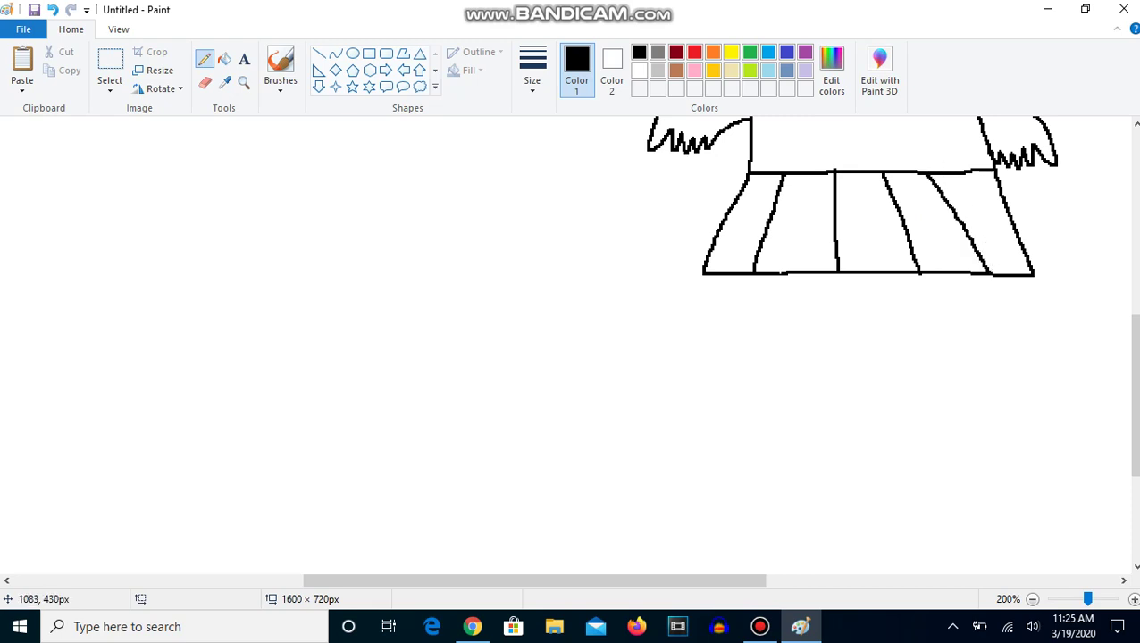
- Pencil the side lines of two legs below the skirt and finish the right leg with a rounded shoe
scroll(750, 333, up, 2)
scroll(750, 333, down, 3)
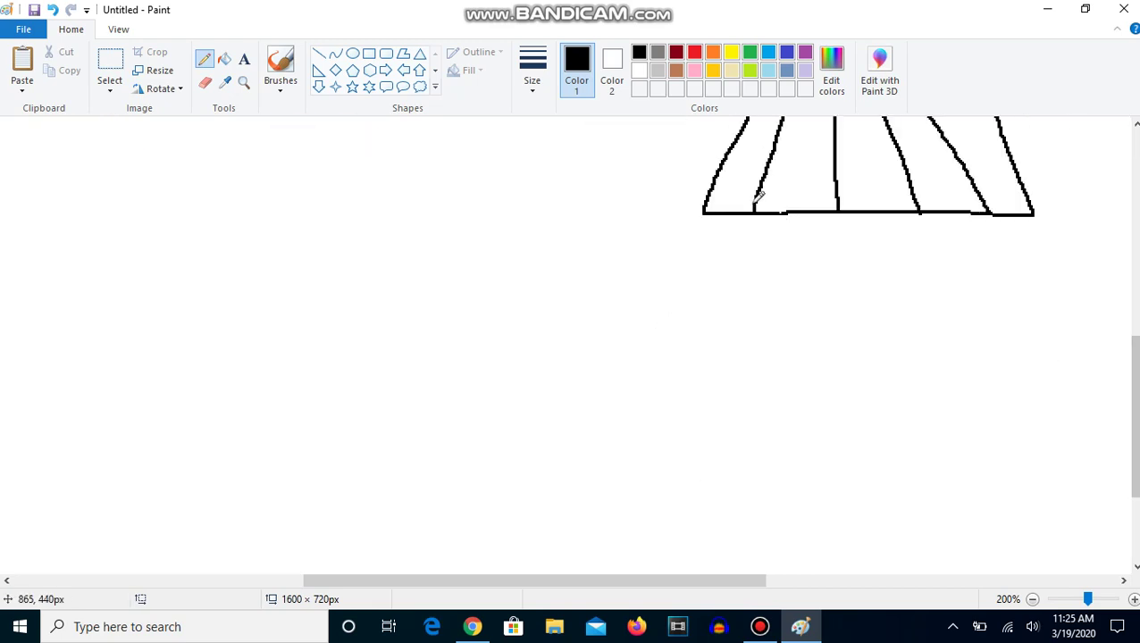
drag(753, 208, 746, 453)
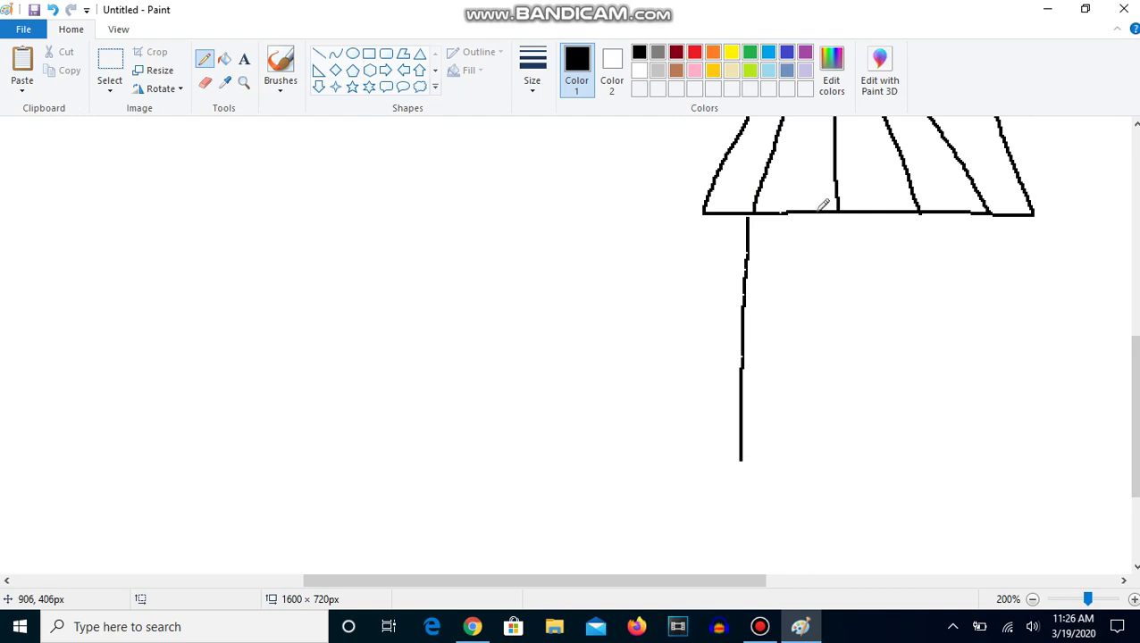
drag(820, 208, 809, 454)
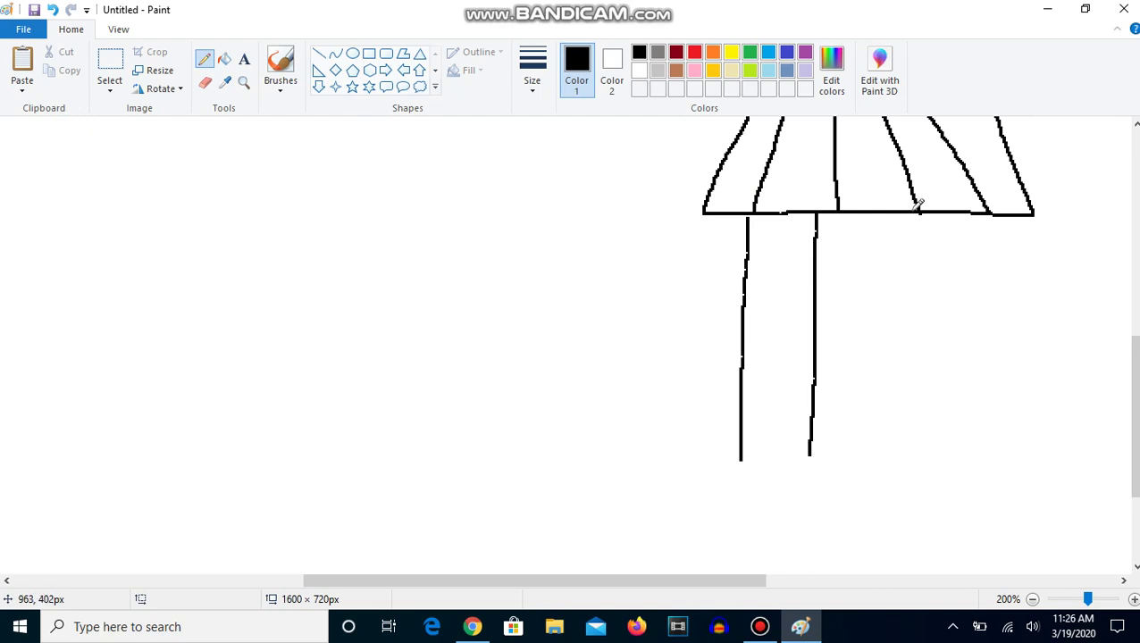
drag(915, 207, 913, 446)
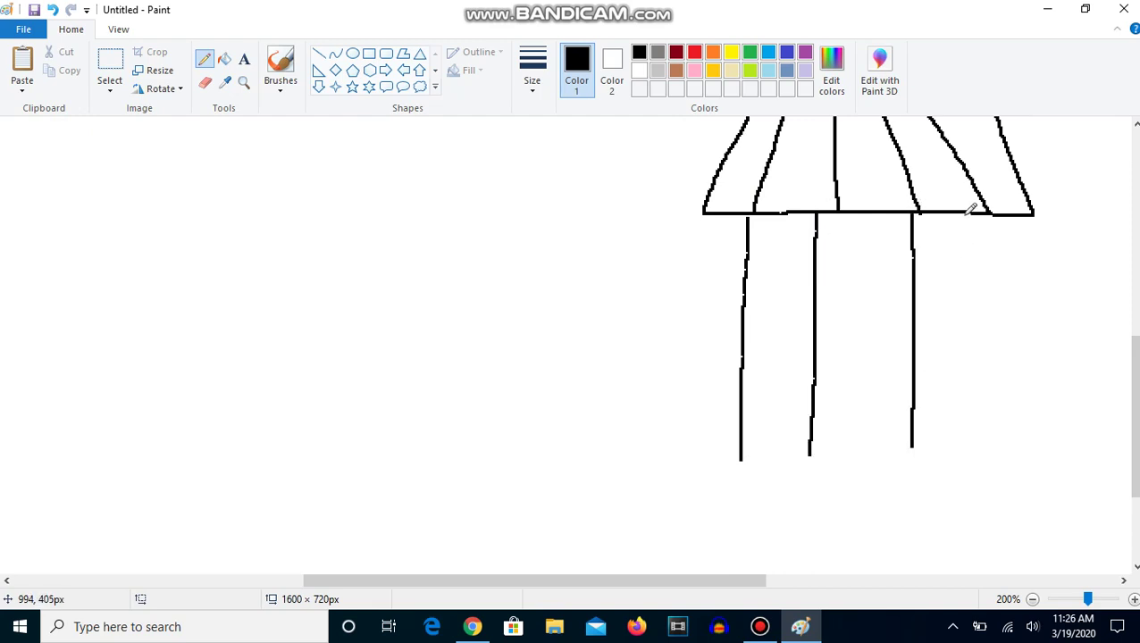
mouse_move(967, 213)
mouse_down()
mouse_move(952, 451)
mouse_move(1035, 536)
mouse_move(1001, 557)
mouse_move(939, 549)
mouse_move(913, 498)
mouse_move(912, 457)
mouse_up()
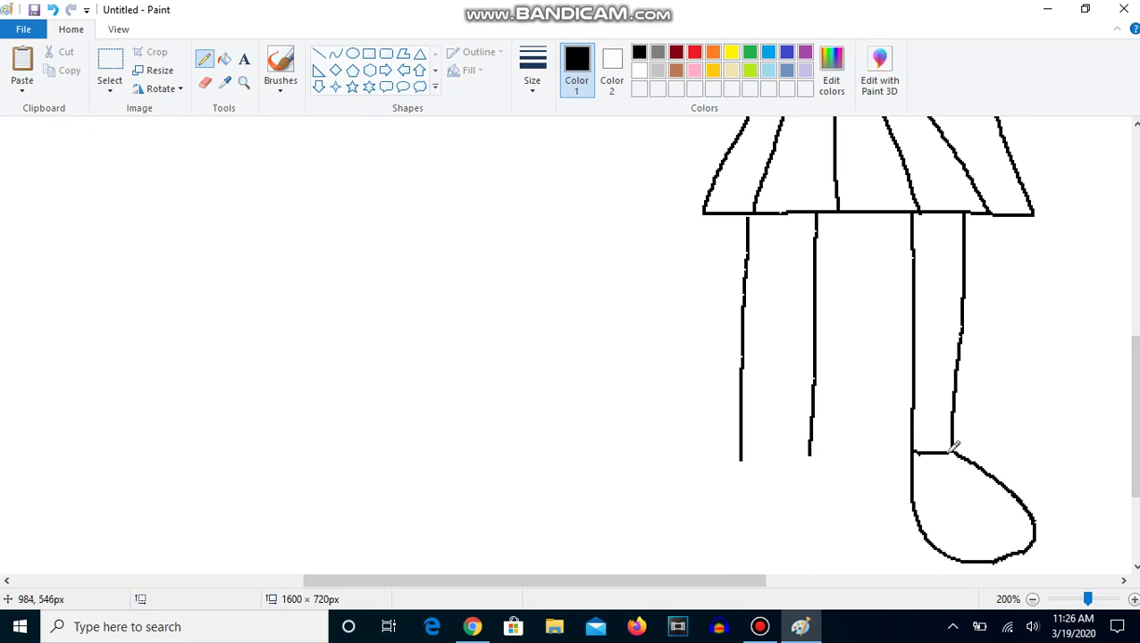
- Add an ankle band above the right shoe and draw the left shoe with a matching ankle band
scroll(954, 445, up, 7)
scroll(954, 382, down, 8)
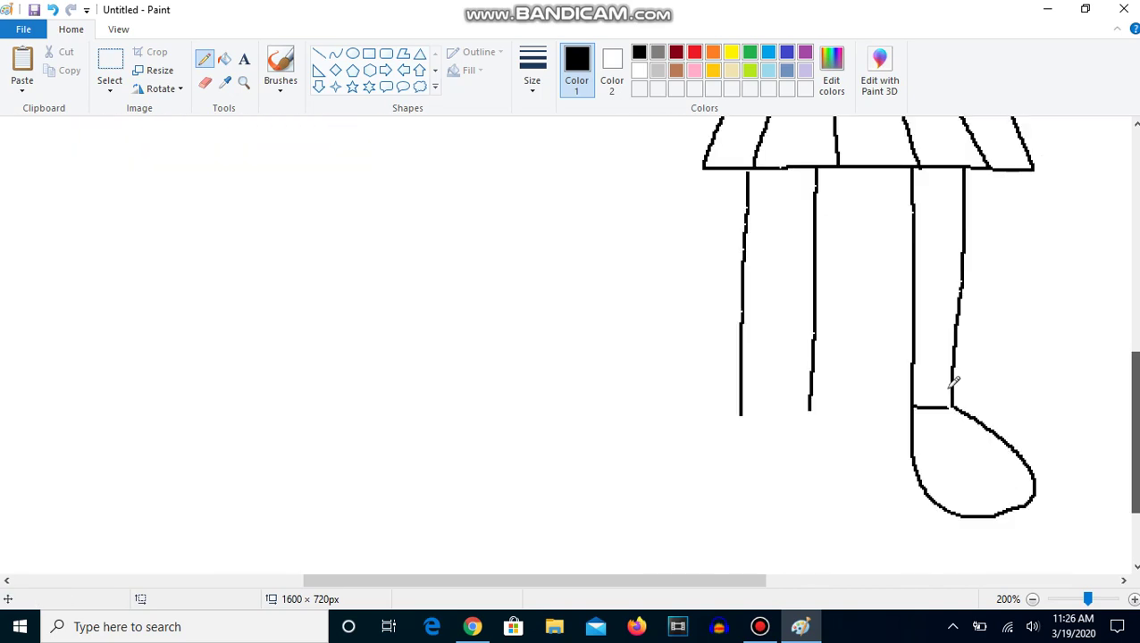
drag(912, 379, 937, 382)
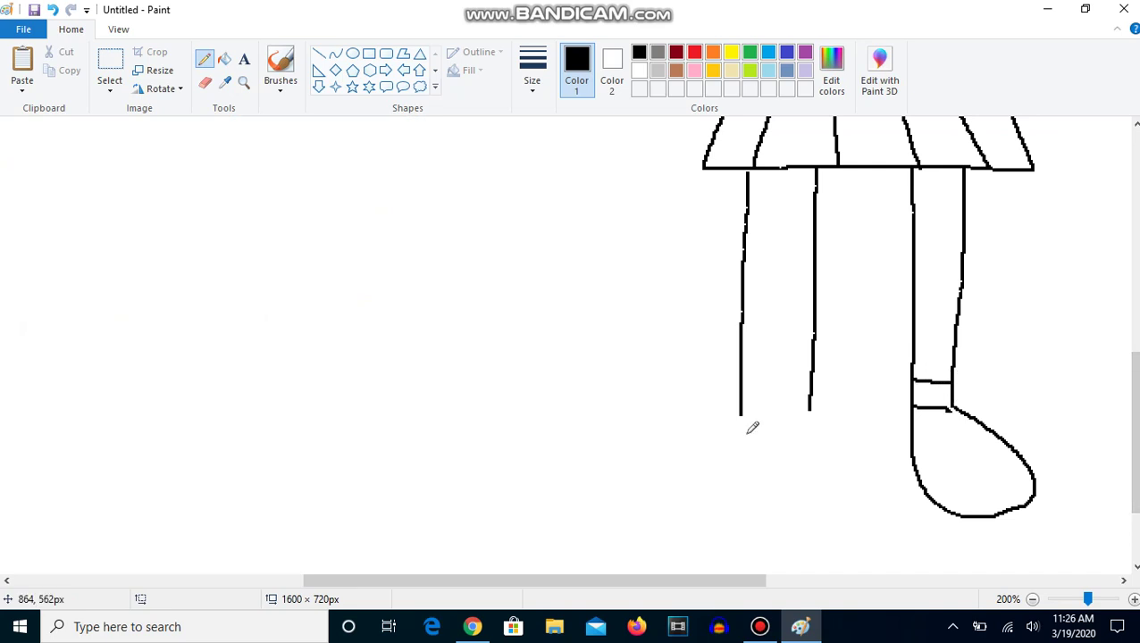
mouse_move(740, 414)
mouse_down()
mouse_move(664, 501)
mouse_move(663, 554)
mouse_move(733, 538)
mouse_move(782, 499)
mouse_move(811, 410)
mouse_move(745, 417)
mouse_move(779, 388)
mouse_up()
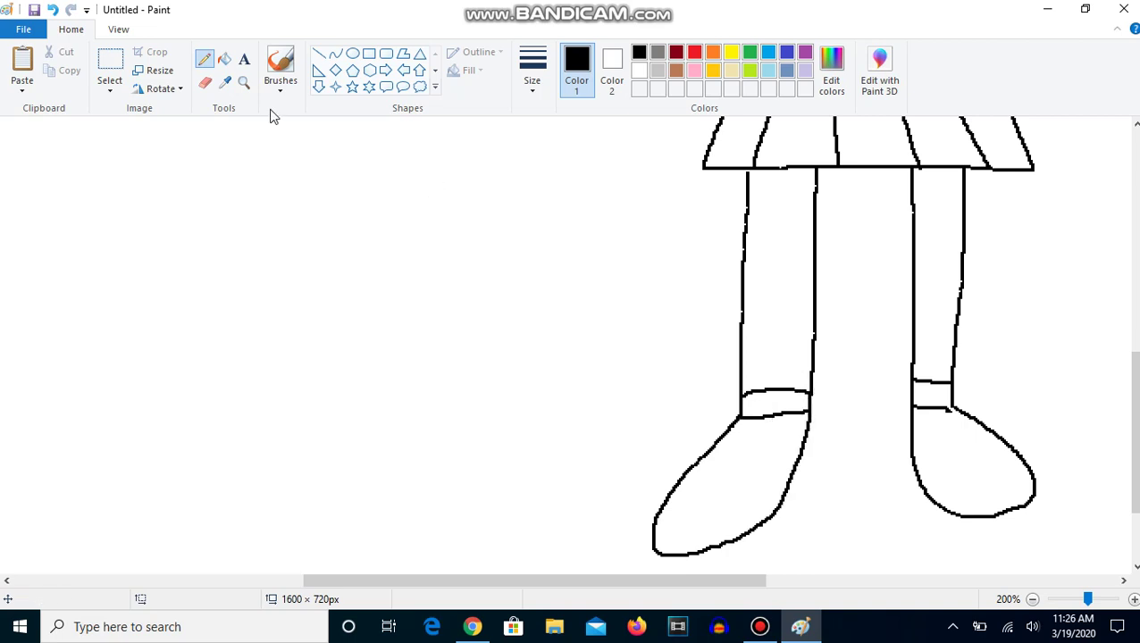
- Fill all parts of both large hair bows with the magenta sampled from a small girl's bow
click(243, 82)
right_click(390, 188)
right_click(388, 214)
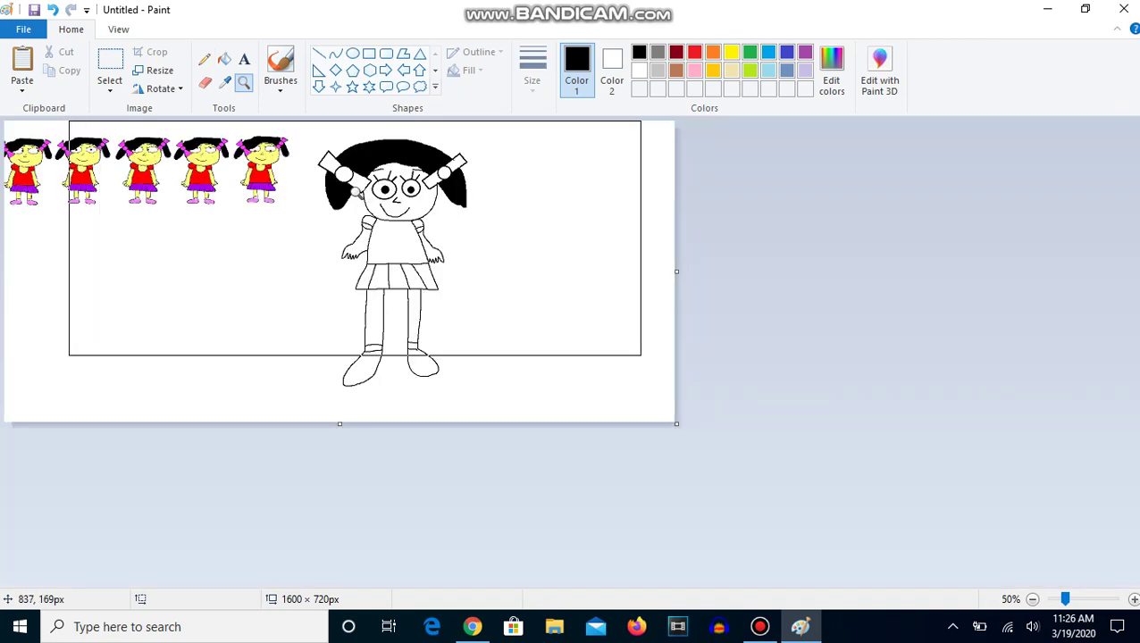
click(258, 173)
click(224, 82)
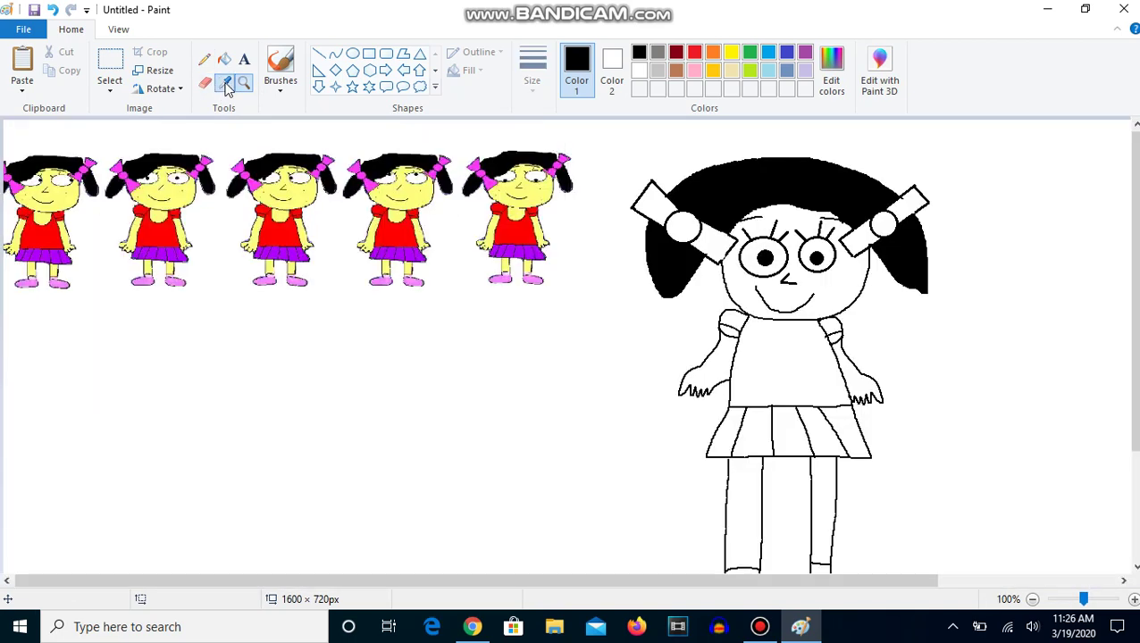
click(258, 177)
click(224, 59)
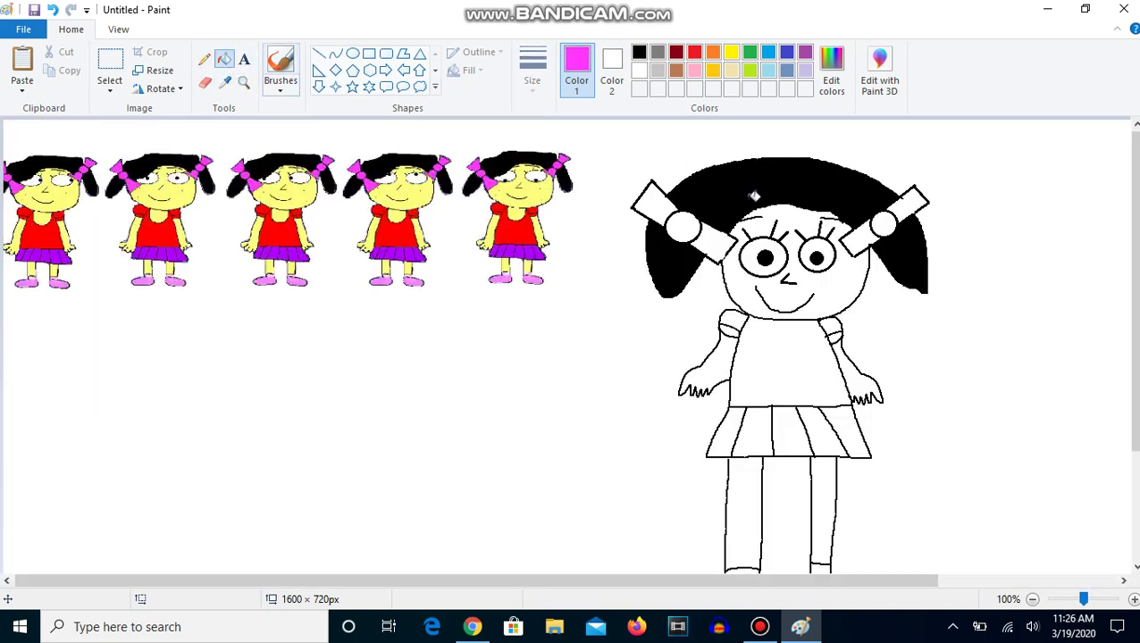
click(659, 198)
click(683, 227)
click(715, 234)
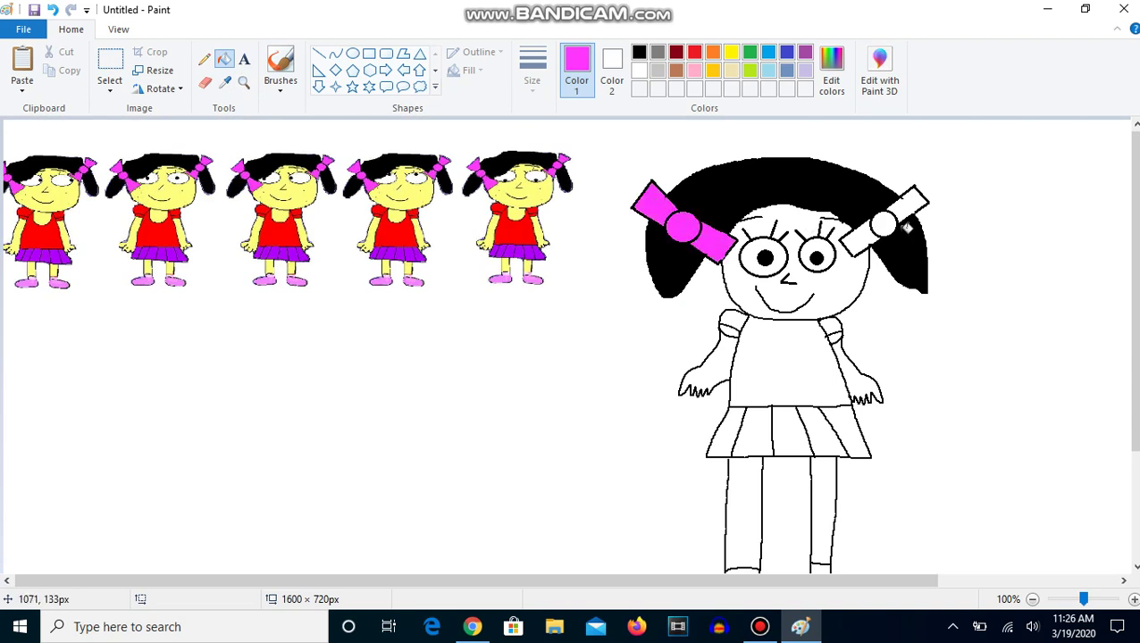
click(860, 230)
click(886, 223)
click(909, 202)
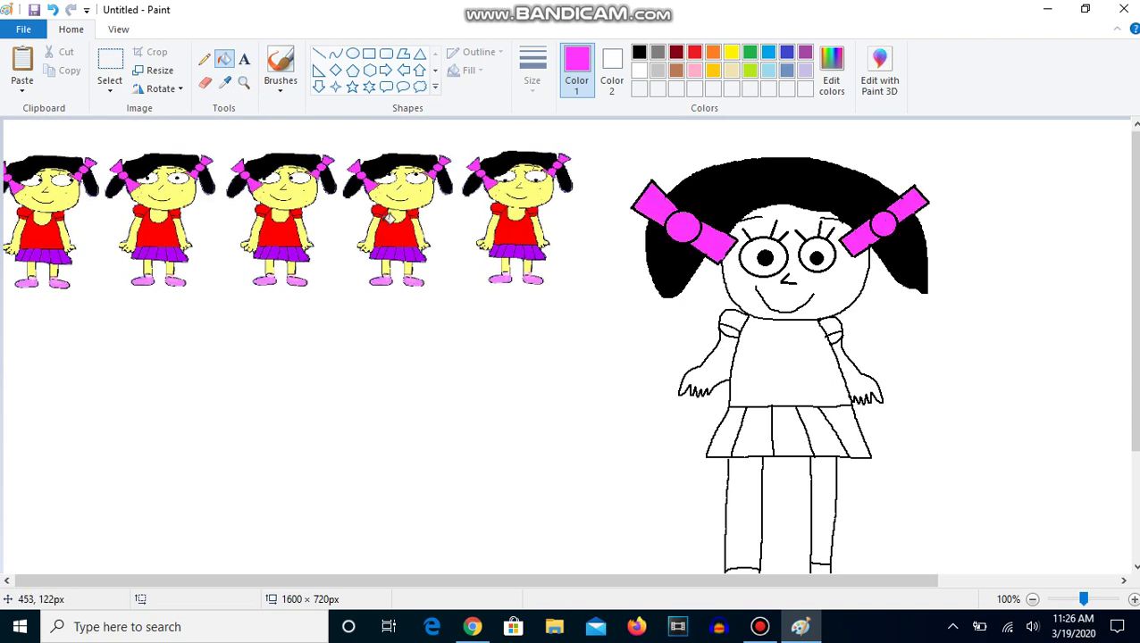
- Fill the large girl's face and both arms with the yellow skin colour sampled from a small girl
click(224, 81)
click(309, 200)
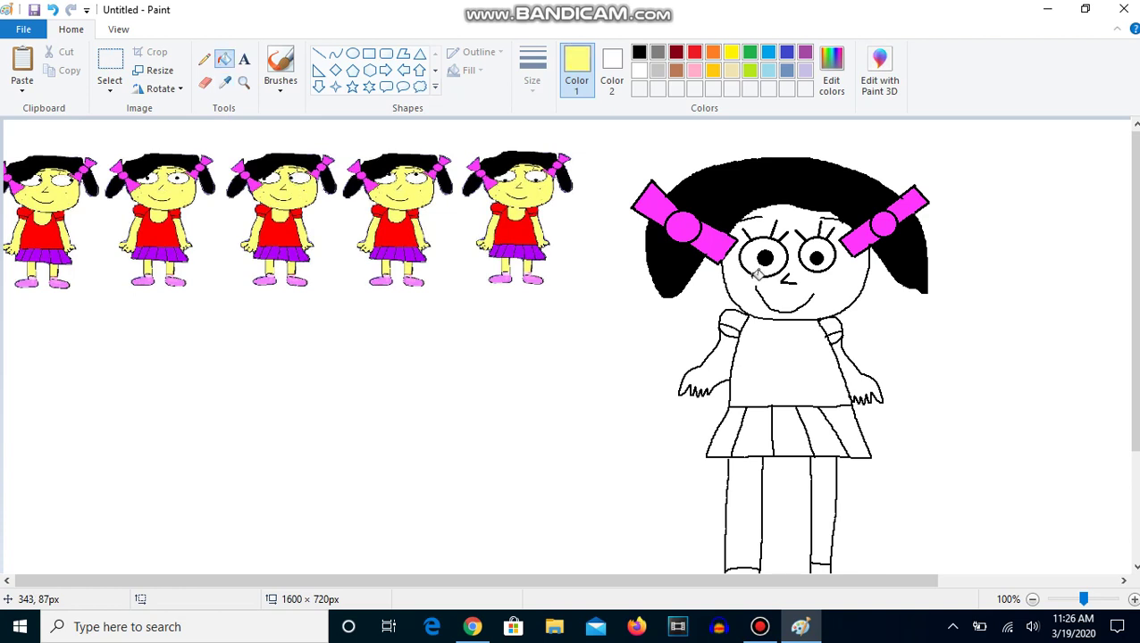
click(759, 281)
click(719, 356)
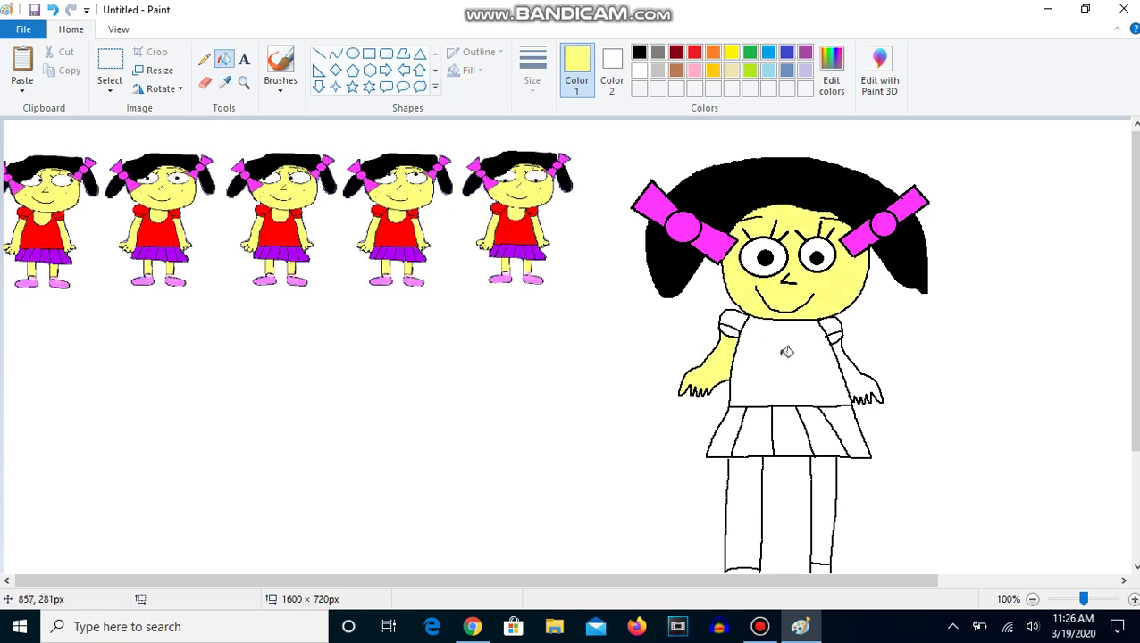
click(857, 363)
- Fill the large girl's shirt and both puff sleeves with the red sampled from a small girl's shirt
click(224, 81)
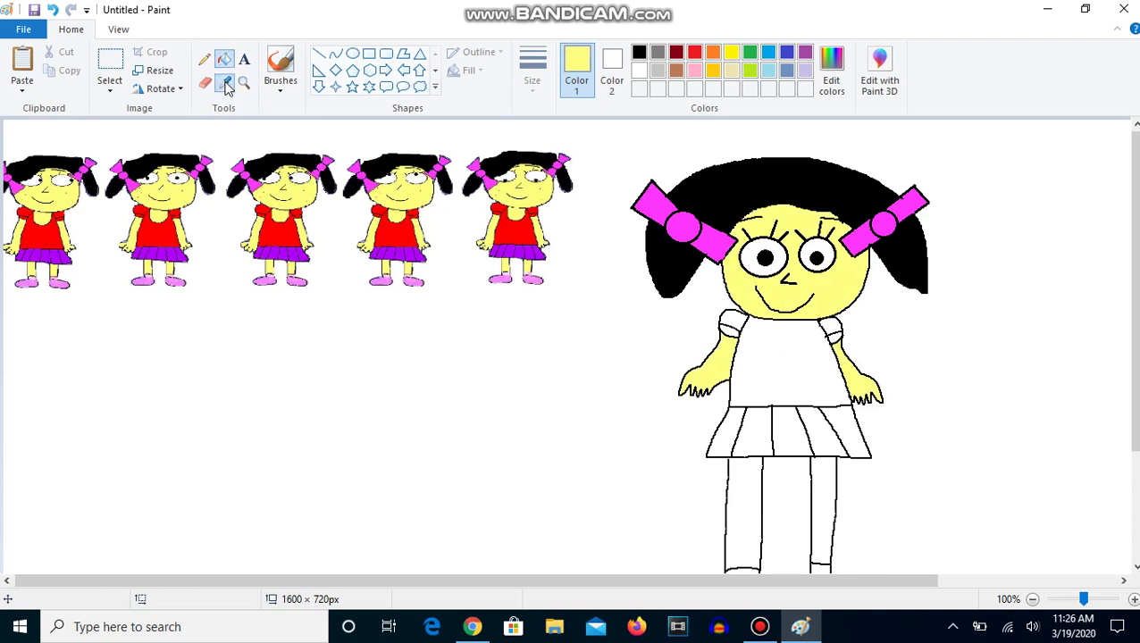
click(288, 233)
click(757, 345)
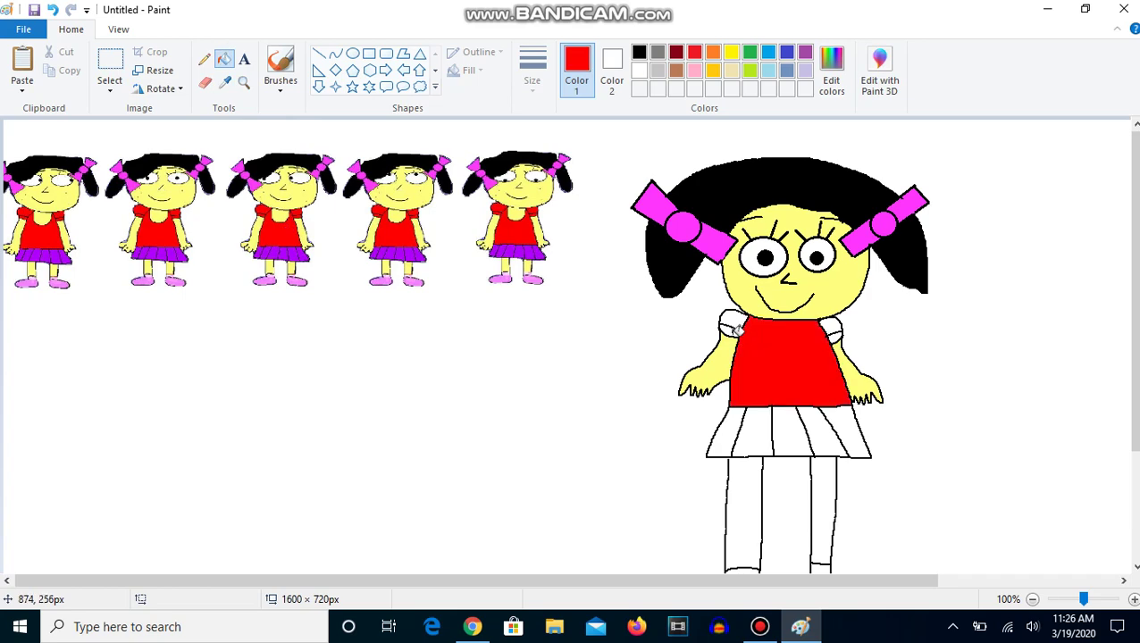
click(730, 321)
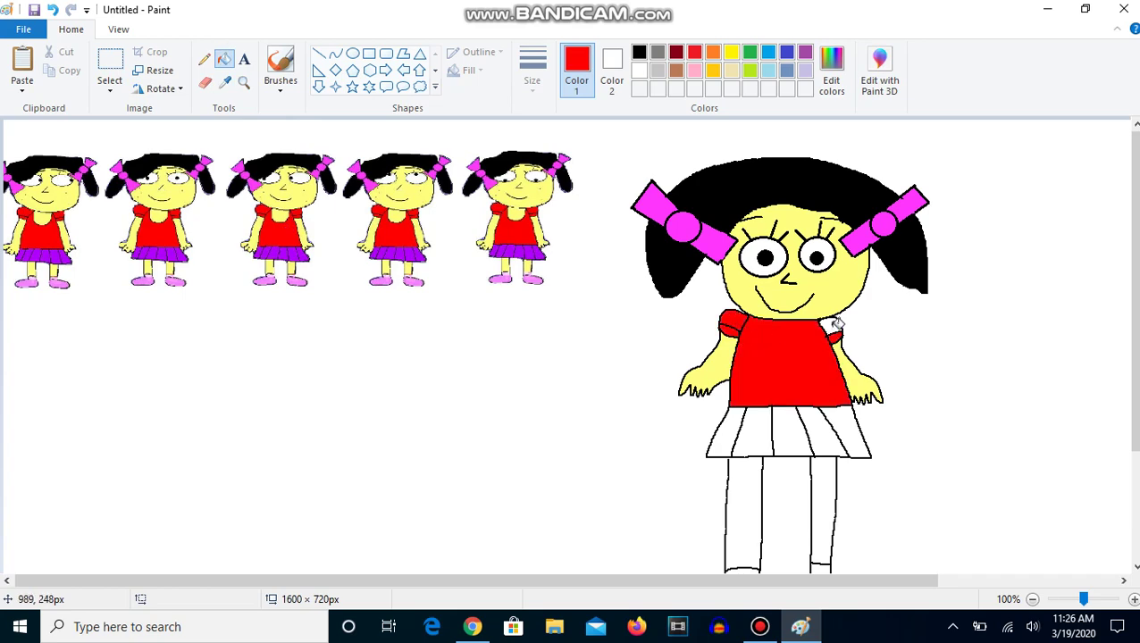
click(834, 325)
- Switch to Chrome and jump to a different point in the Windows 2000 Remix video
click(472, 626)
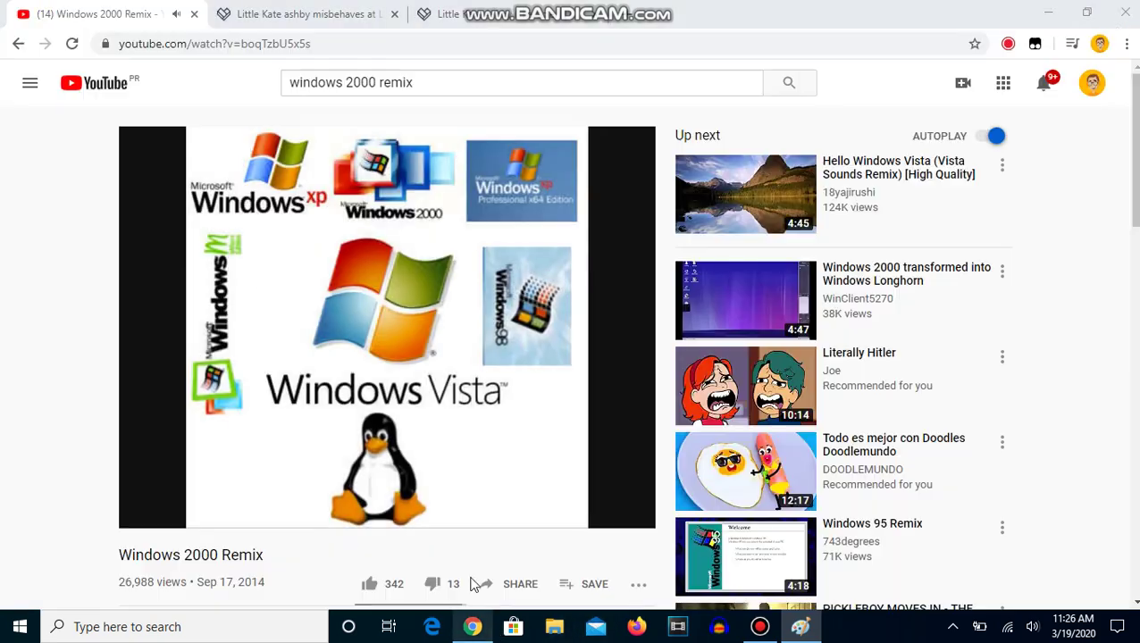
click(427, 497)
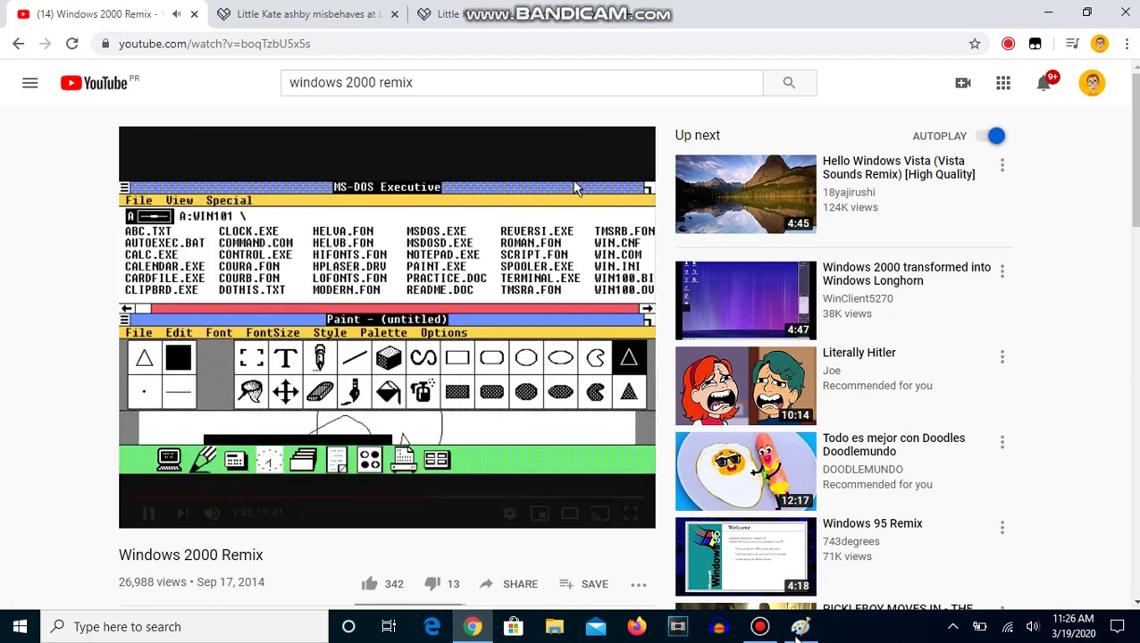
- Switch to Paint and fill all pleats of the large girl's skirt with the purple sampled from a small girl's skirt
click(800, 626)
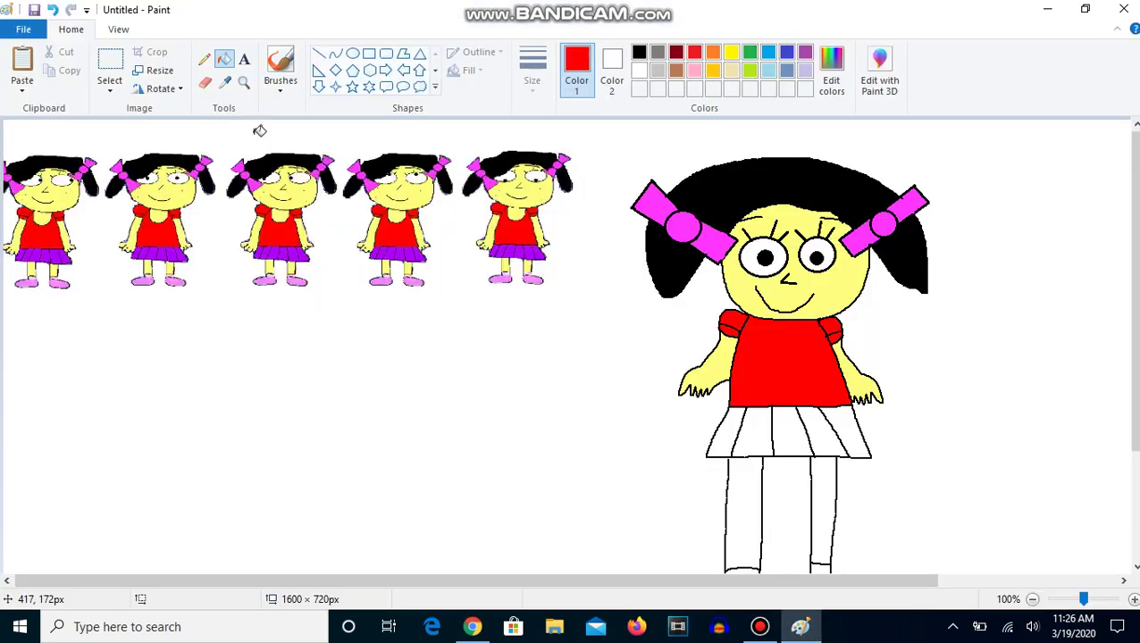
click(224, 81)
click(304, 255)
click(738, 419)
click(755, 419)
click(786, 421)
click(809, 420)
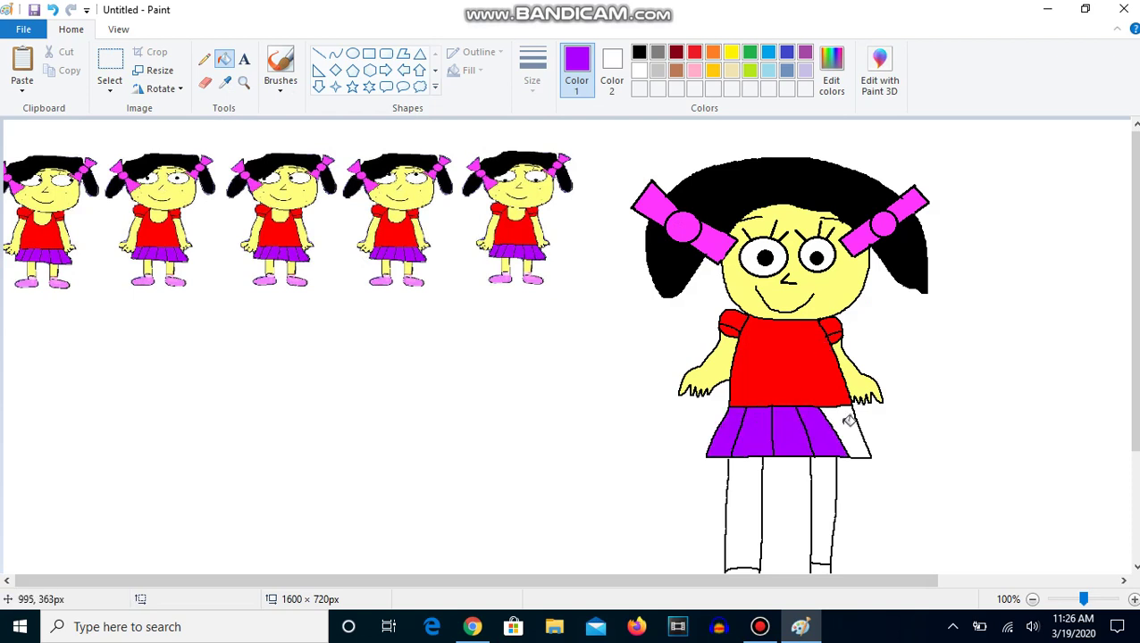
click(841, 417)
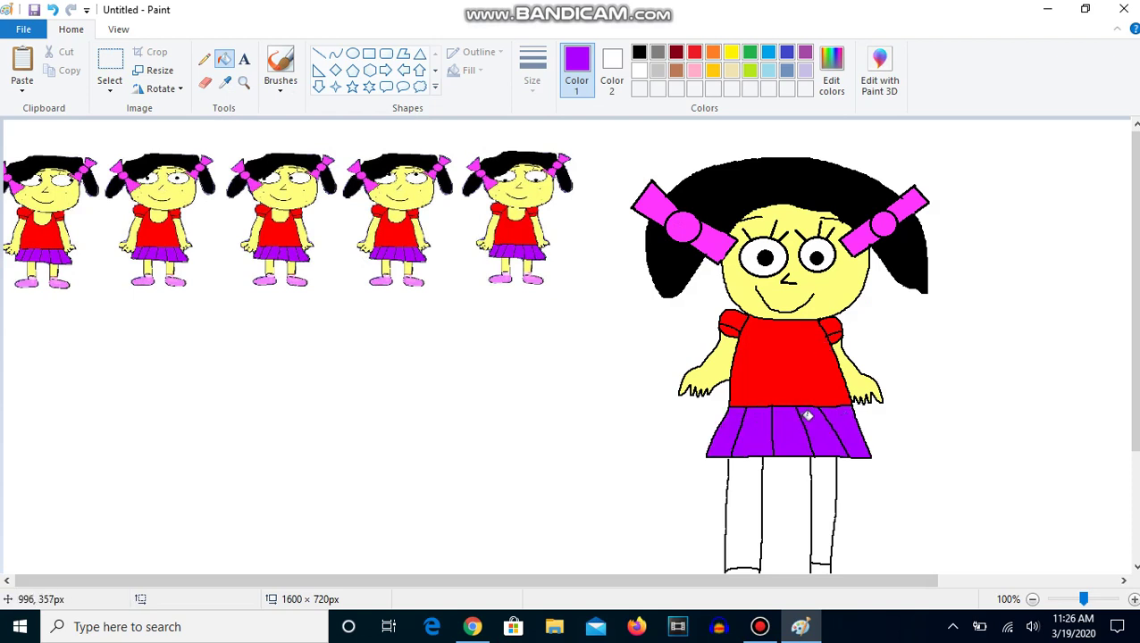
- Try to fill the large girl's legs with the yellow sampled from her face, and undo the fill
click(224, 81)
click(749, 274)
scroll(742, 357, down, 3)
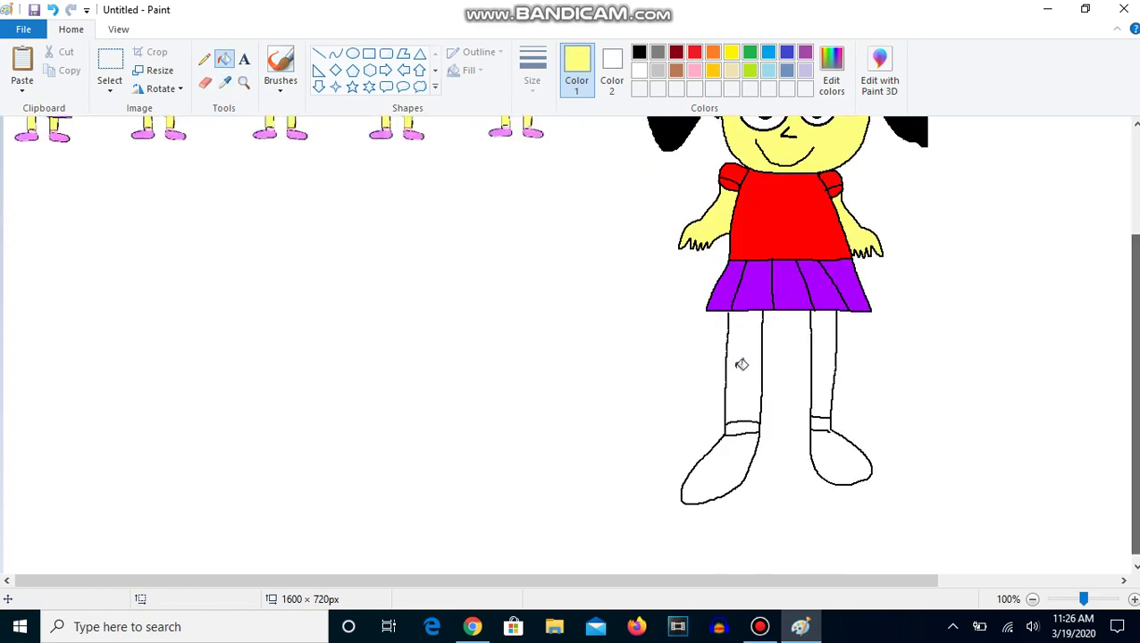
click(786, 370)
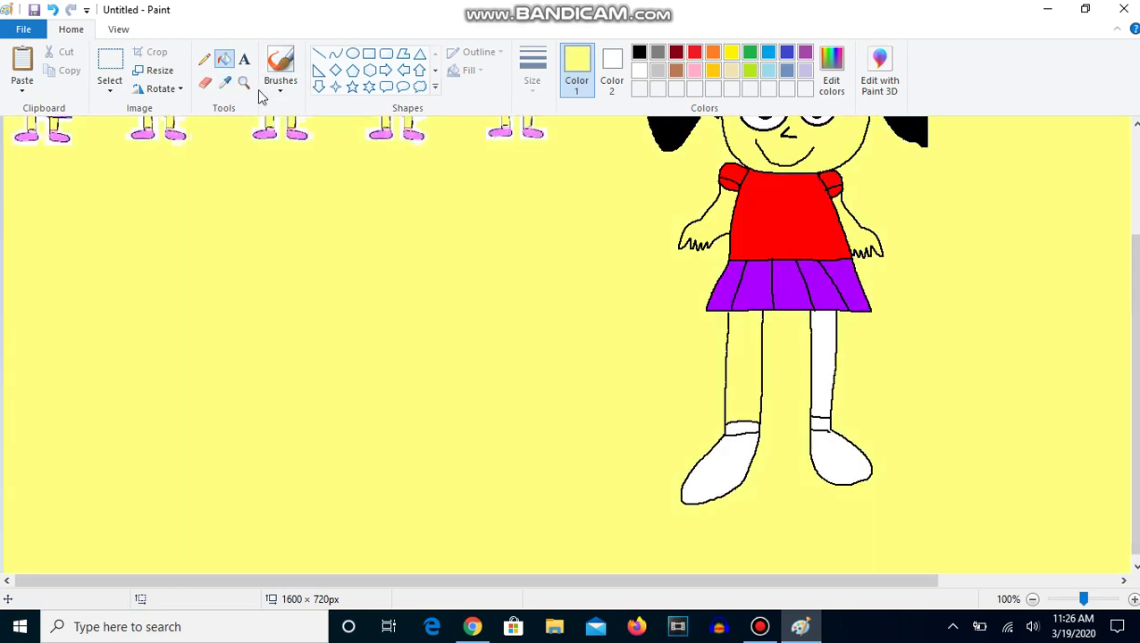
click(243, 81)
click(682, 369)
click(52, 9)
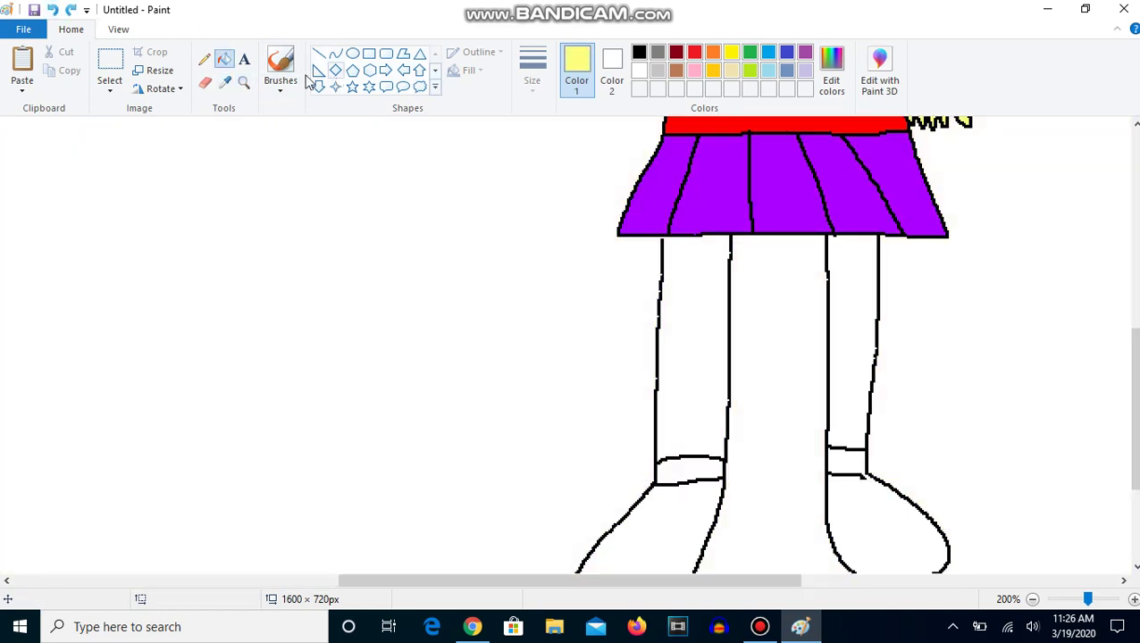
- Close the gap at the top of the leg outline in black and fill both legs with the yellow sampled from her arm
click(638, 51)
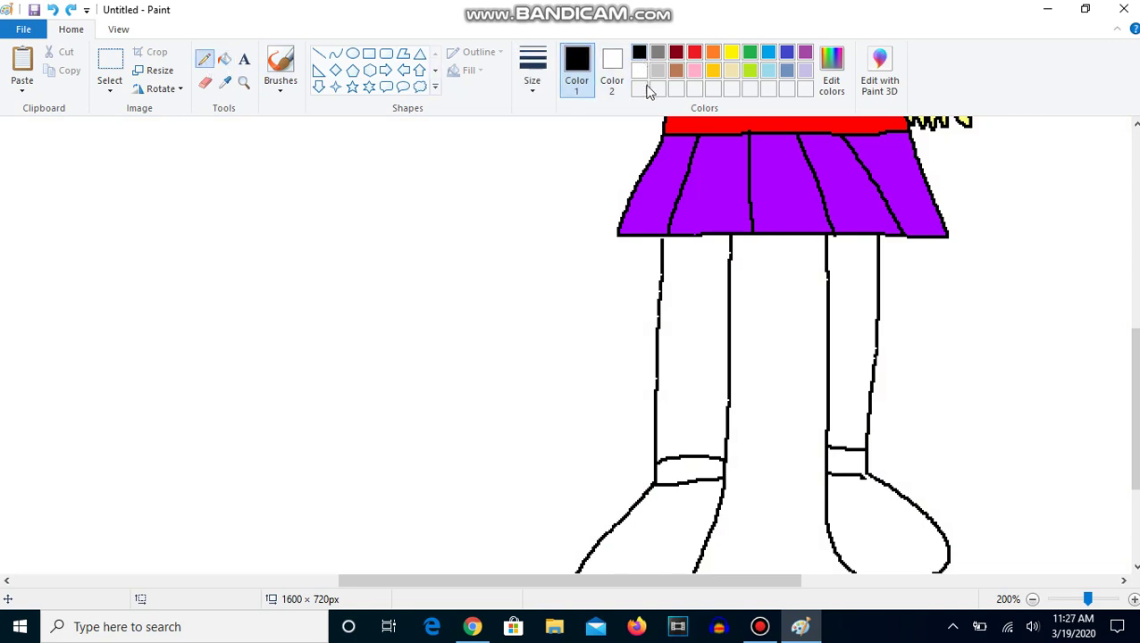
click(224, 82)
scroll(961, 221, up, 3)
click(947, 286)
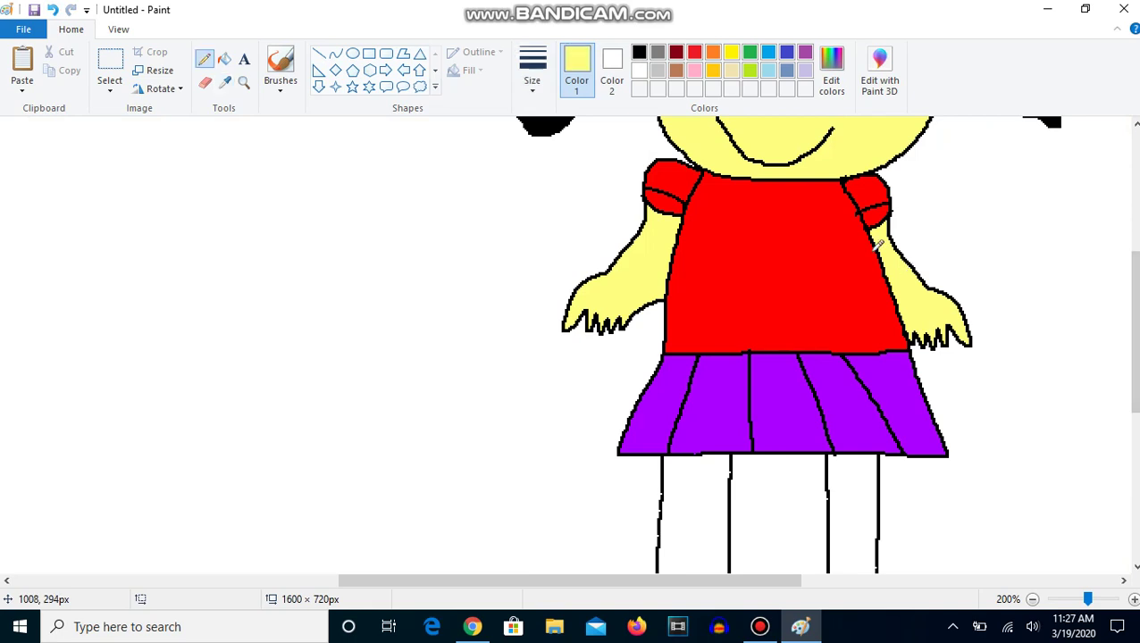
click(224, 61)
click(707, 465)
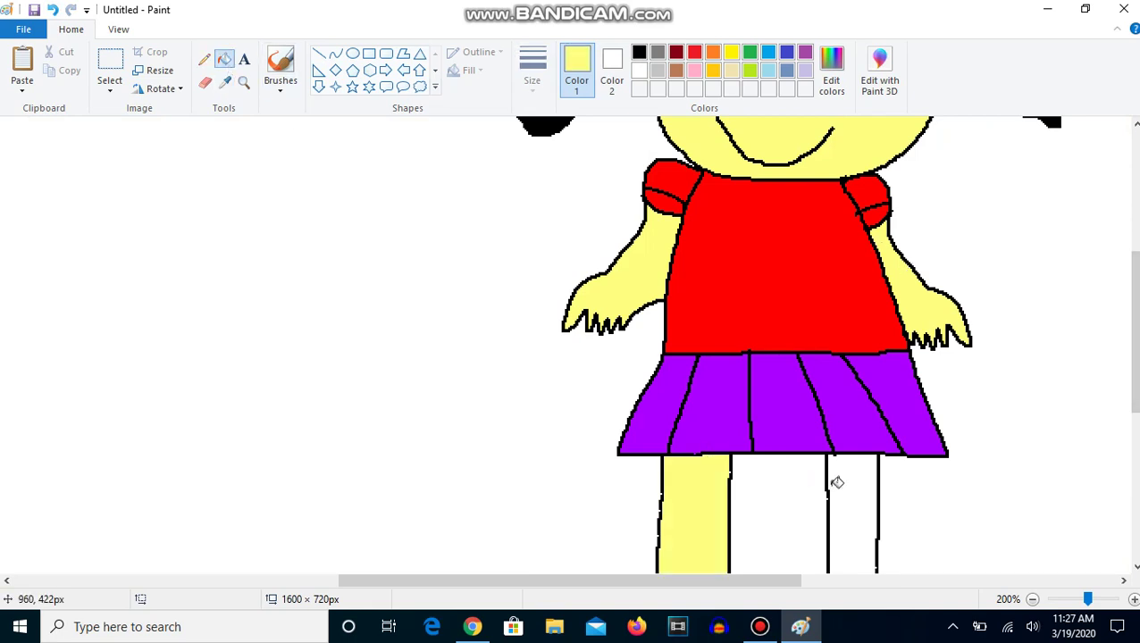
click(853, 484)
- Fill the large girl's ankle bands with the muted purple sampled from a small girl's ankle, and clear the desktop notifications
scroll(390, 125, up, 4)
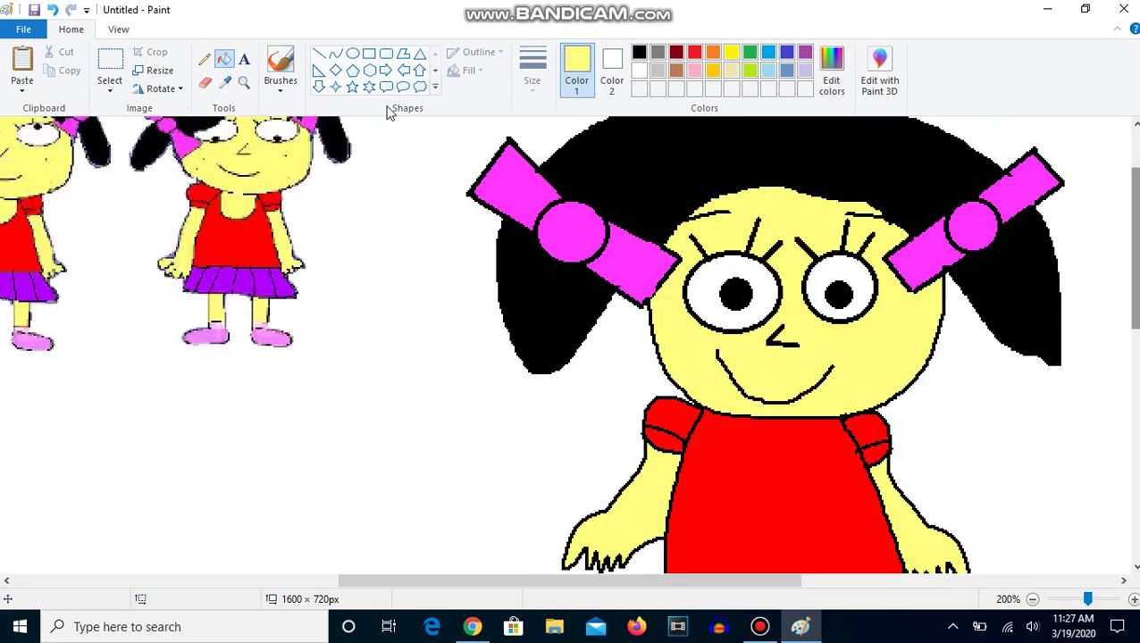
click(224, 82)
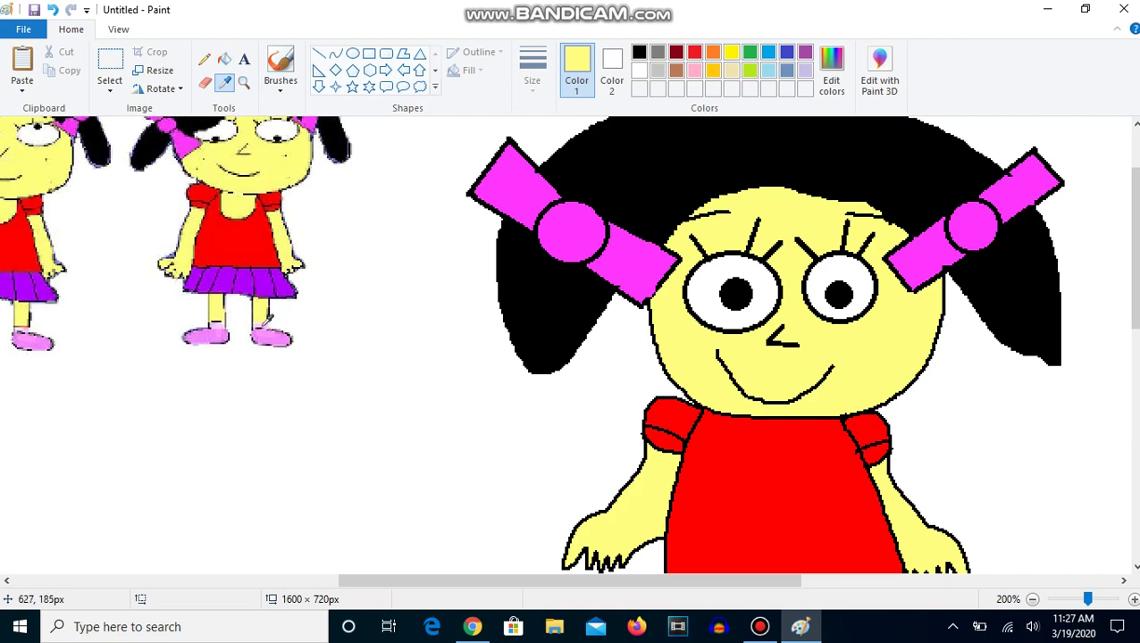
click(265, 321)
scroll(759, 343, down, 5)
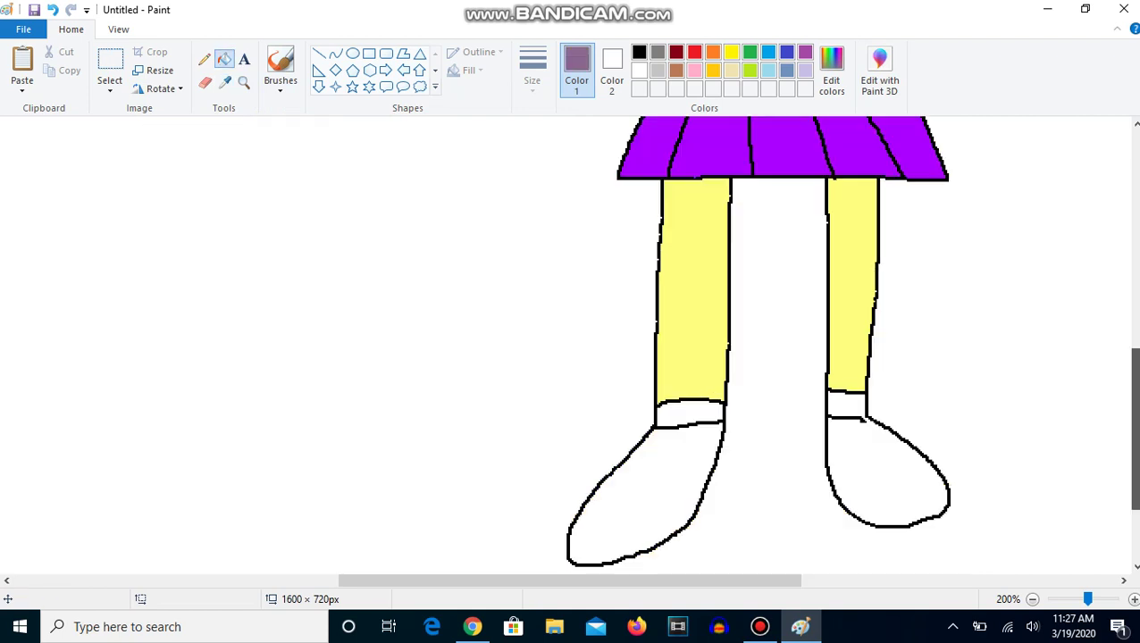
click(696, 409)
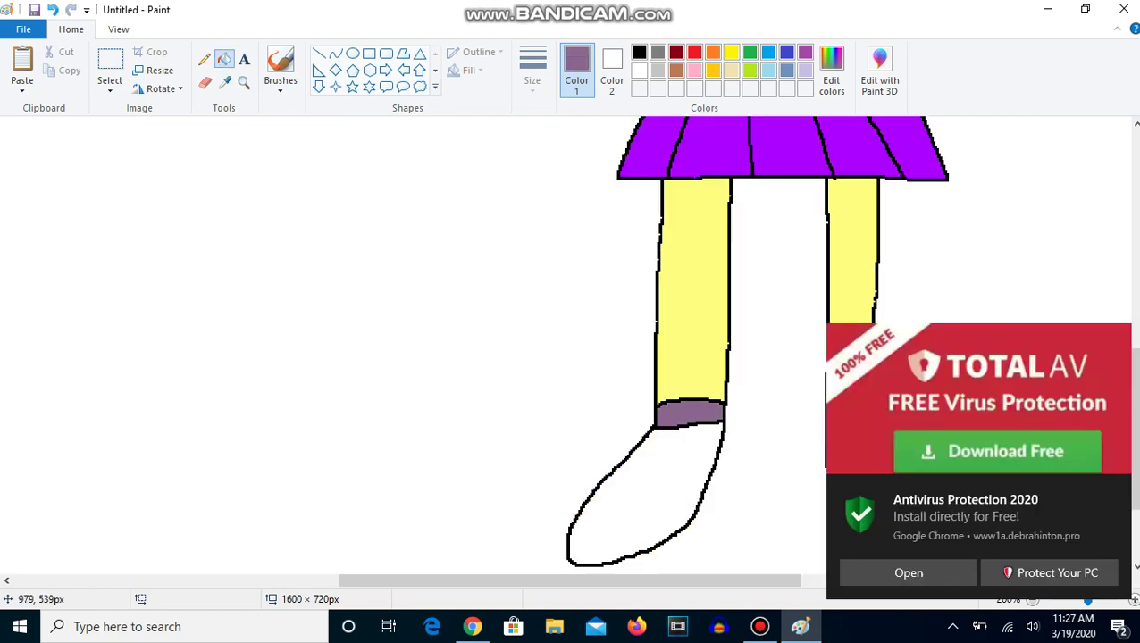
click(1055, 531)
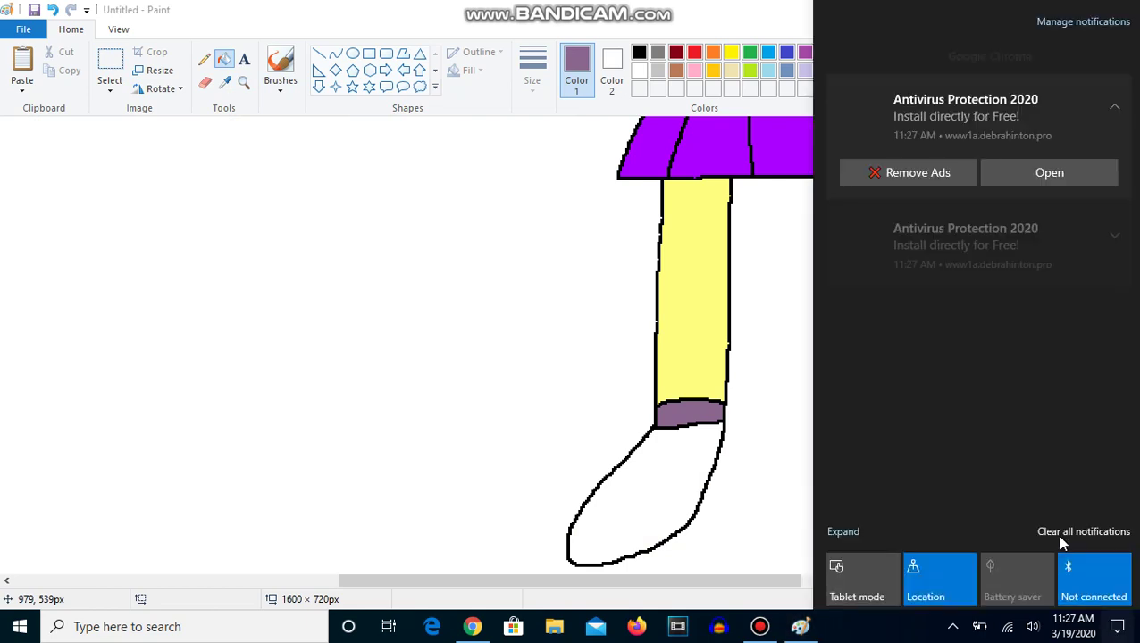
click(439, 9)
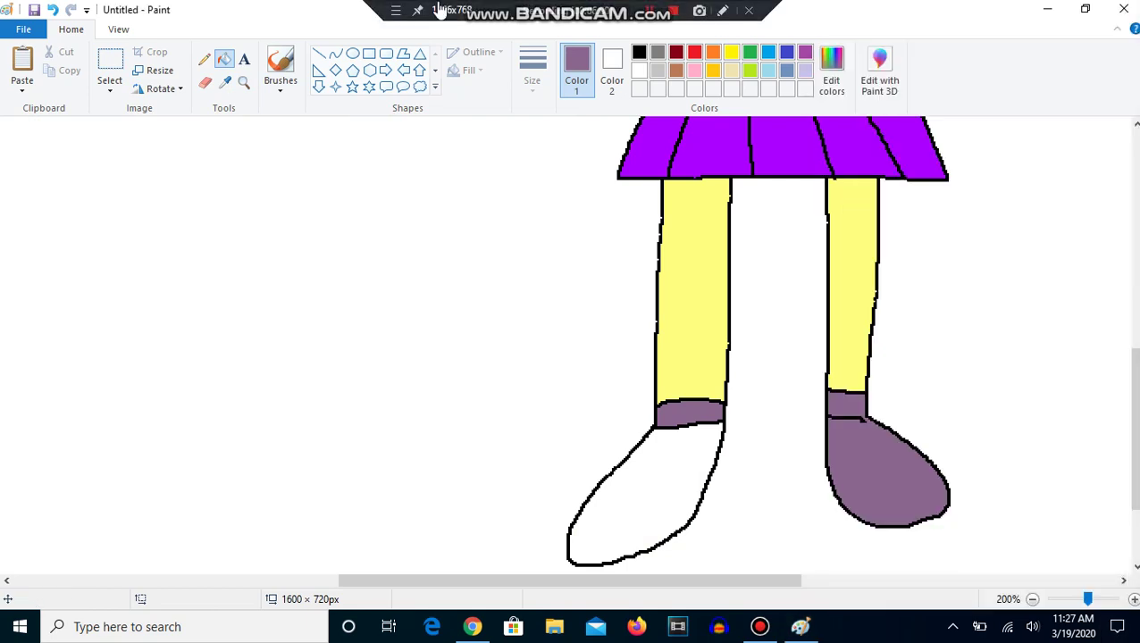
- Close the outline gap between the ankle band and the shoe with the black pencil, and clear the new notifications
click(204, 59)
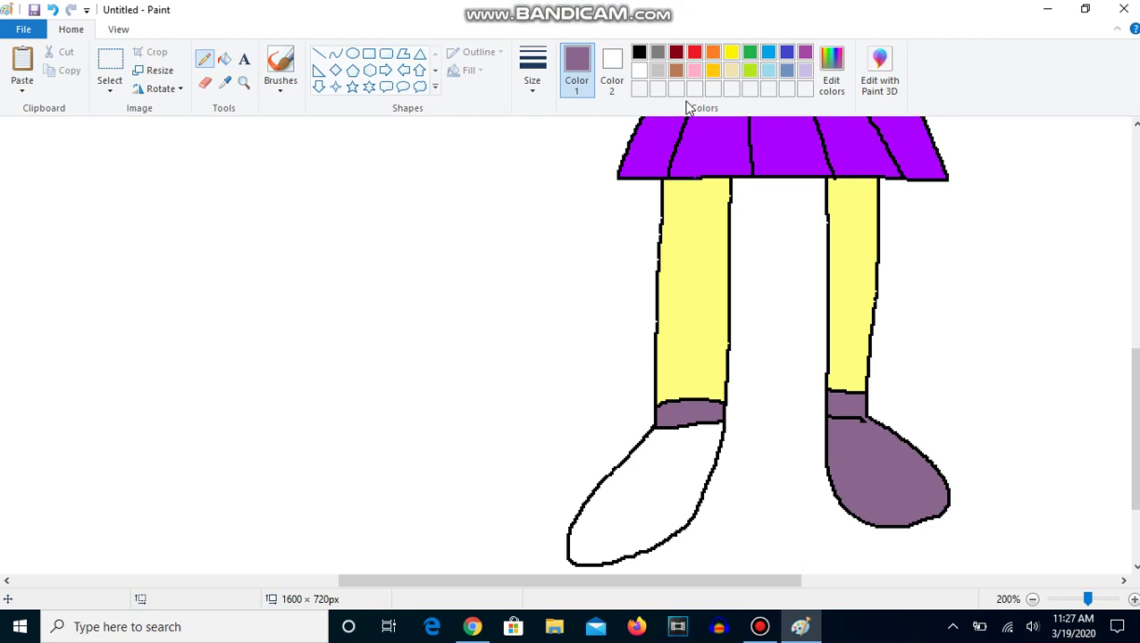
click(638, 52)
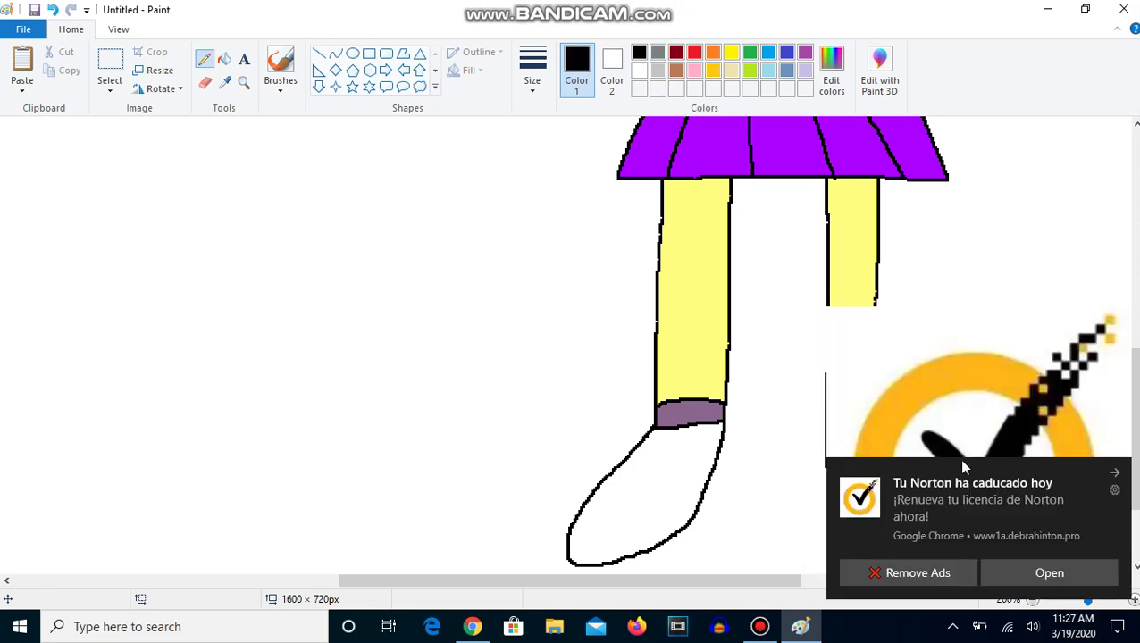
click(1127, 625)
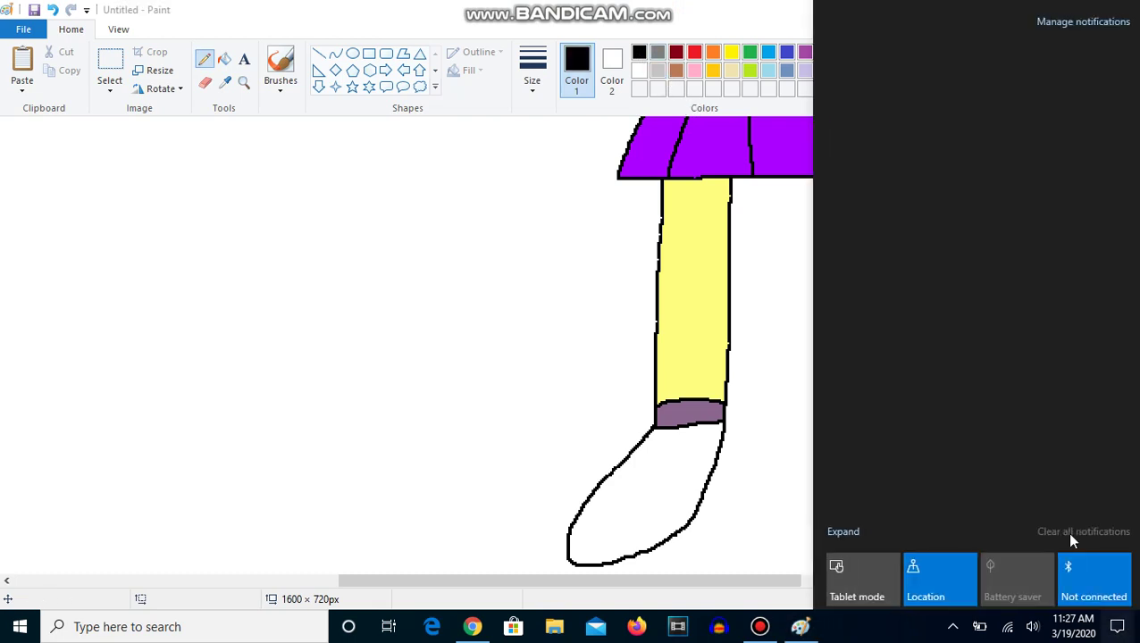
click(1071, 534)
key(Escape)
- Fill both of the large girl's shoes with the pink sampled from a small girl's shoe, clearing the notification that interrupts
click(1127, 304)
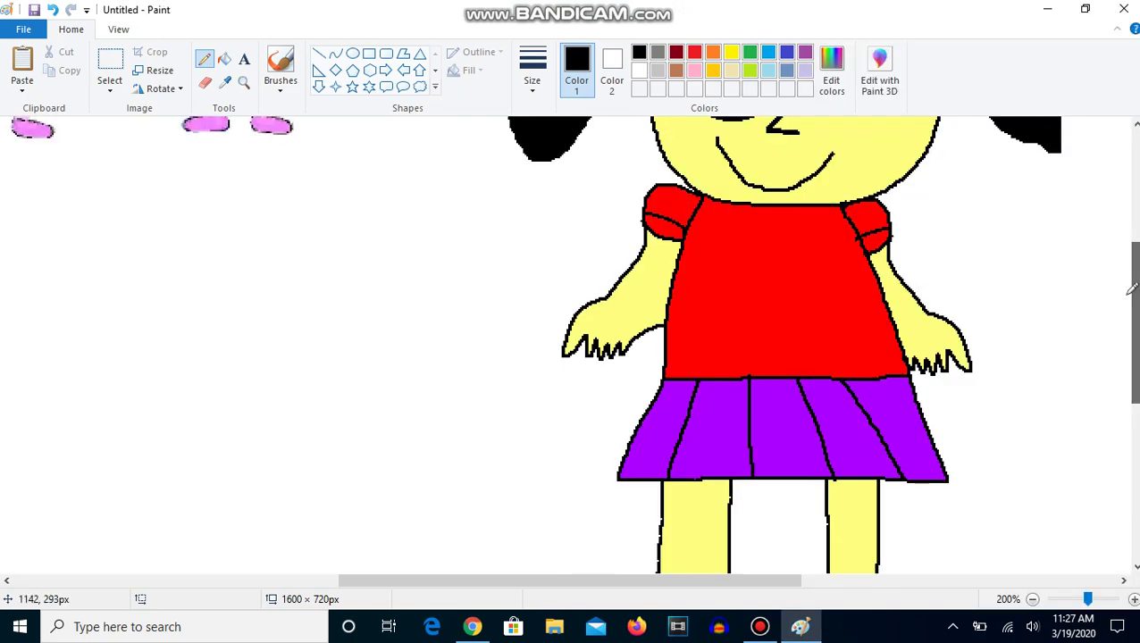
click(224, 82)
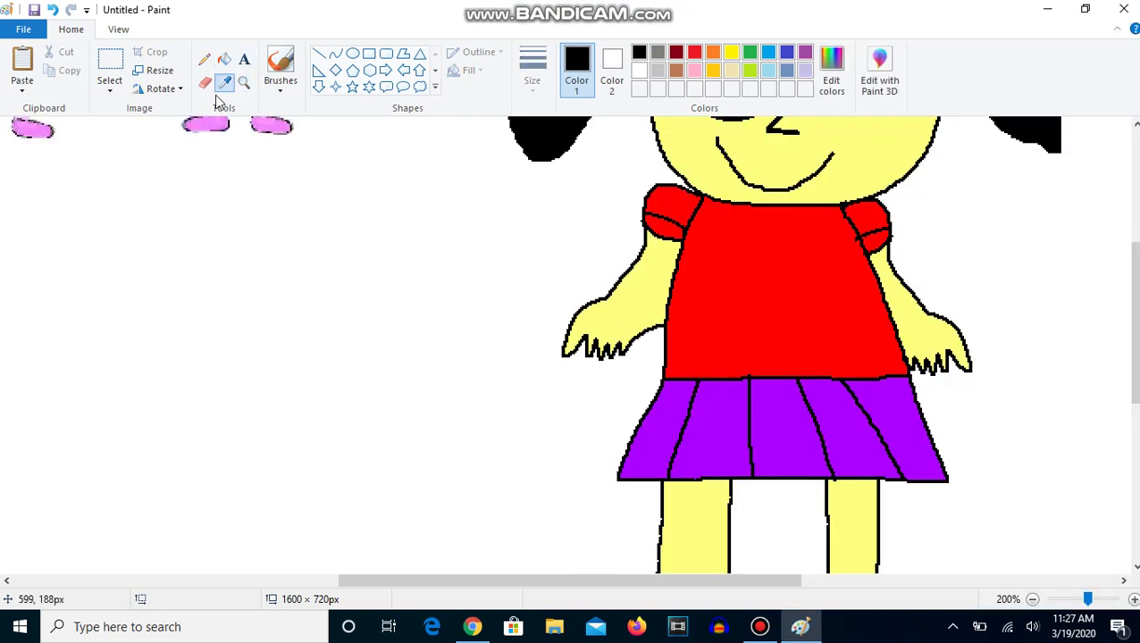
click(222, 123)
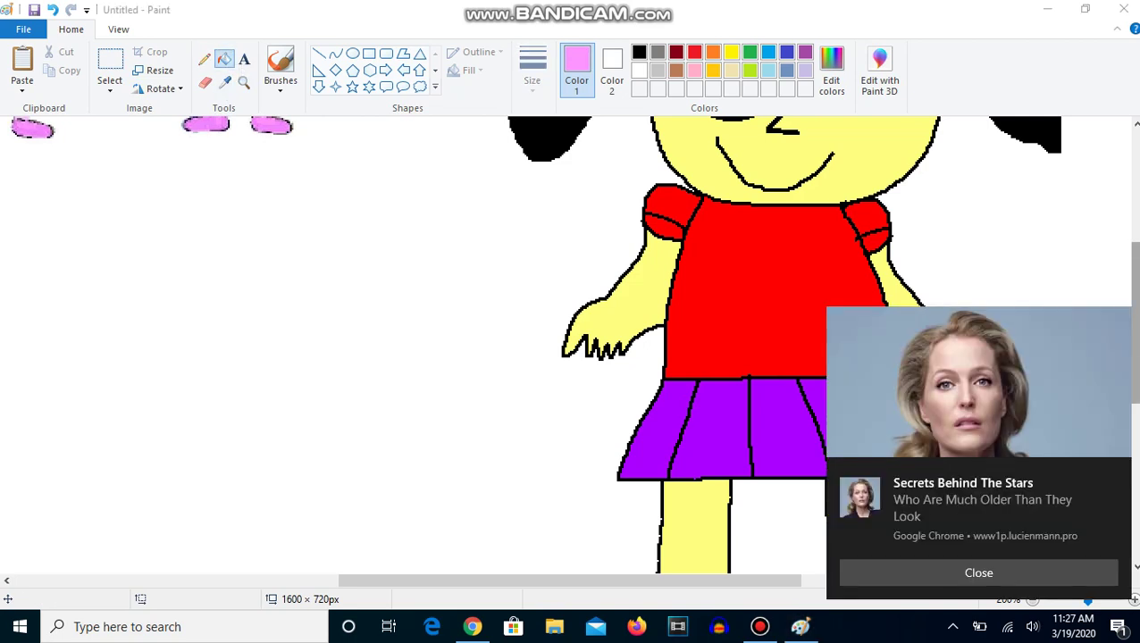
click(1116, 626)
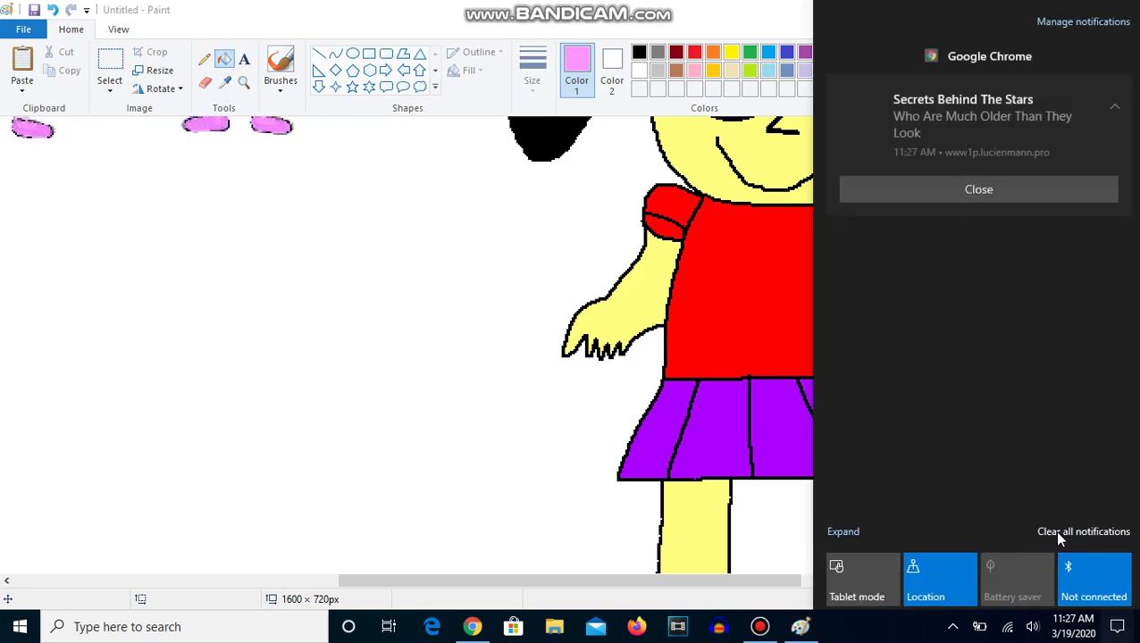
click(1058, 531)
click(794, 482)
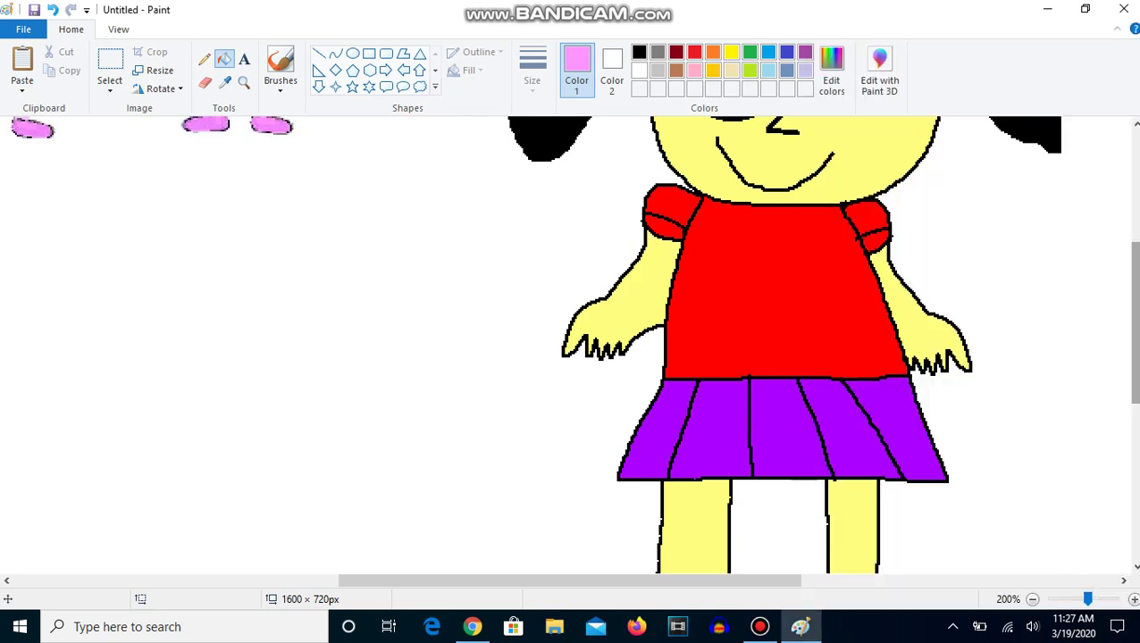
scroll(729, 497, down, 5)
click(700, 498)
click(889, 502)
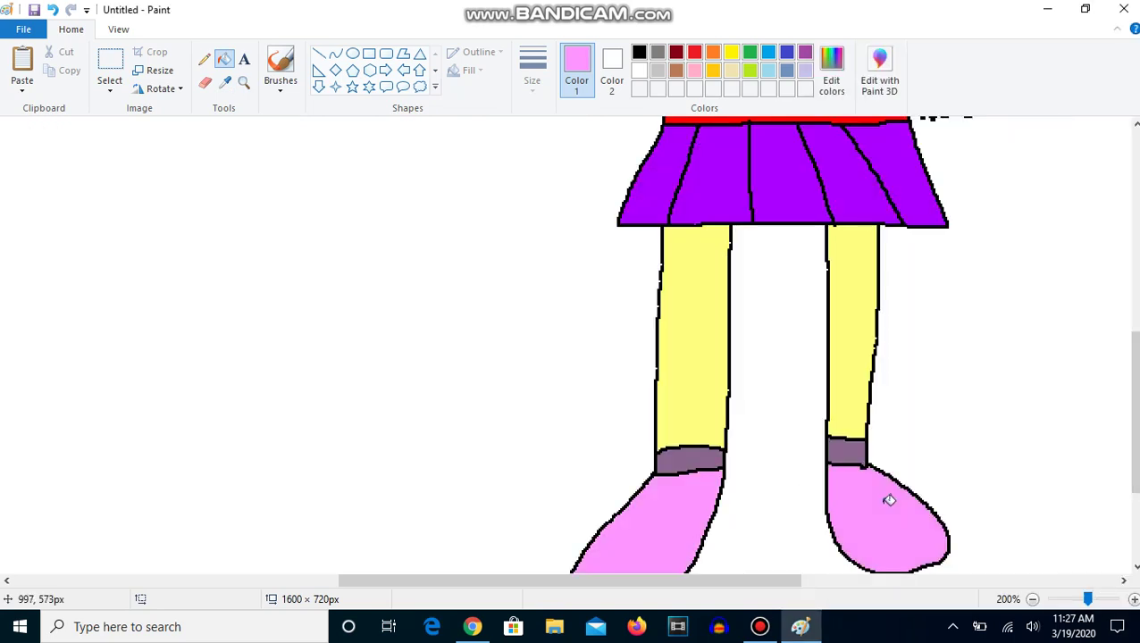
- Return the zoom to 100% and delete the whole row of small figures
click(243, 82)
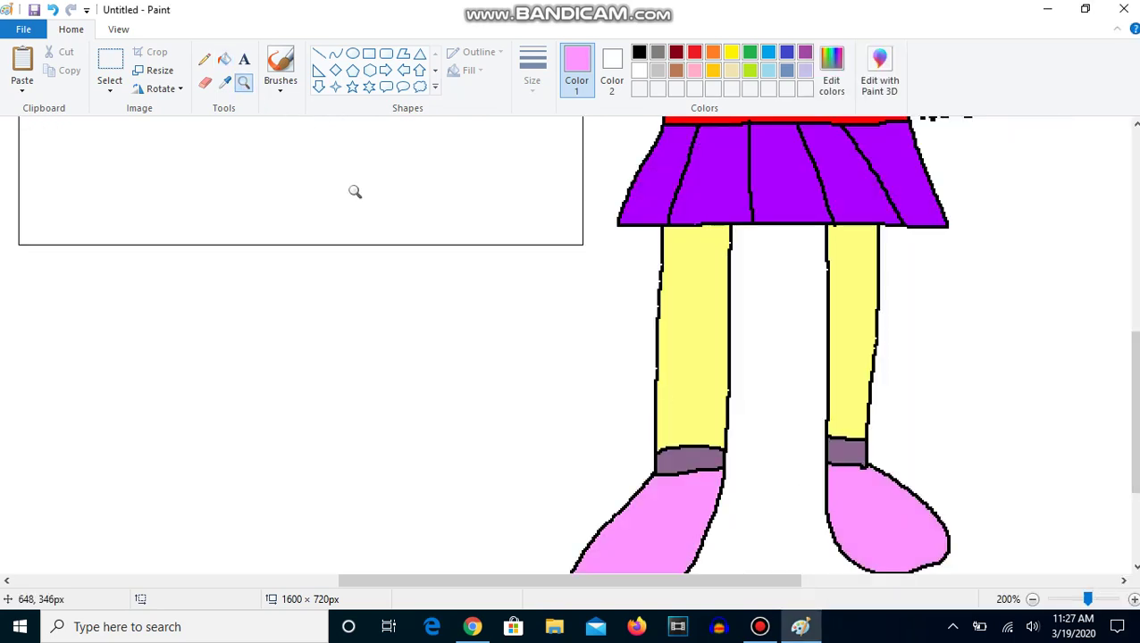
right_click(354, 190)
right_click(355, 190)
click(273, 211)
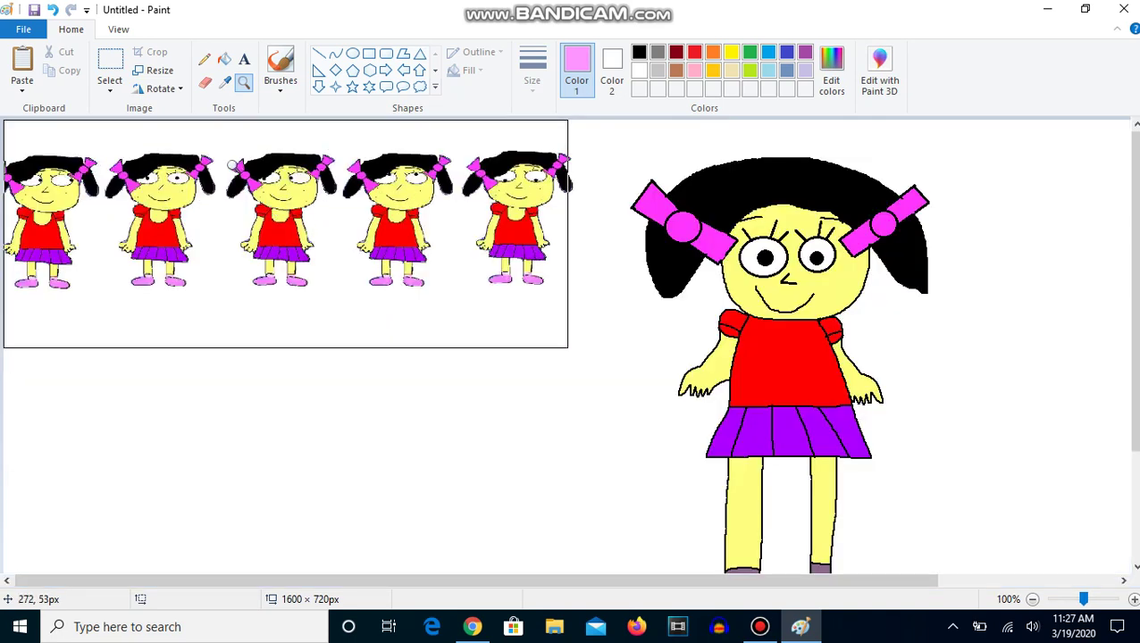
click(110, 63)
mouse_move(590, 130)
mouse_down()
mouse_move(251, 374)
mouse_move(5, 361)
mouse_up()
key(Delete)
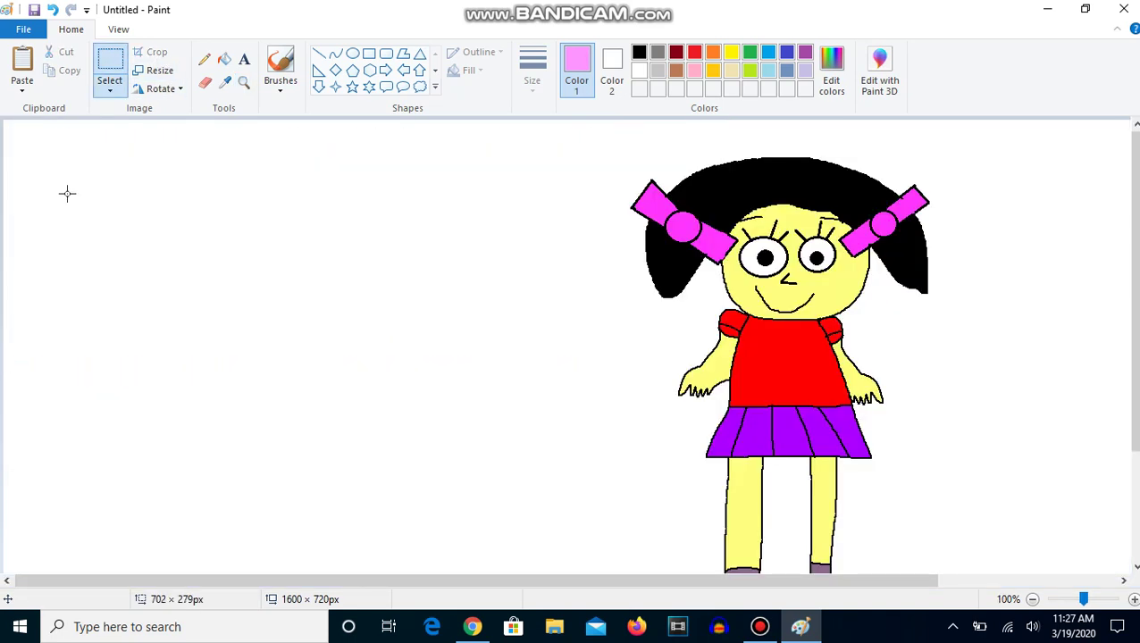
- Add a green text box about 302 × 56 px in the empty area beside the large girl
click(244, 59)
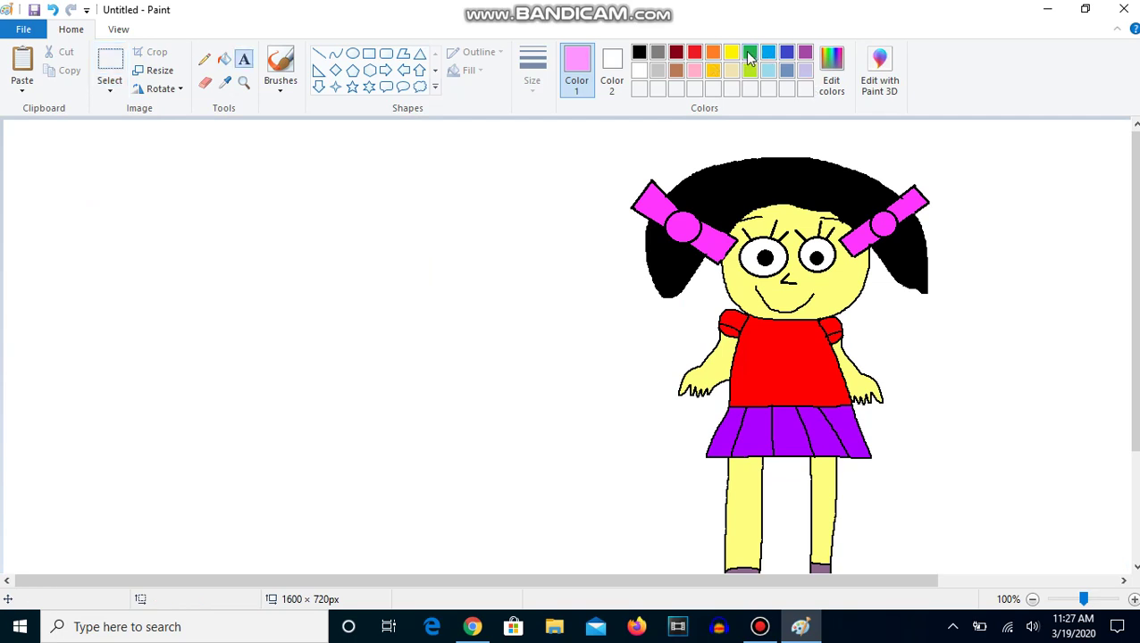
click(749, 58)
drag(279, 230, 537, 280)
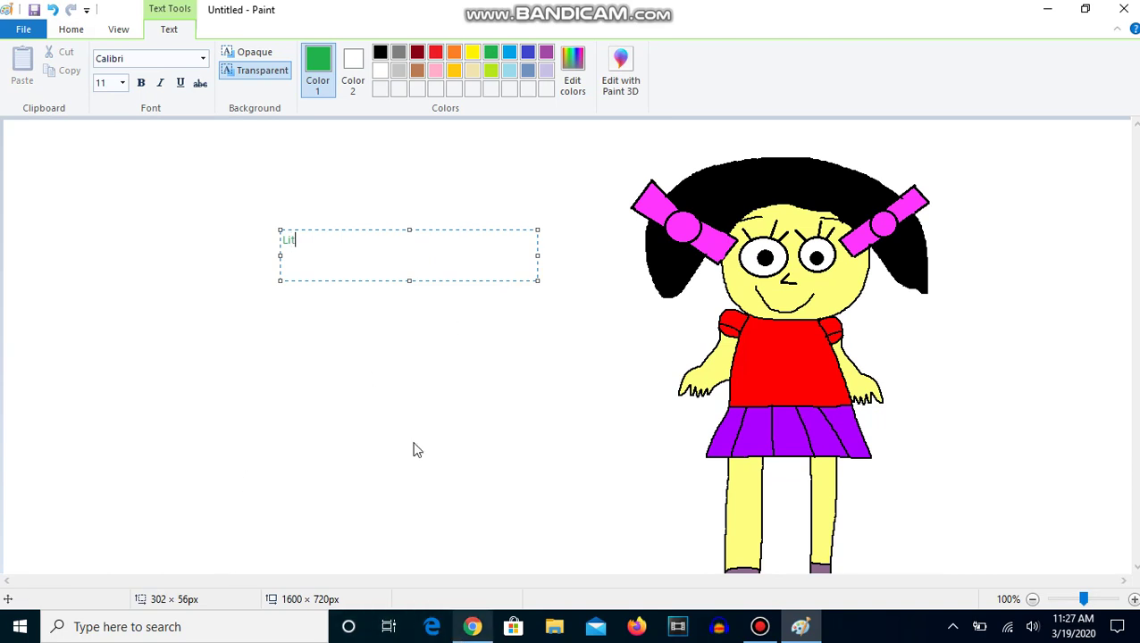
- Switch to Chrome to check on the Windows 2000 Remix video and return to Paint
key(alt+Tab)
click(386, 385)
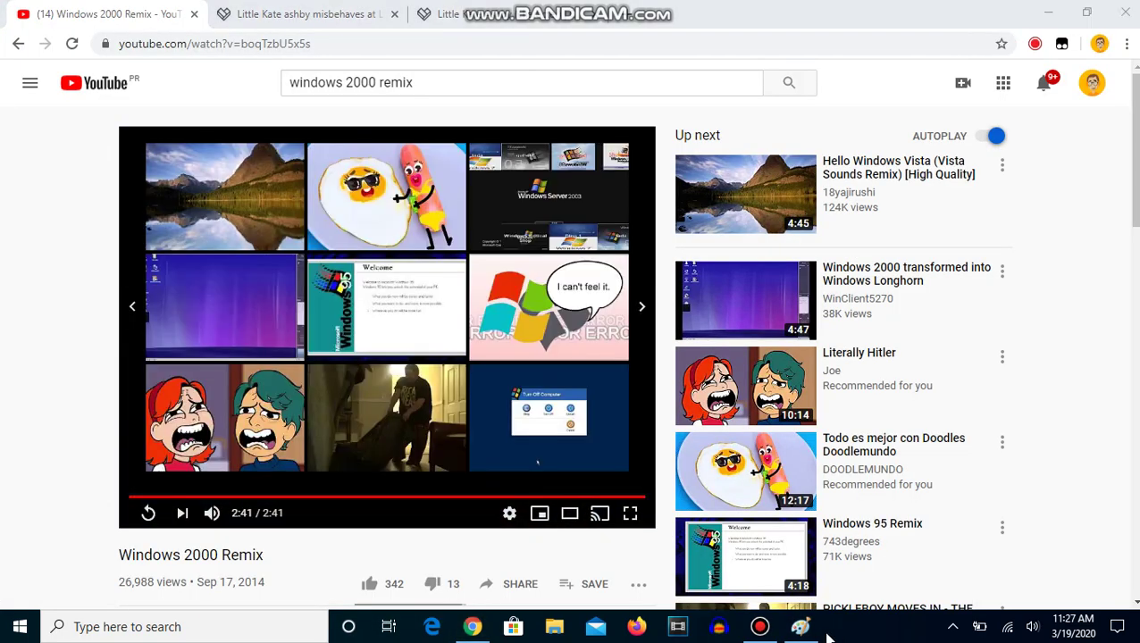
key(alt+Tab)
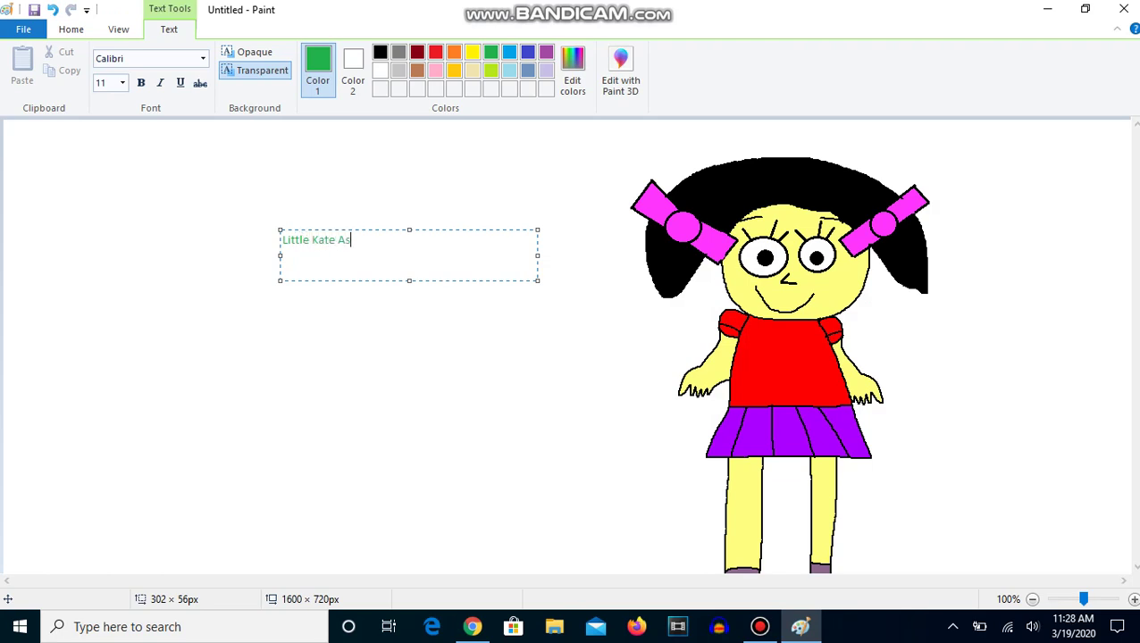
- Caption the drawing "Little Kate Ashby" with a second line crediting the creator by name plus "2020 AUTTP", and clear the notifications
key(Return)
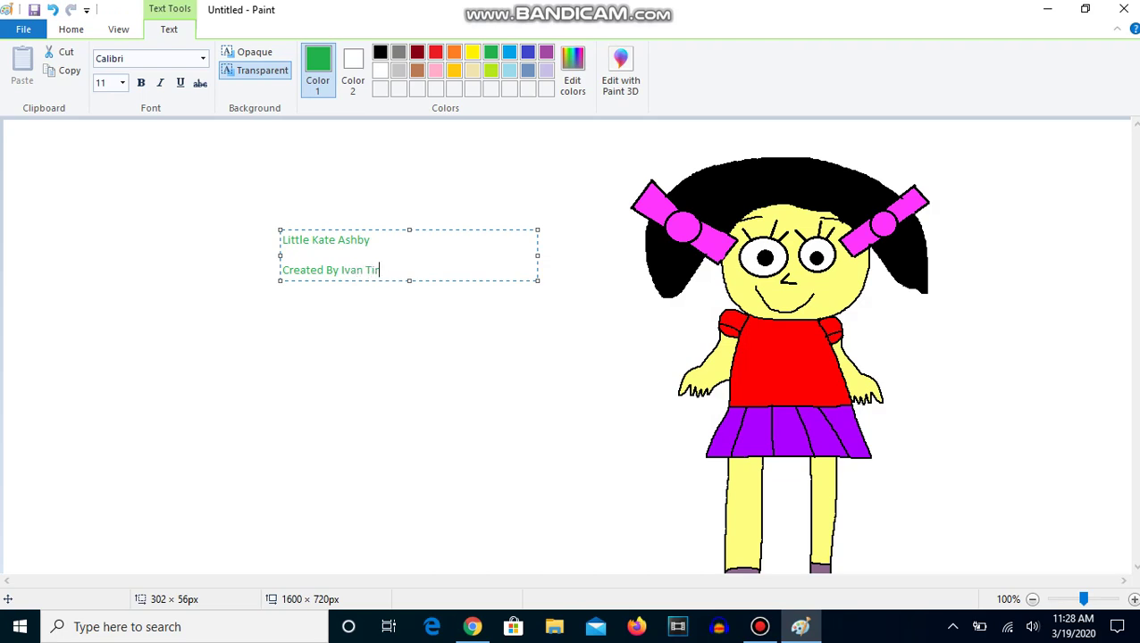
text(rres 2020 AUTTP)
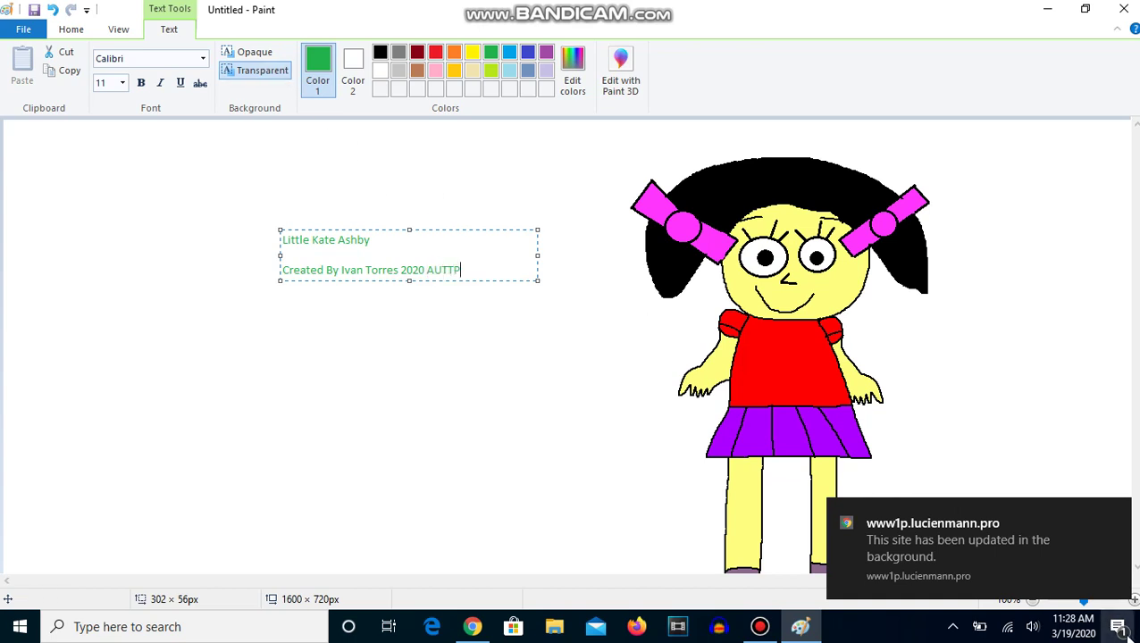
click(1083, 563)
click(1061, 534)
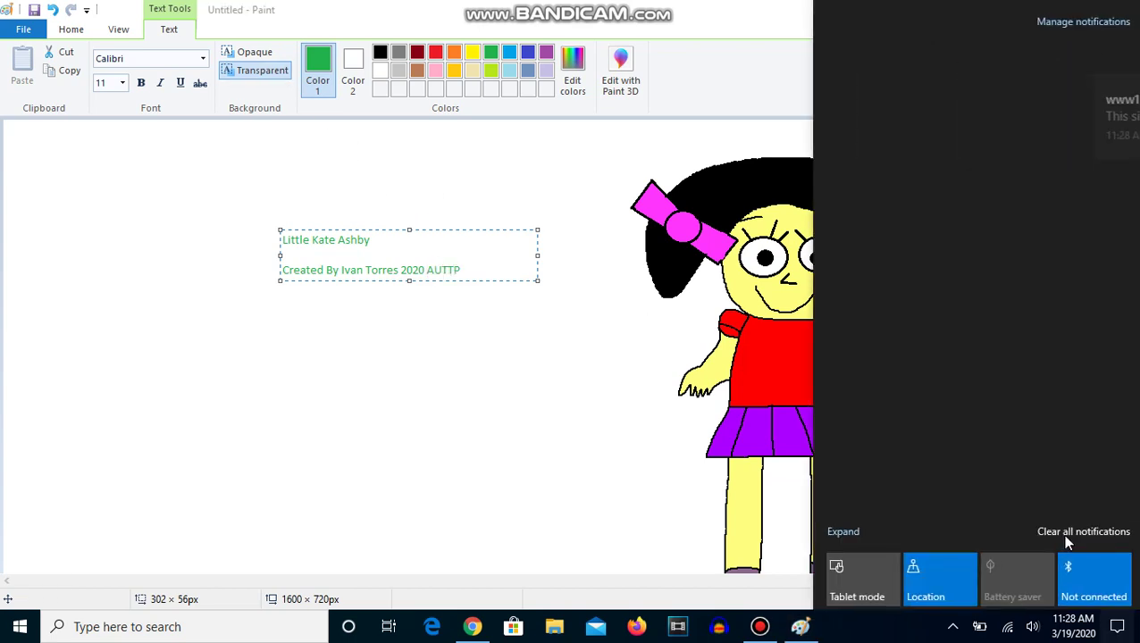
click(213, 200)
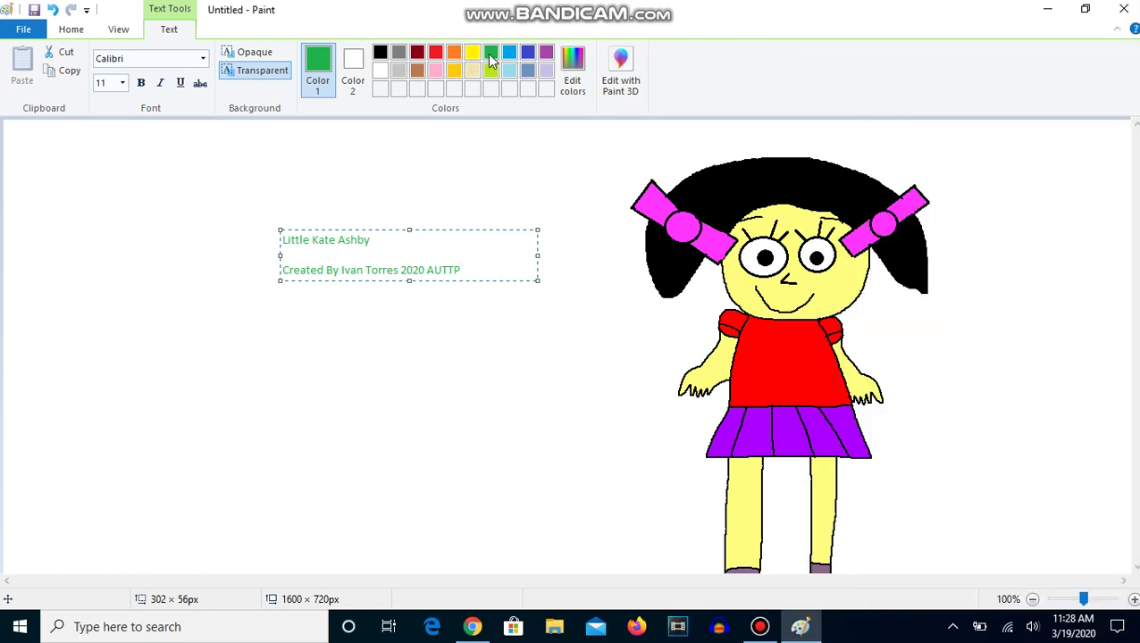
- Restyle the entire caption in indigo Arial at size 48 and enlarge its text box so every line fits beside the girl
key(ctrl+a)
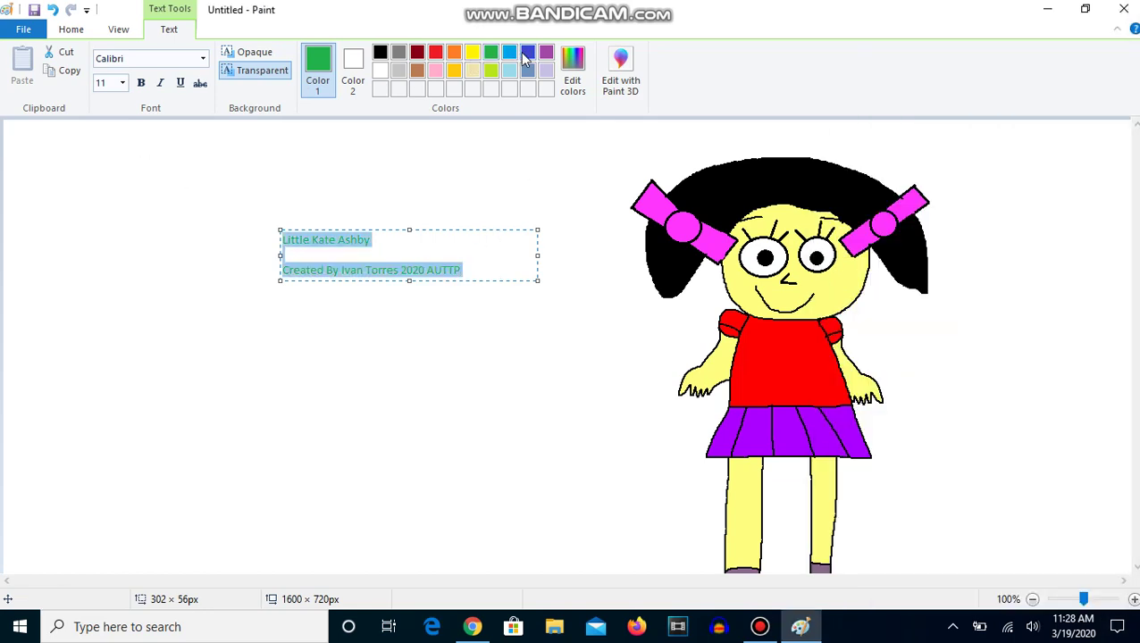
click(526, 51)
click(201, 59)
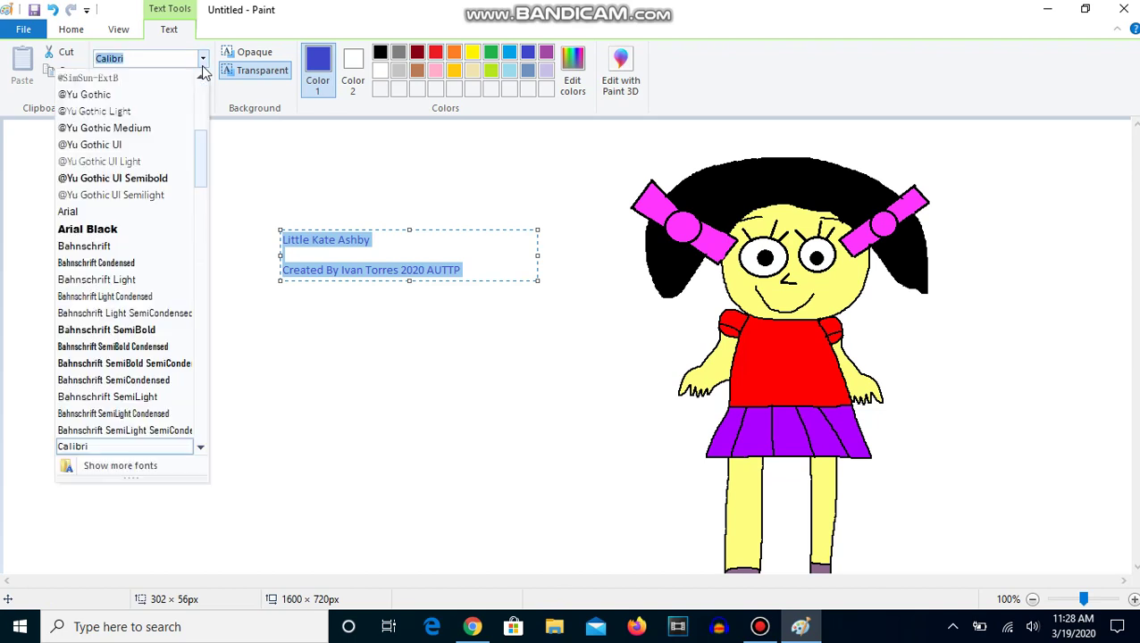
click(89, 211)
click(118, 83)
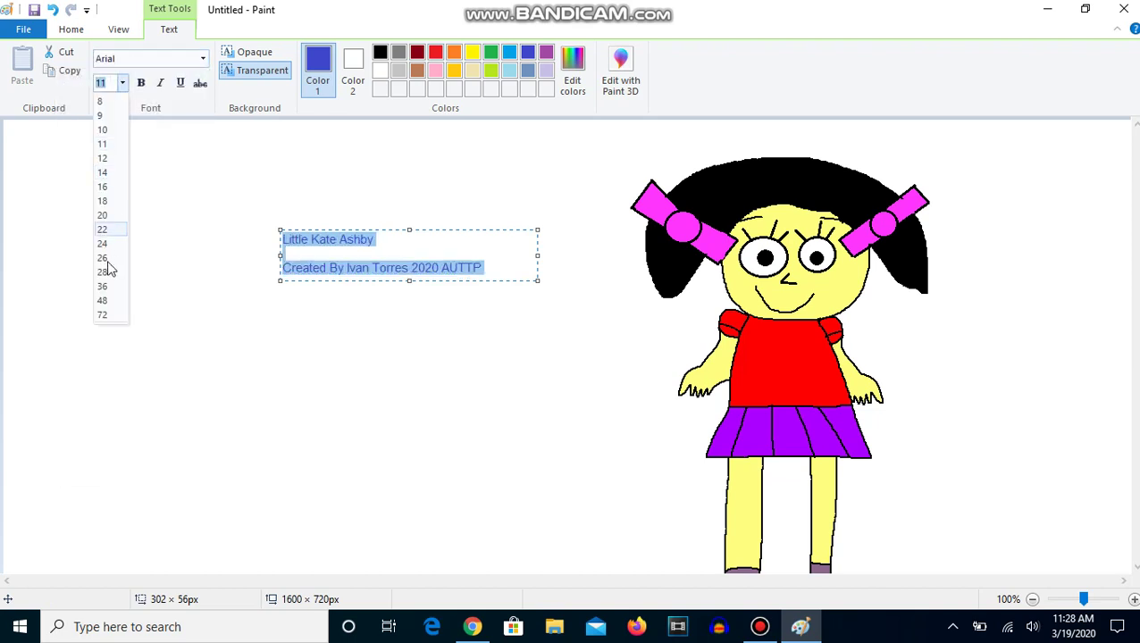
click(112, 302)
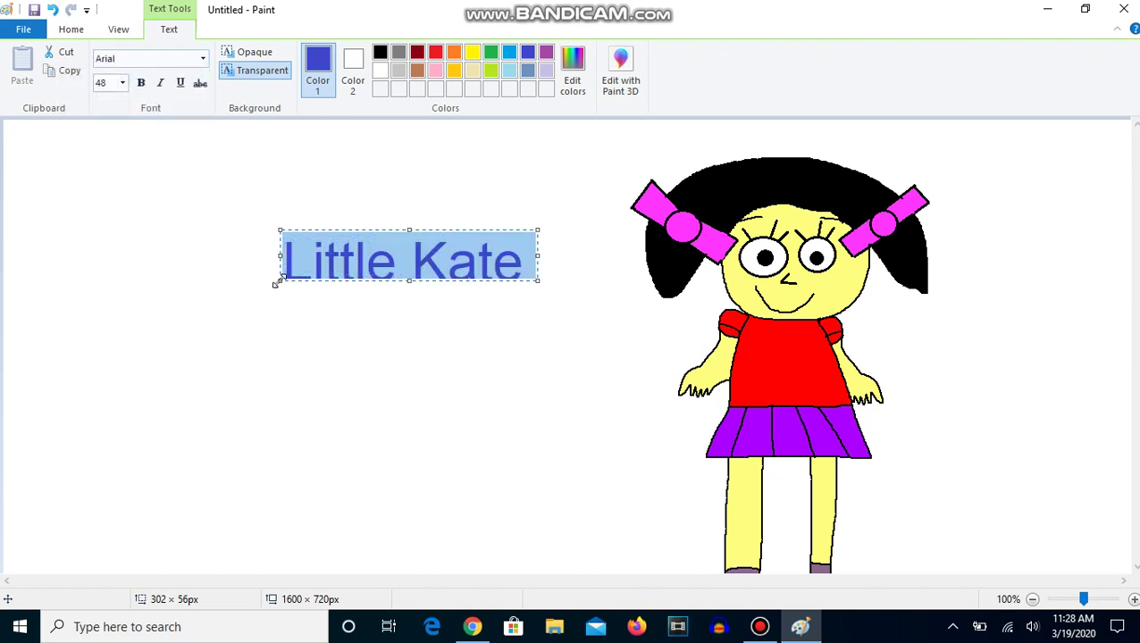
drag(279, 282, 67, 553)
click(608, 340)
click(34, 10)
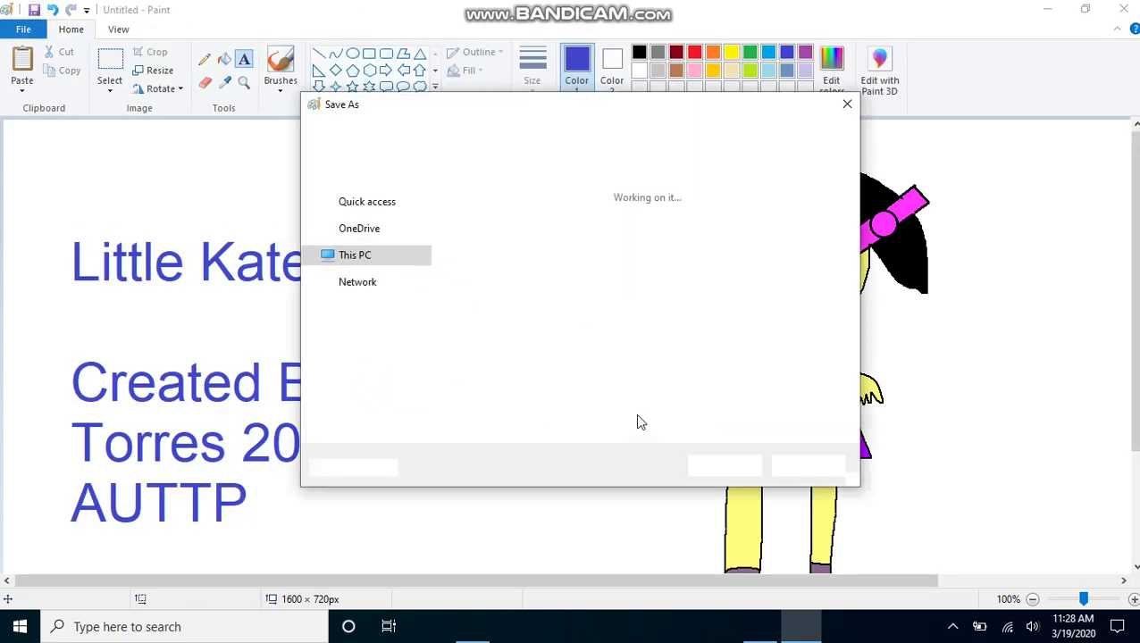
text(IIYYLE)
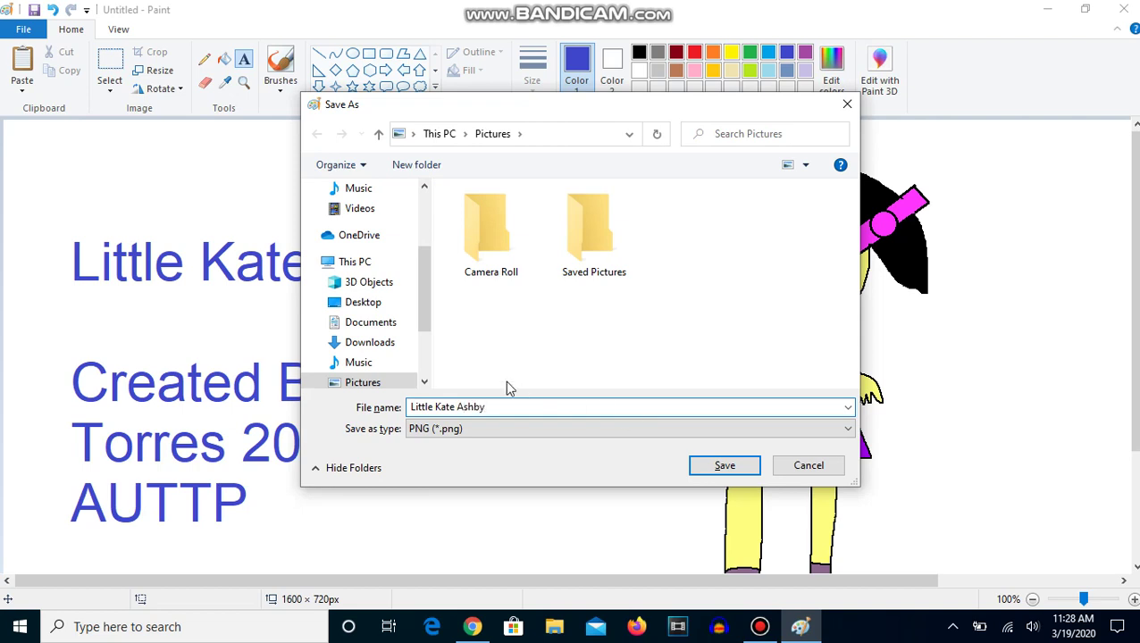
click(393, 323)
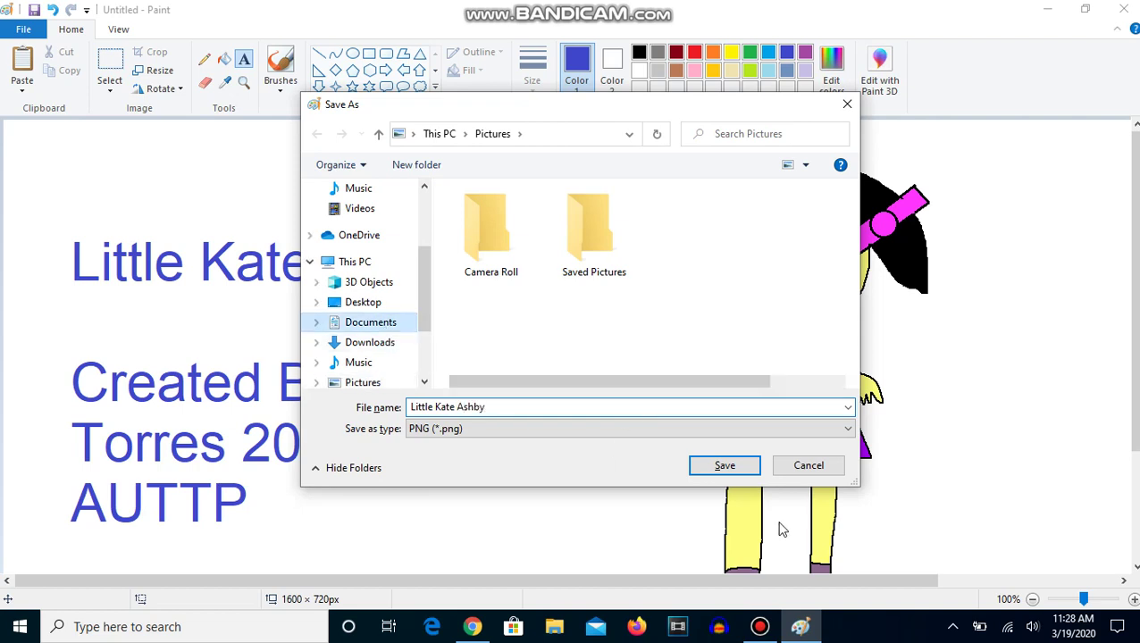
click(726, 467)
click(759, 626)
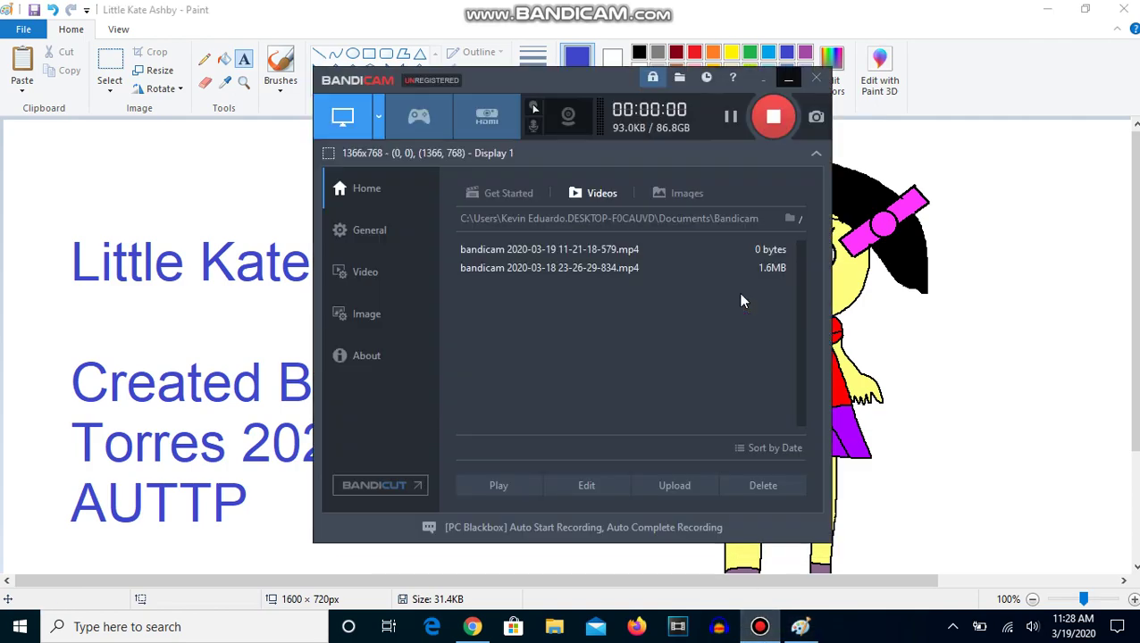